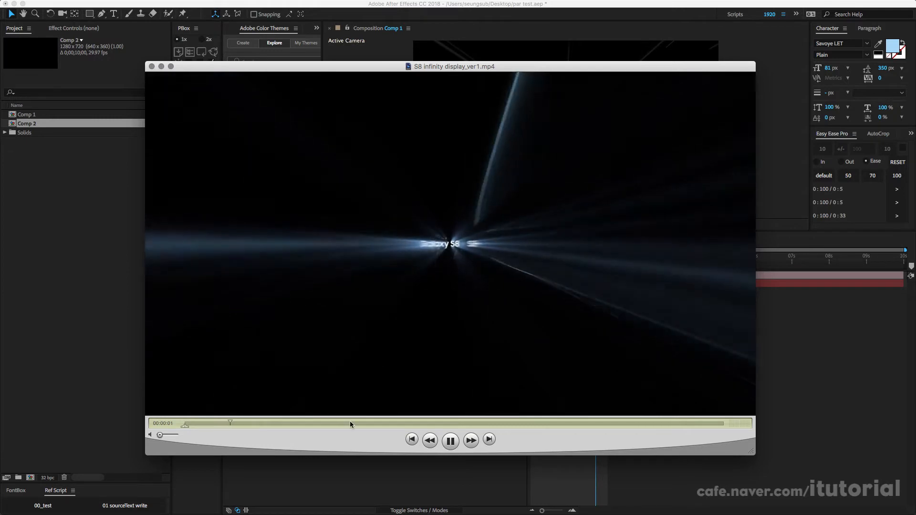
Step: Review the S8 infinity display reference video, examining the light rays around the opening text and the particle scene
key(space)
drag(206, 426, 246, 424)
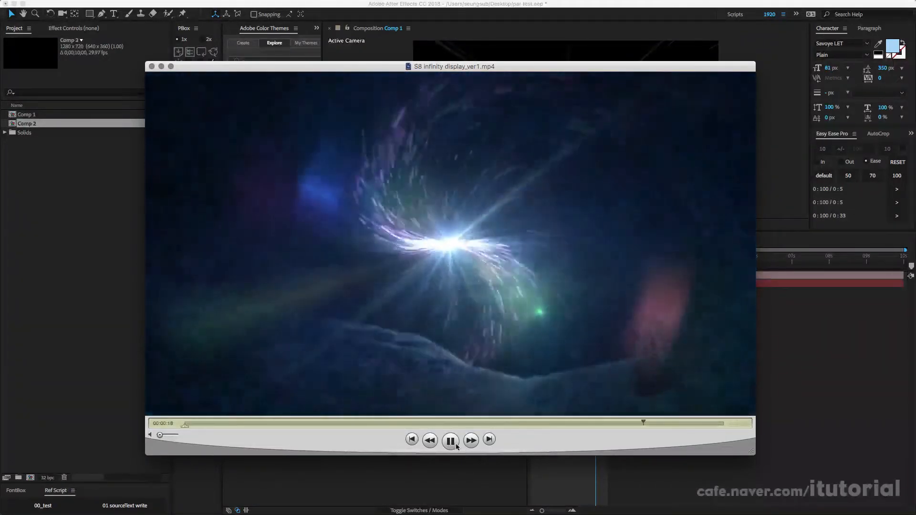
key(space)
drag(660, 424, 364, 424)
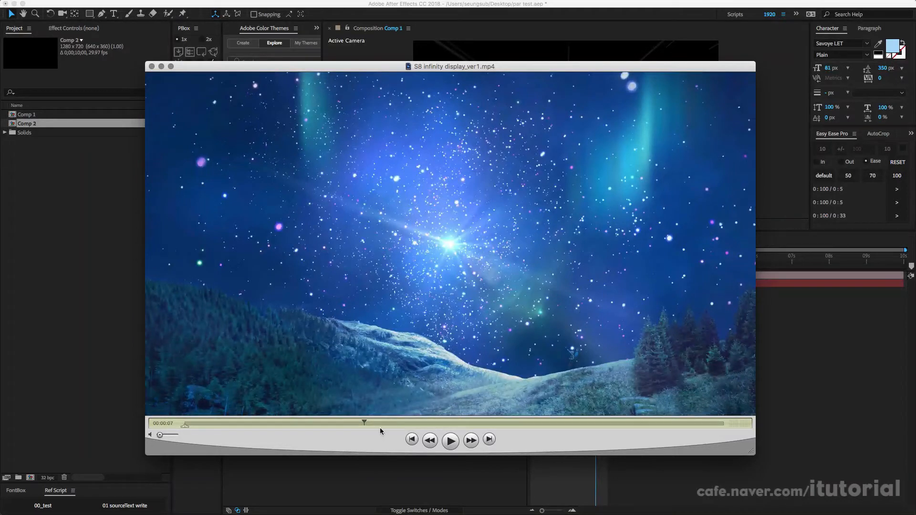
drag(370, 424, 210, 425)
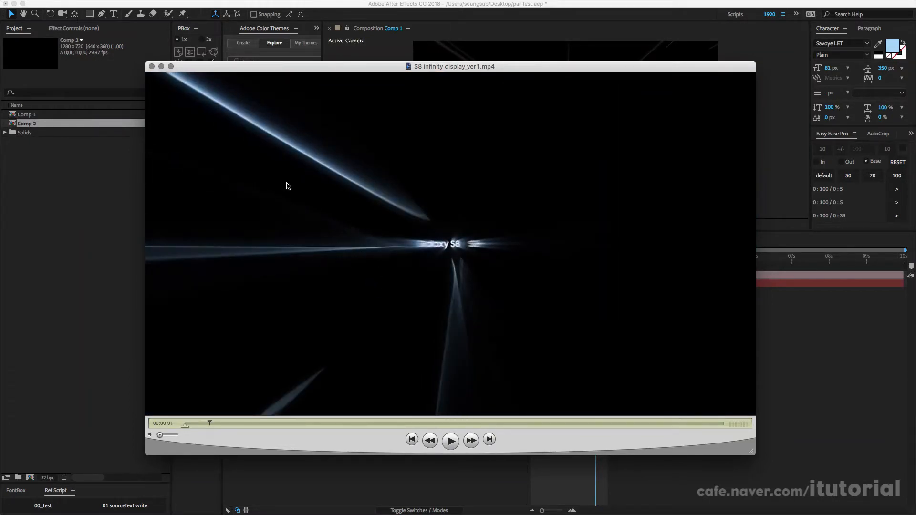
drag(211, 422, 233, 425)
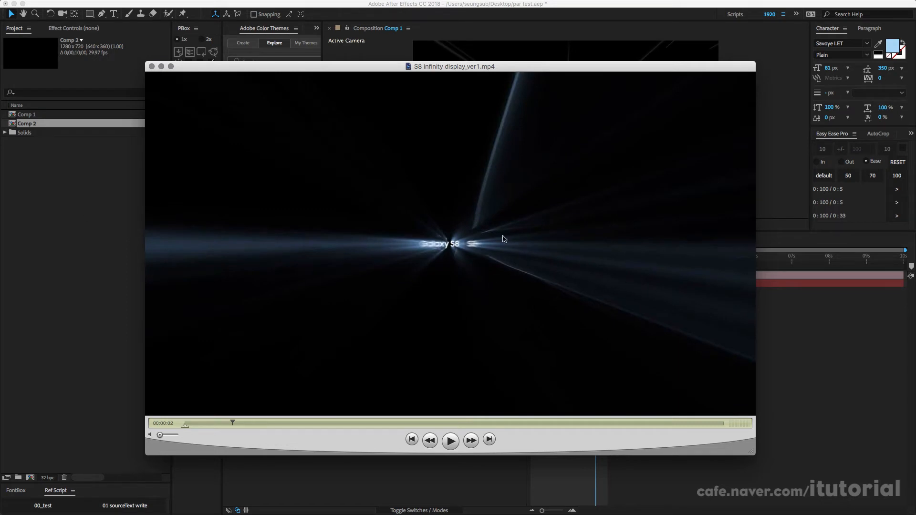
Step: Preview the light-streak animation in Comp 1 and the colored particle animation in Comp 2
click(55, 235)
drag(563, 258, 530, 262)
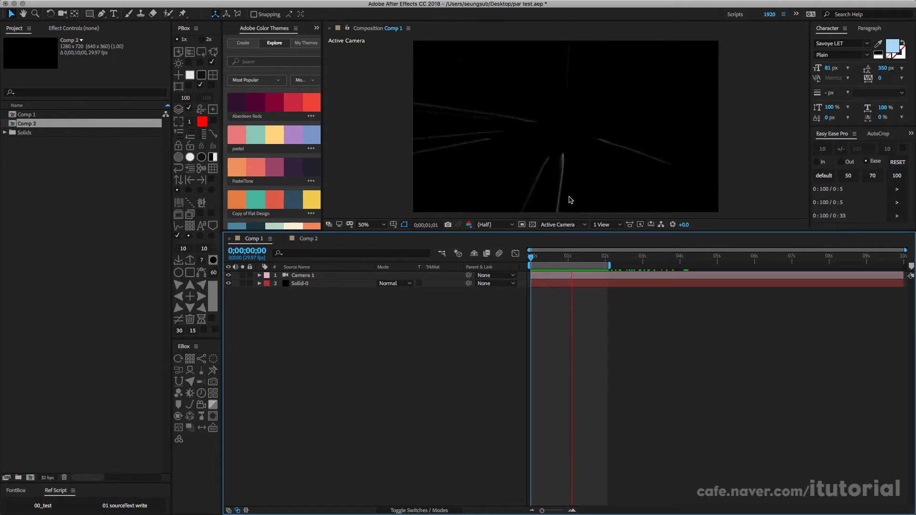
click(309, 239)
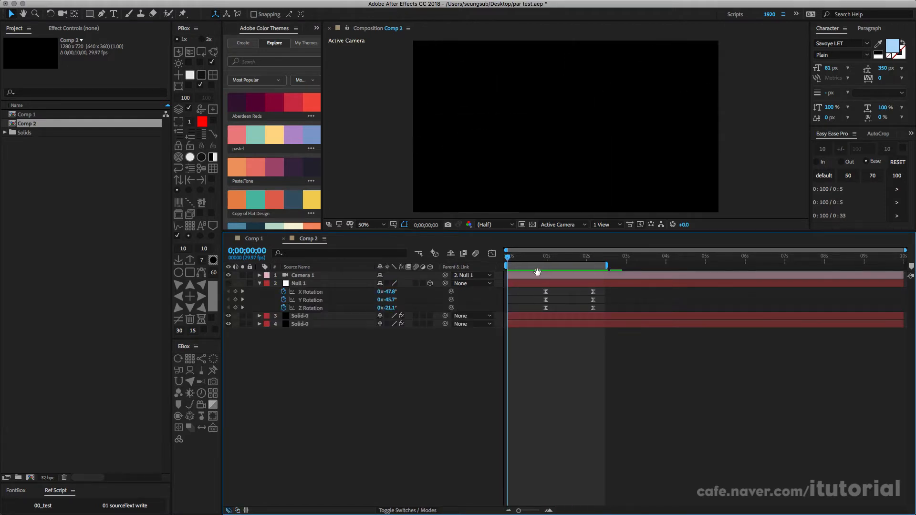
key(space)
click(529, 260)
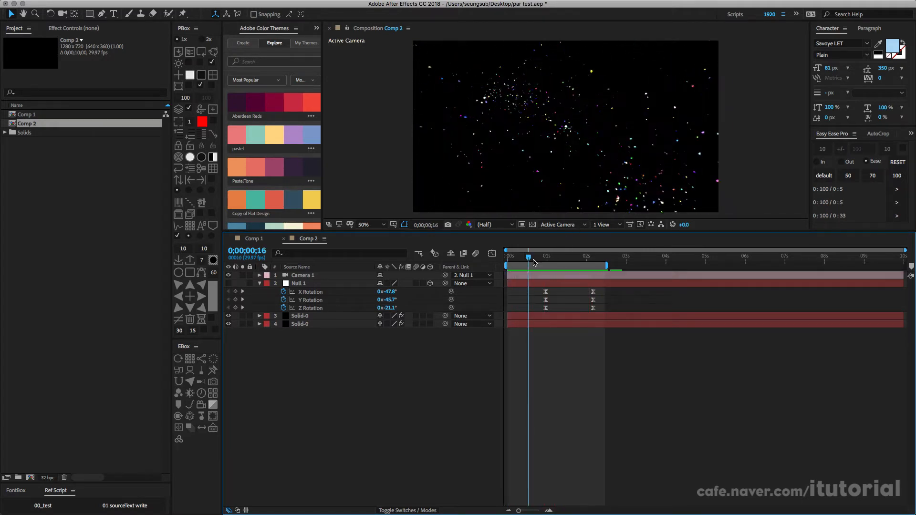
drag(533, 261, 573, 262)
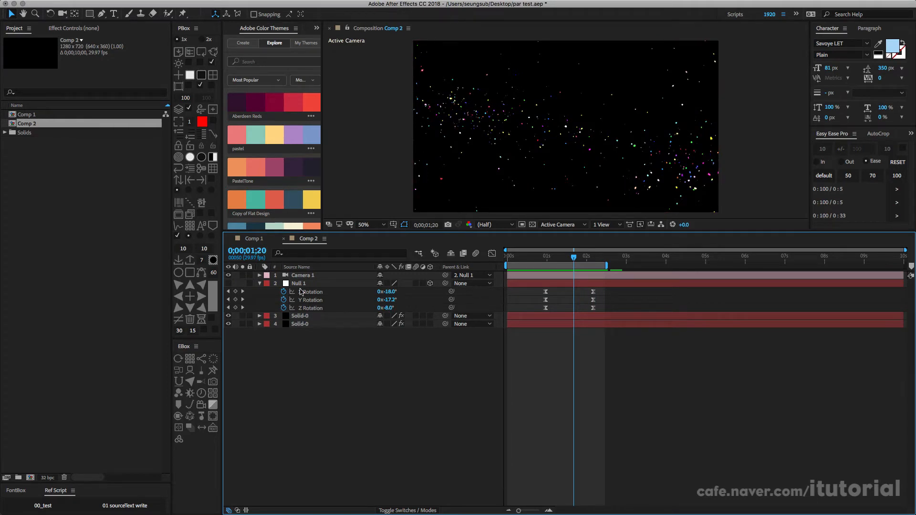
Step: Create a new 1280 x 720, 10-second composition and add a full-frame black solid to it
click(30, 477)
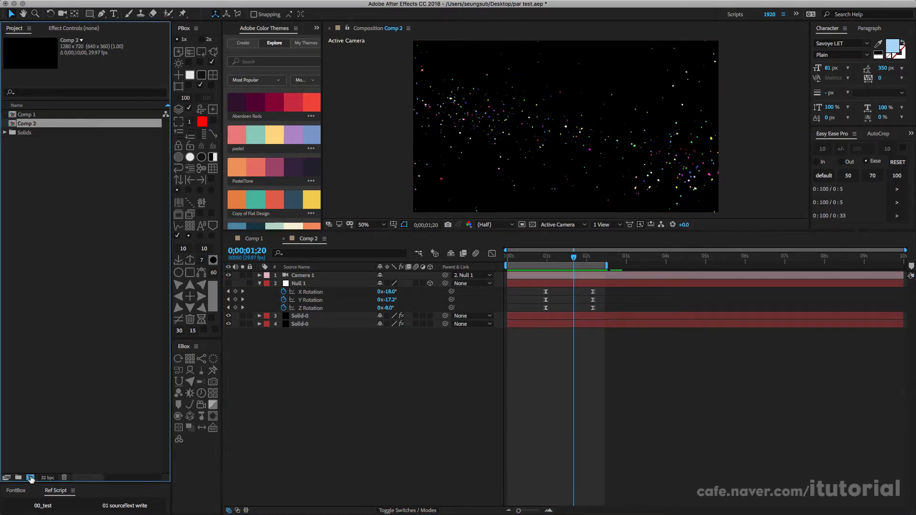
click(252, 242)
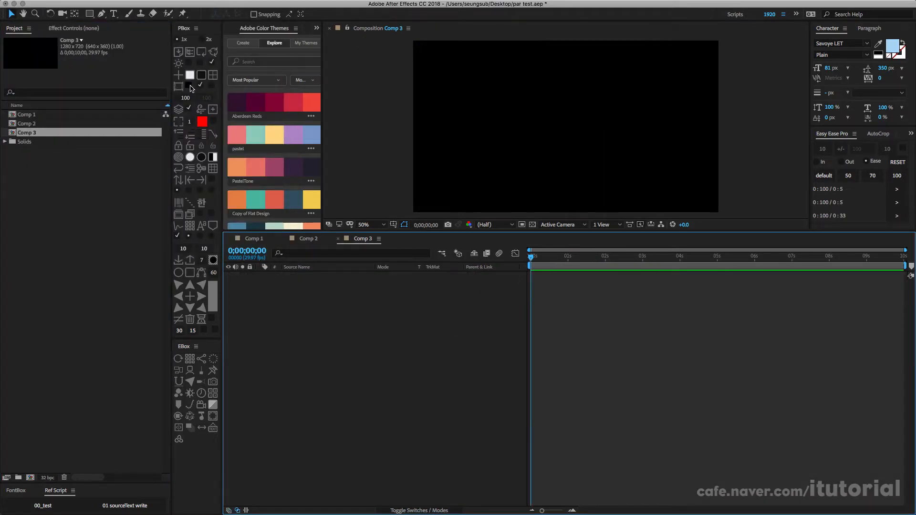
click(190, 86)
click(200, 74)
click(335, 287)
click(327, 278)
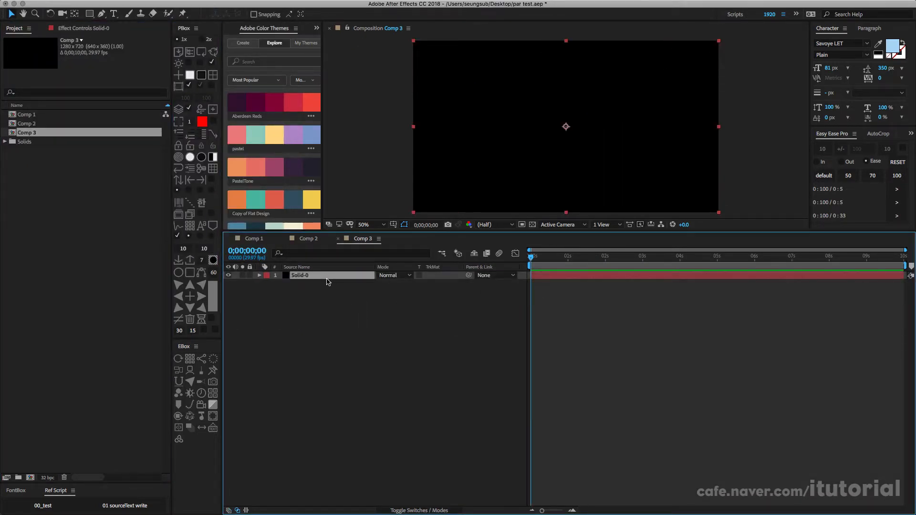
Step: Apply the Particular effect to the black solid and check its particles at about one second
key(ctrl+space)
text(par)
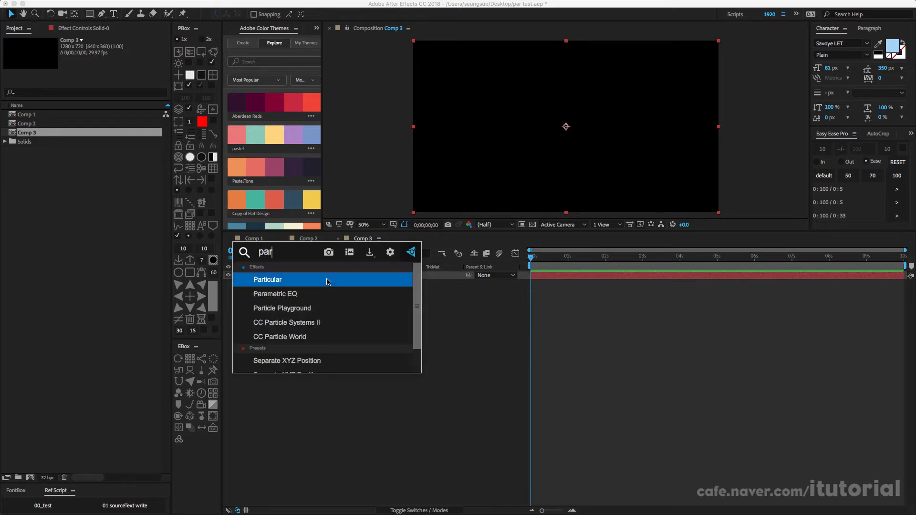
key(Return)
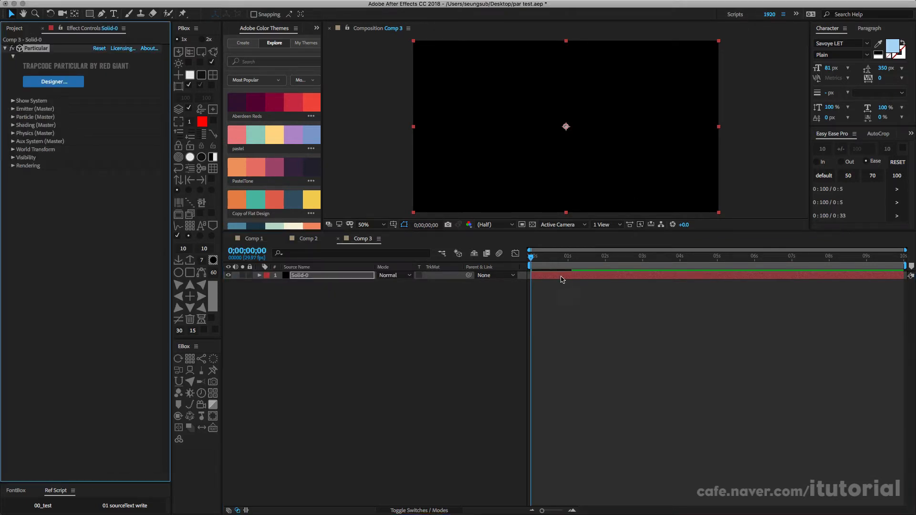
drag(546, 257, 570, 259)
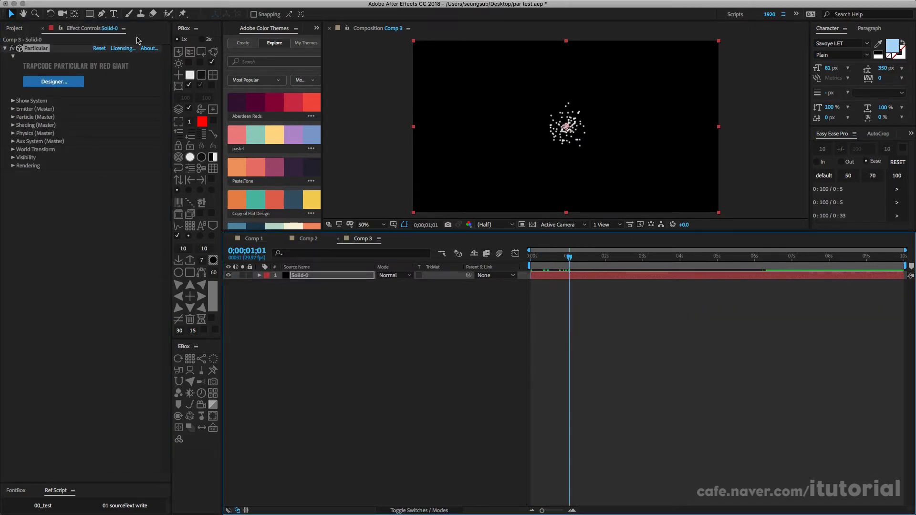
Step: Add a two-node camera with the 35mm preset to the composition
click(180, 6)
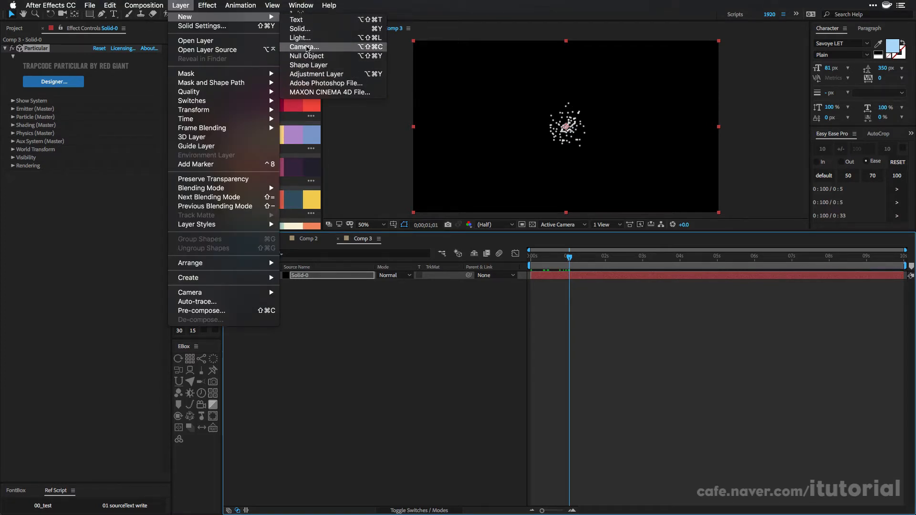
click(304, 47)
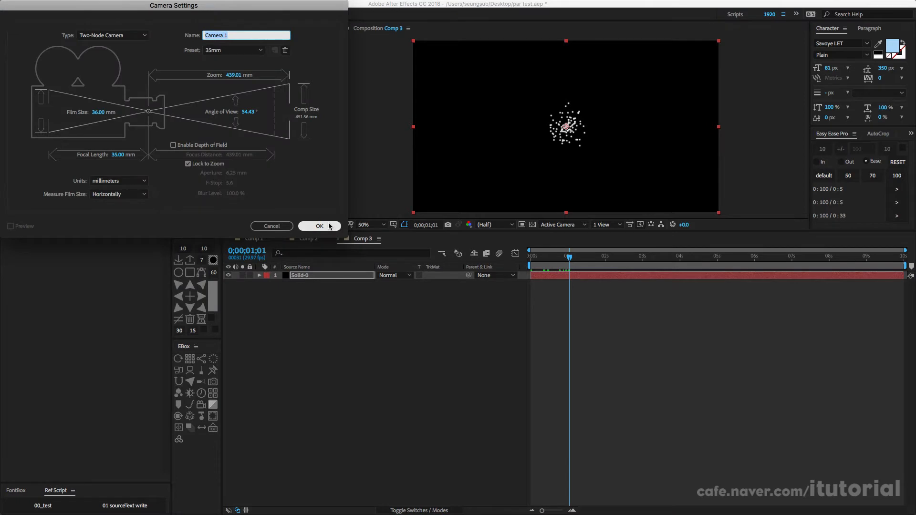
click(319, 226)
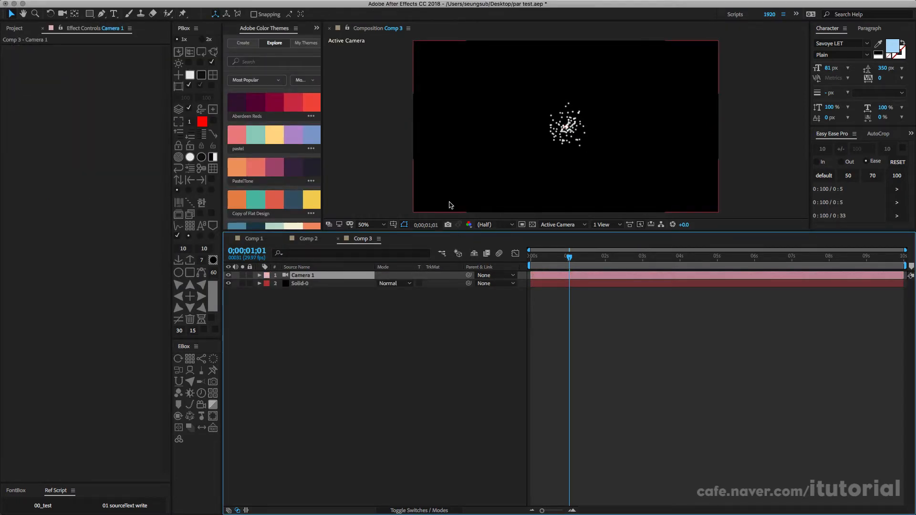
Step: Set the Particular emitter type on the solid to Box
click(292, 283)
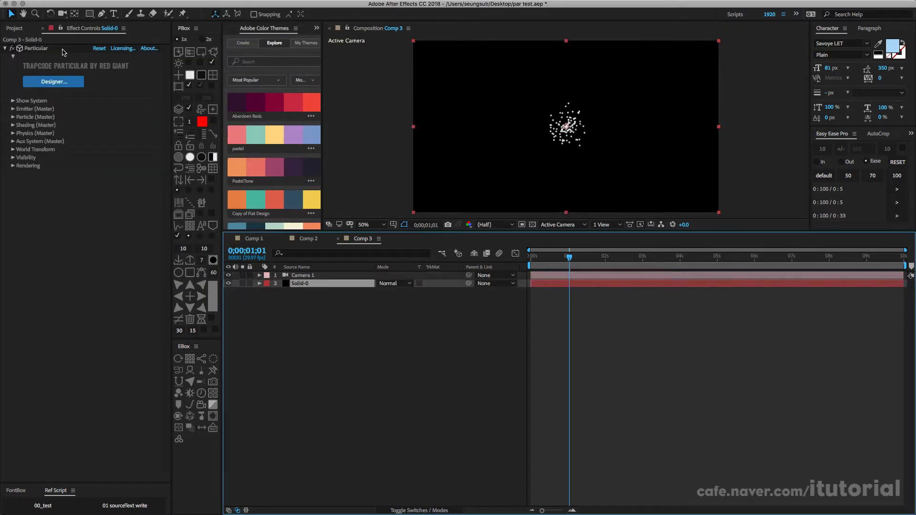
click(61, 30)
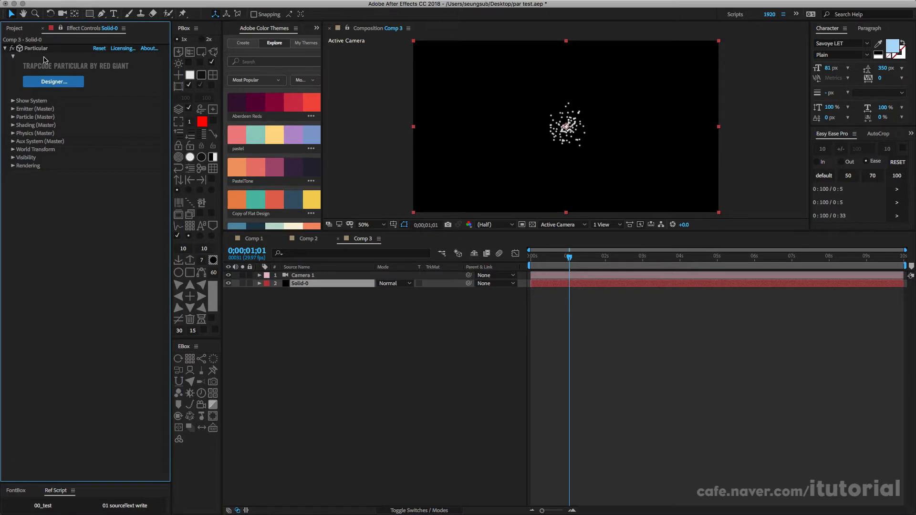
click(13, 101)
click(13, 101)
click(13, 109)
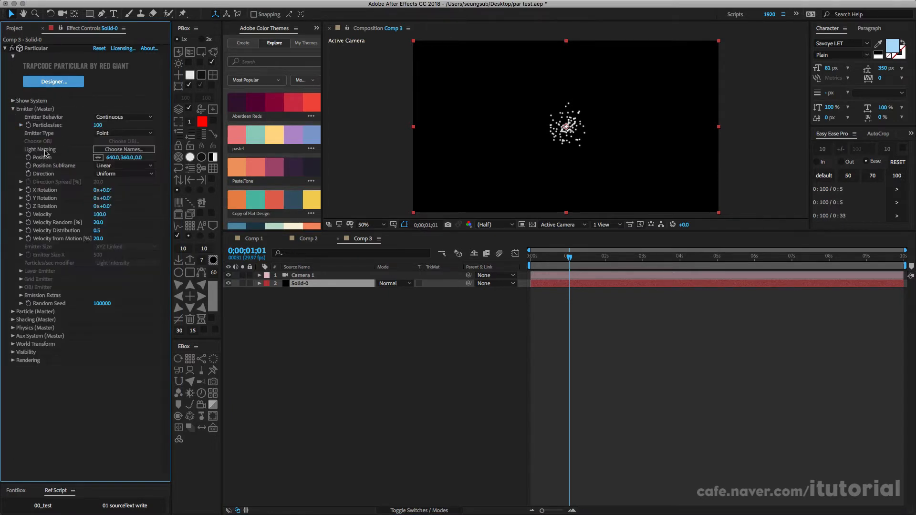
click(138, 134)
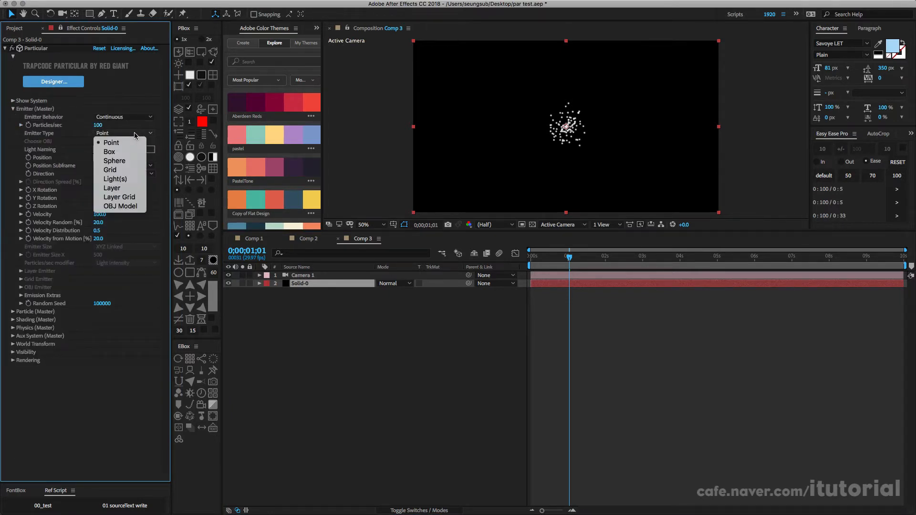
click(115, 153)
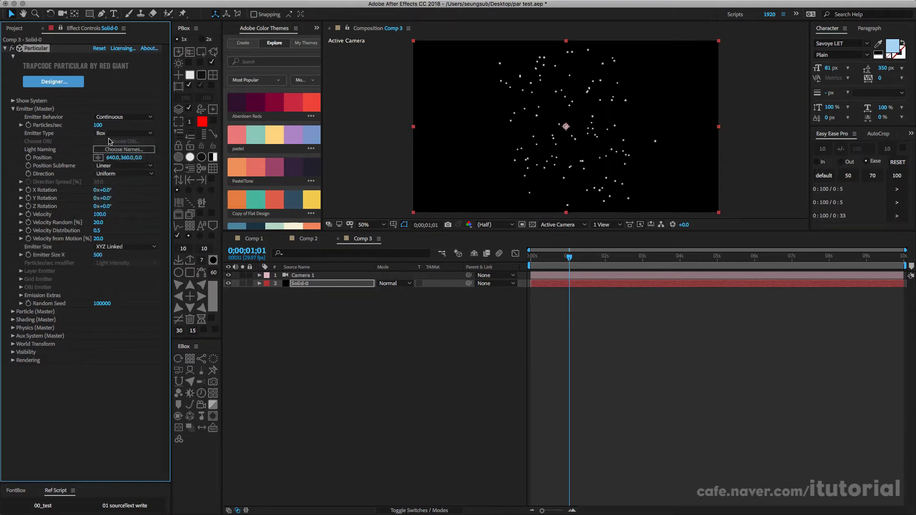
Step: Show the composition in Custom View 1 and orbit it to examine the particles relative to the camera
click(552, 225)
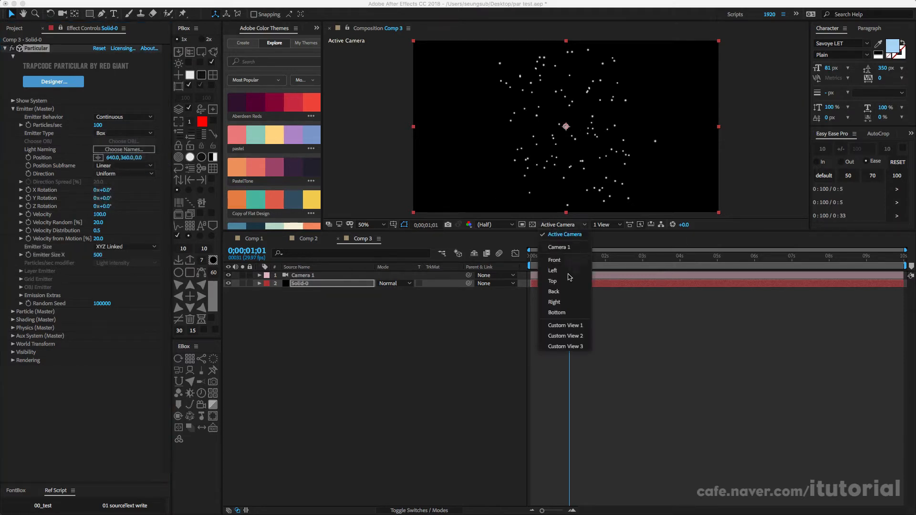
click(568, 326)
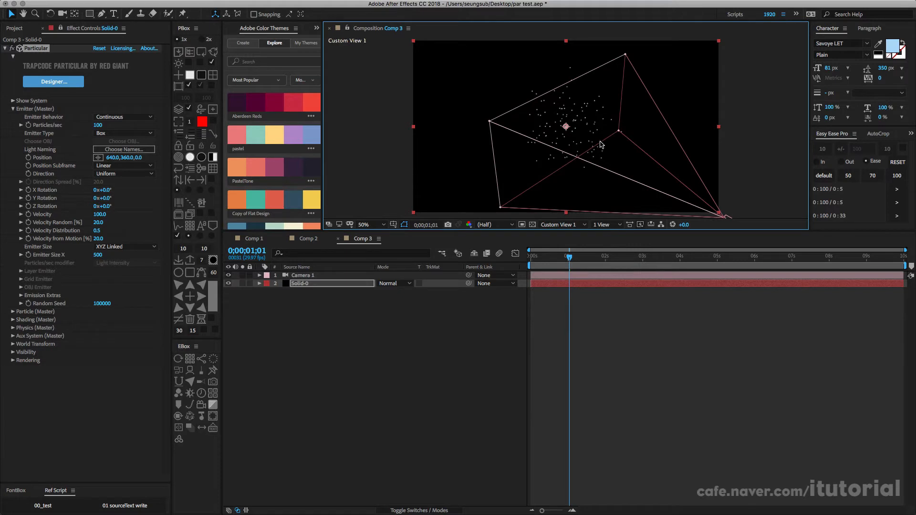
key(c)
drag(600, 144, 540, 127)
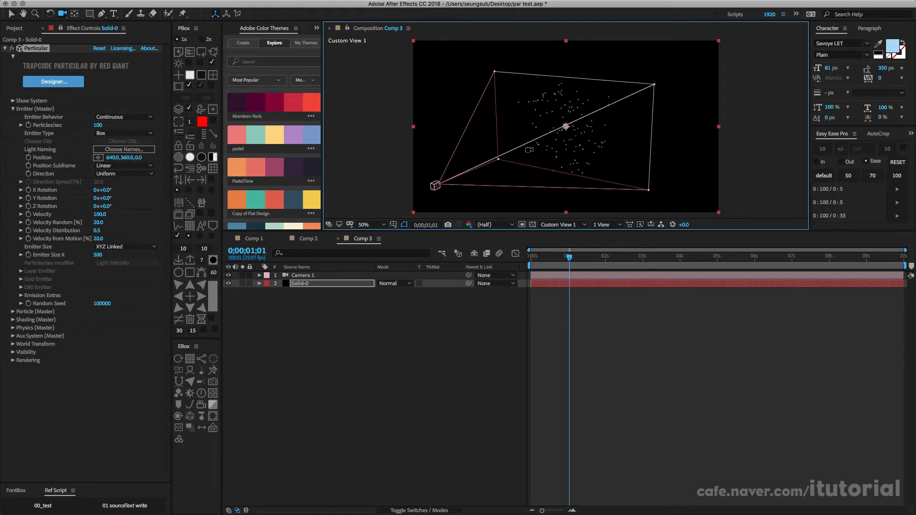
click(352, 307)
click(552, 279)
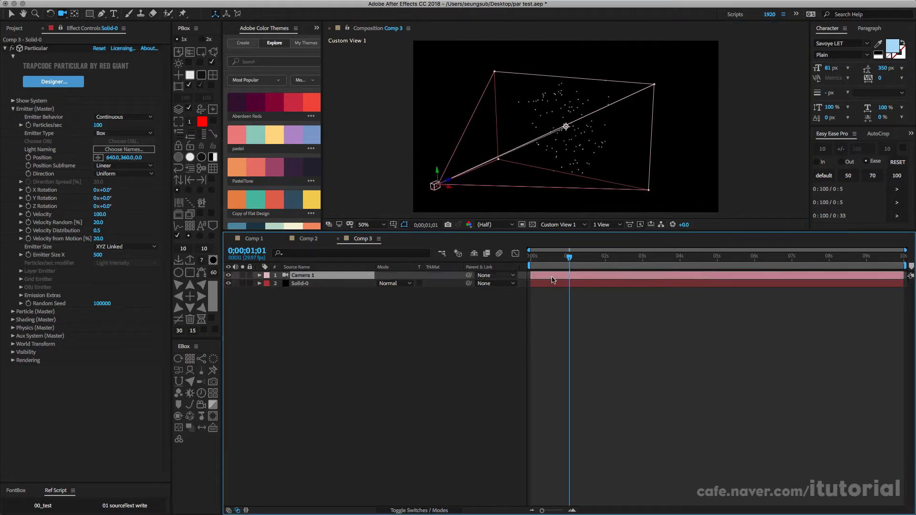
mouse_move(561, 258)
mouse_down()
mouse_move(549, 258)
mouse_move(571, 263)
mouse_up()
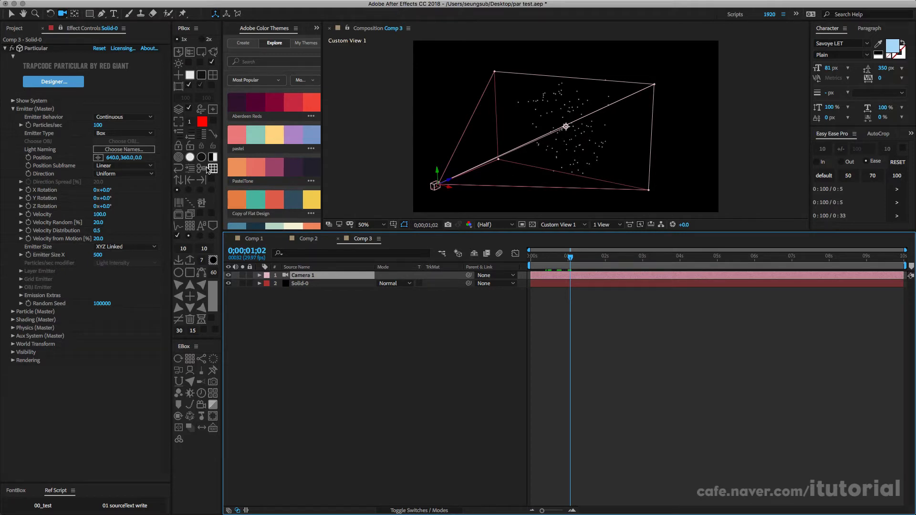
Step: Set the emitter's direction to Directional and scrub through the first seconds to check the particle motion
click(139, 173)
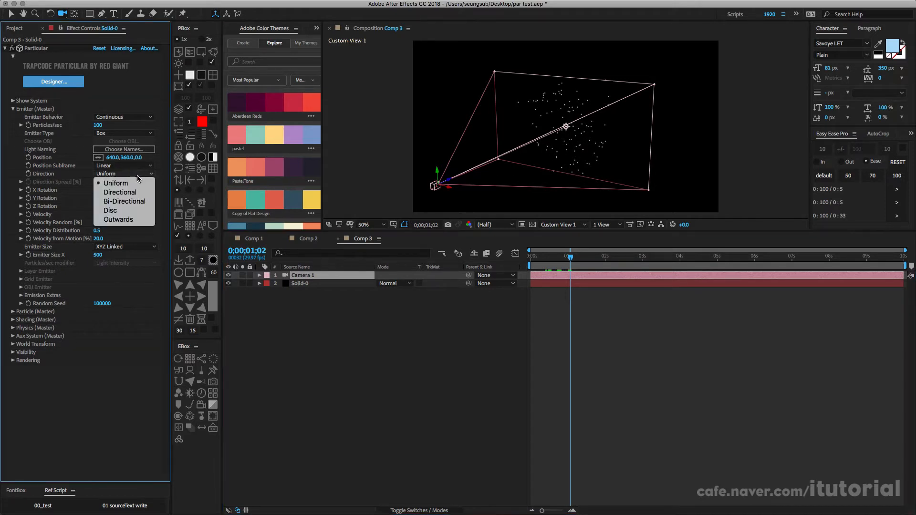
click(135, 192)
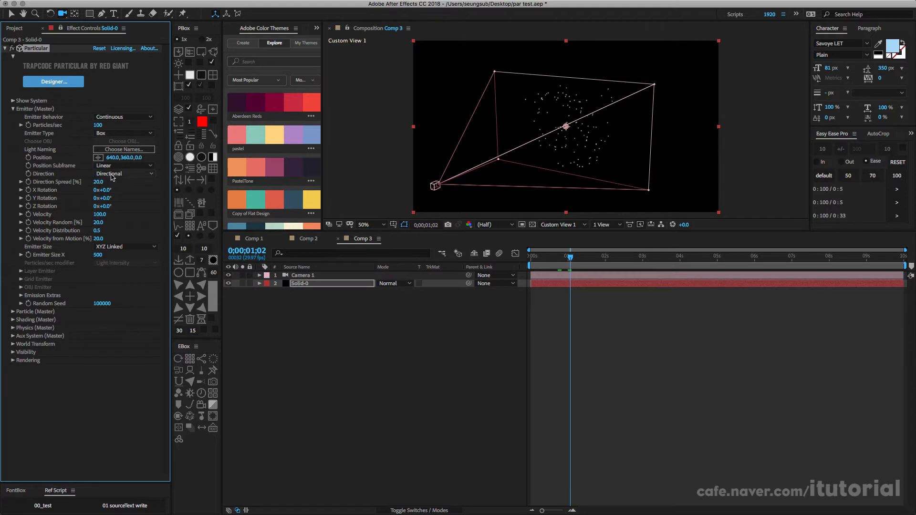
drag(543, 258, 628, 258)
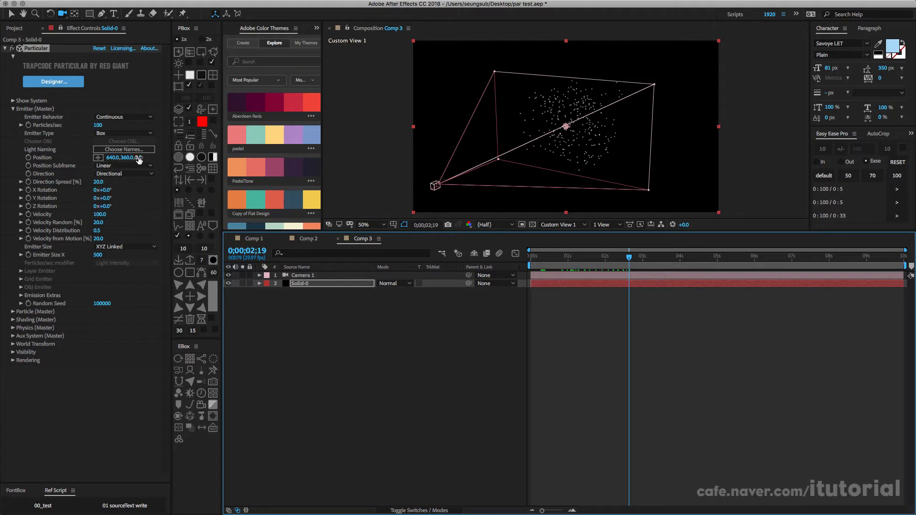
Step: Move the emitter to Z position -1070 near the camera and preview the particles
drag(138, 160, 93, 160)
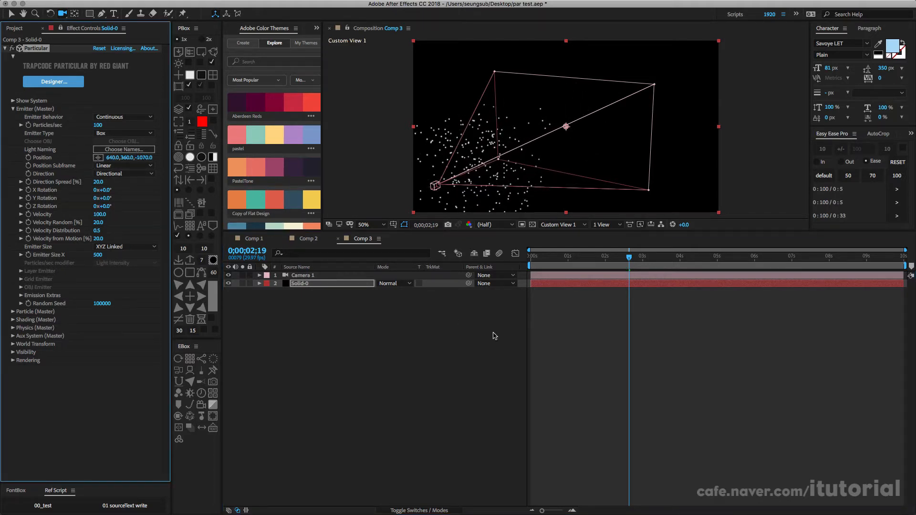
click(568, 267)
key(space)
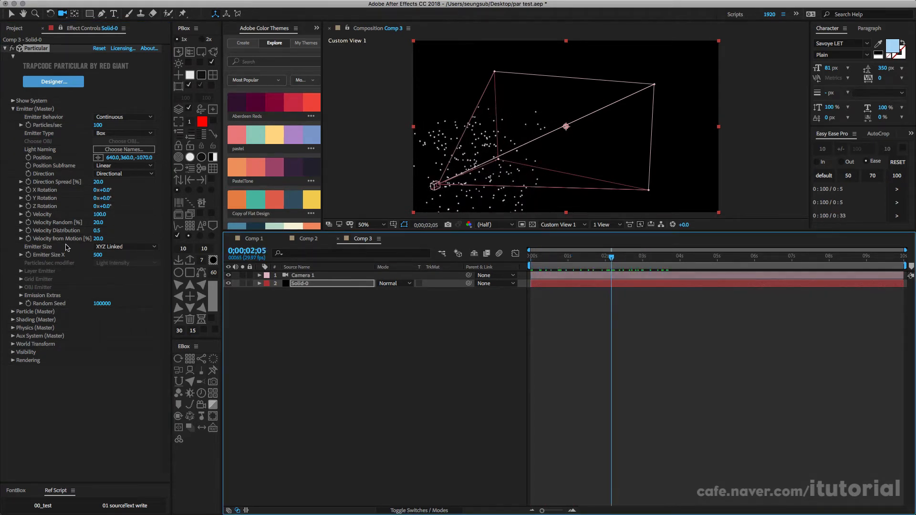
Step: Set the emitter's velocity to 600 and preview the faster particle motion
click(99, 214)
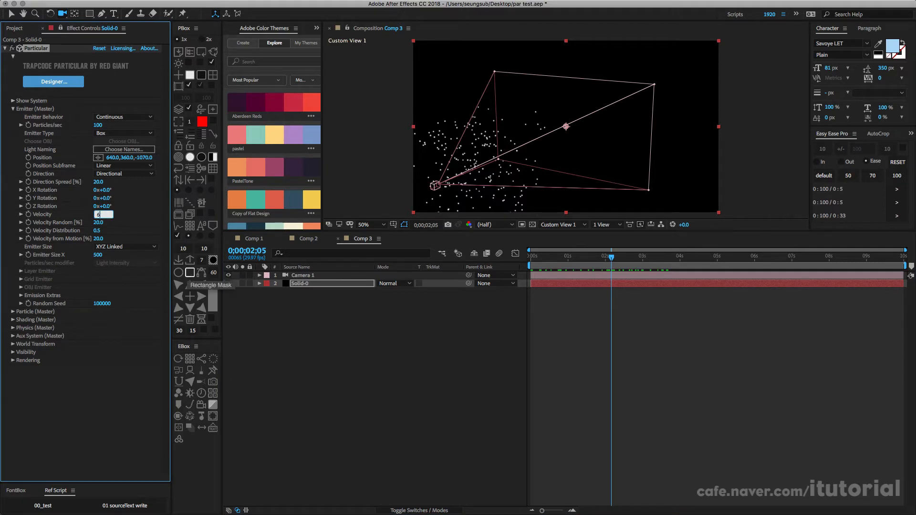
key(Return)
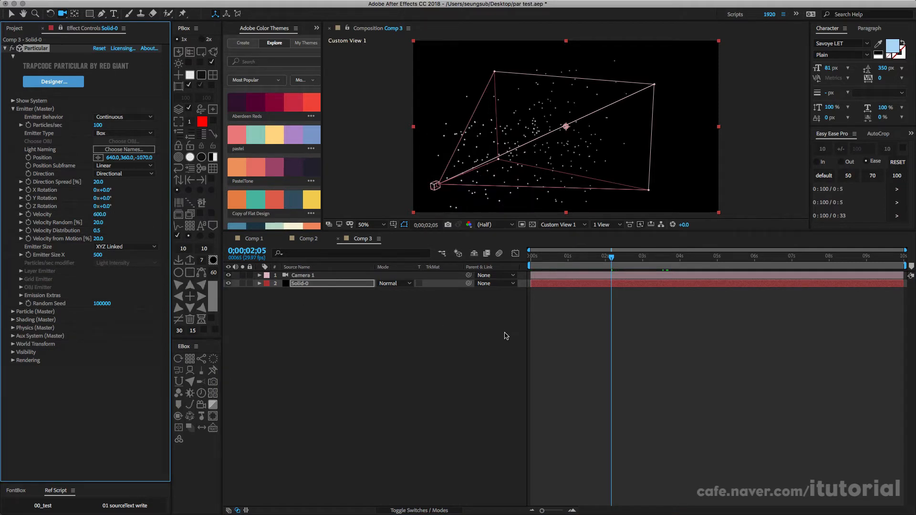
click(534, 265)
key(space)
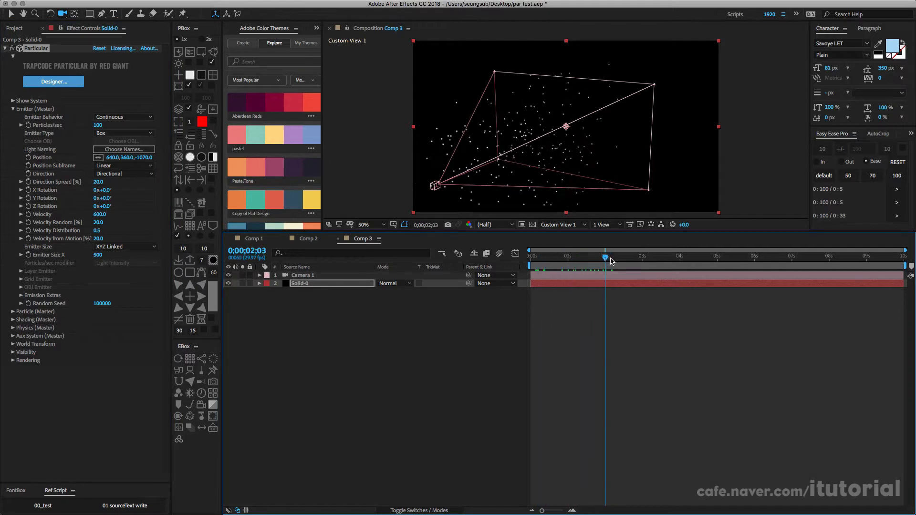
Step: Set the emitter's Direction Spread to 0 and Velocity Distribution to 0.2, and scrub through the first seconds to check the motion
click(98, 183)
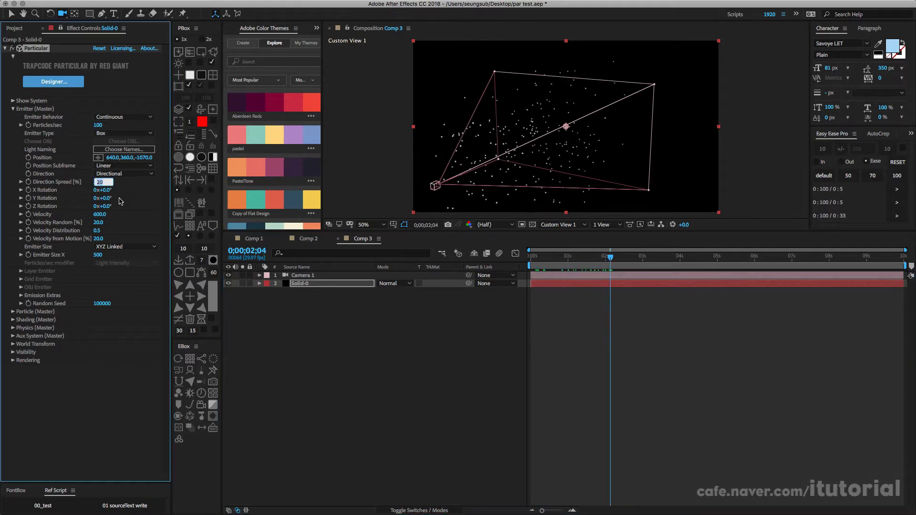
click(98, 230)
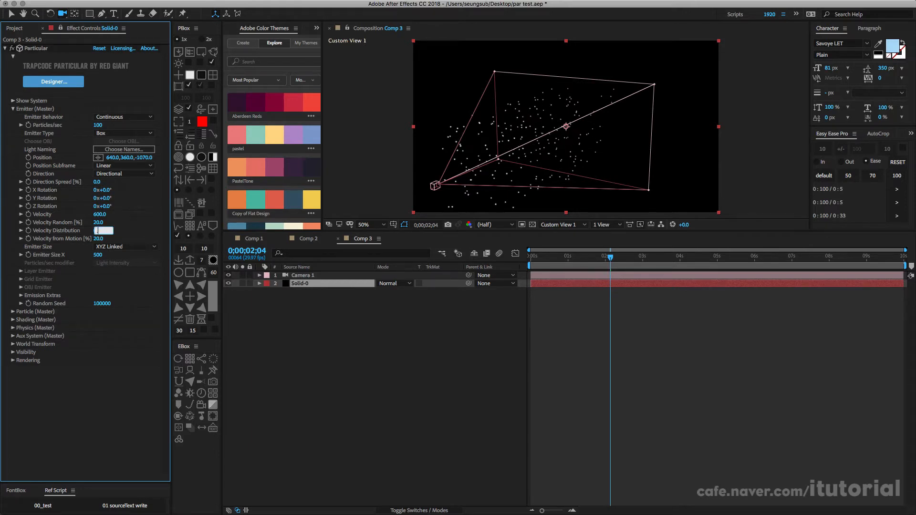
text(.2)
key(Return)
click(458, 372)
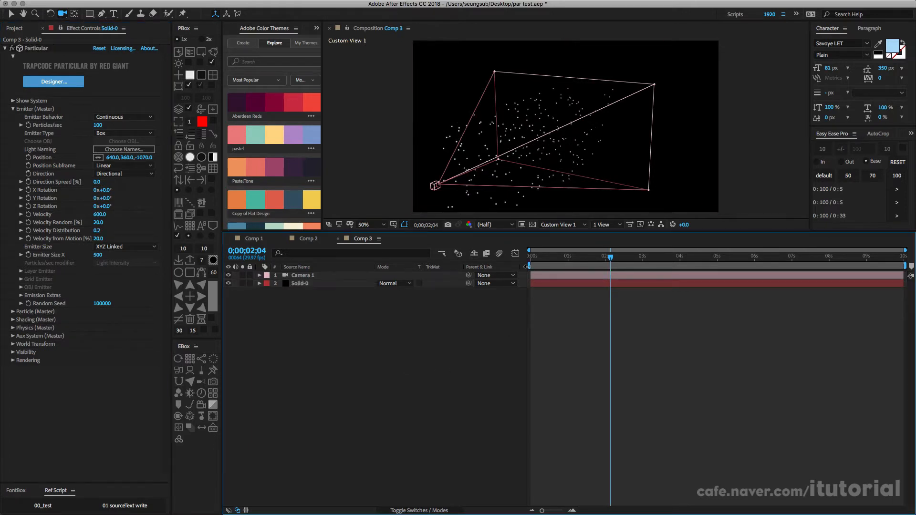
drag(534, 258, 622, 260)
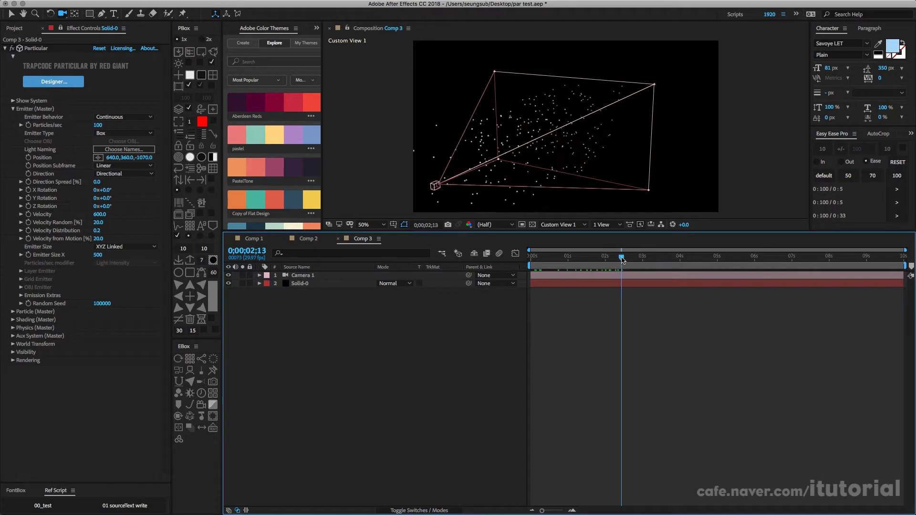
Step: Reduce the emitter to 10 particles per second and preview the sparser particles
drag(560, 150, 555, 157)
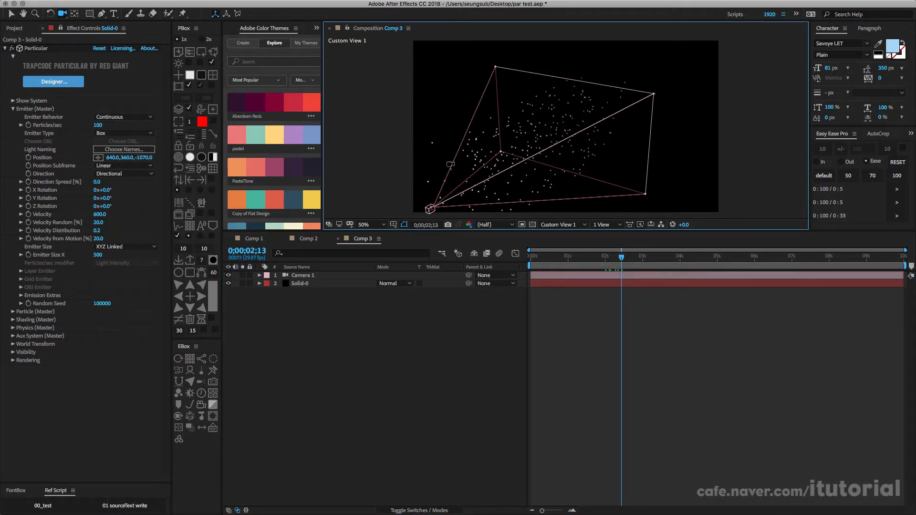
click(100, 125)
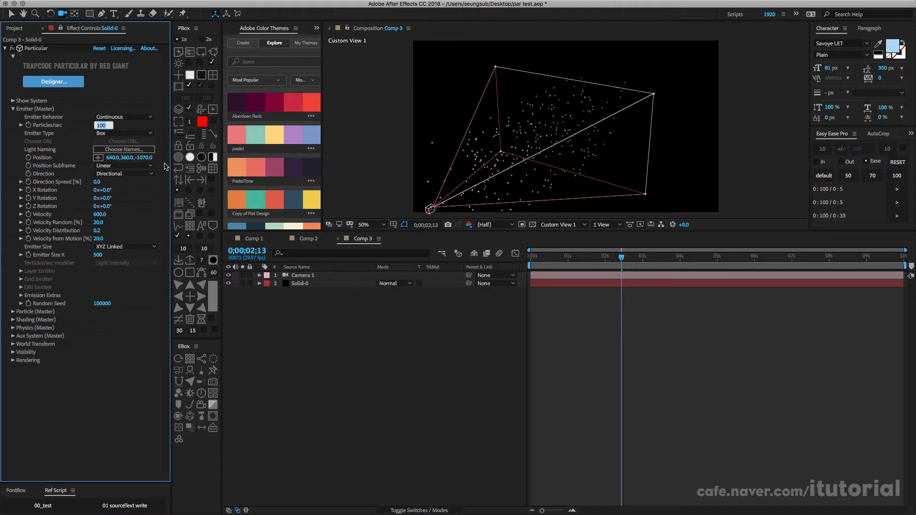
text(10)
key(Return)
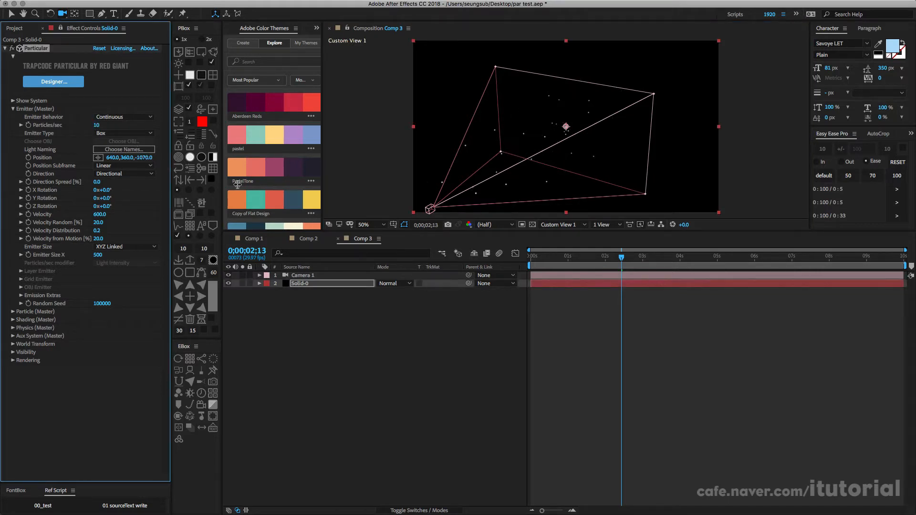
drag(534, 262, 632, 263)
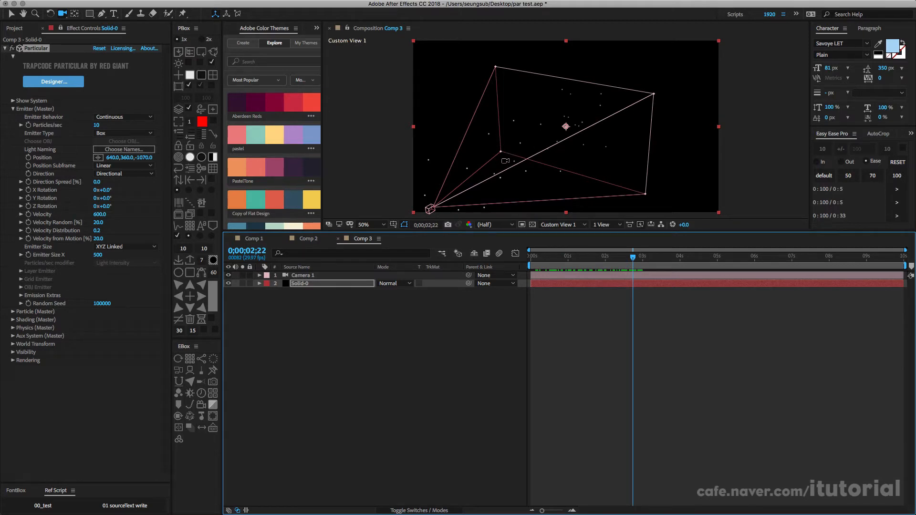
Step: Set the emitter's Velocity Distribution back to 0.5 and scrub through the first seconds to check it
click(96, 231)
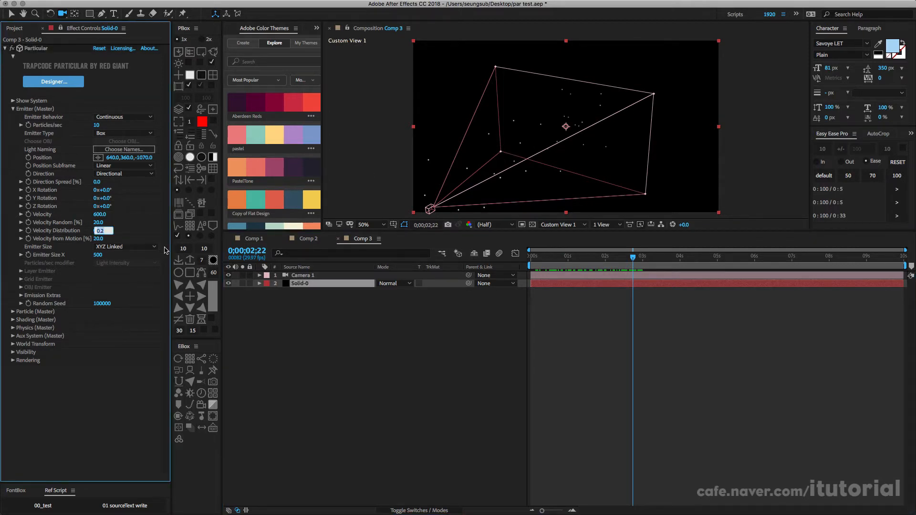
text(.5)
key(Return)
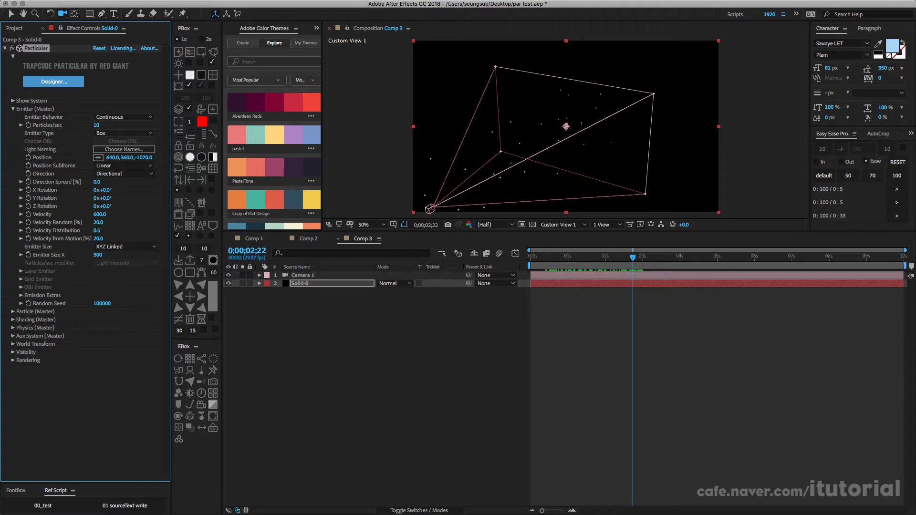
drag(545, 259, 628, 260)
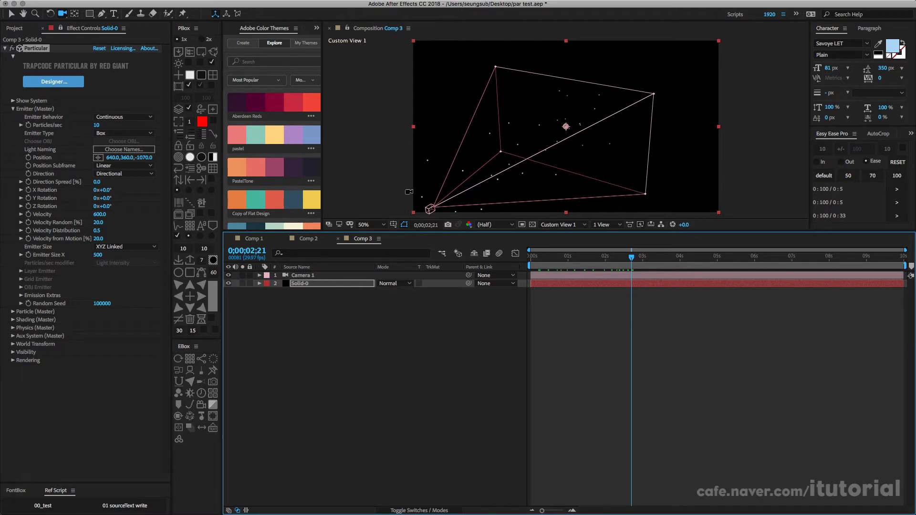
Step: Make the Aux System emit continuously at 150 particles per second and inspect the trails at 100% zoom
click(13, 335)
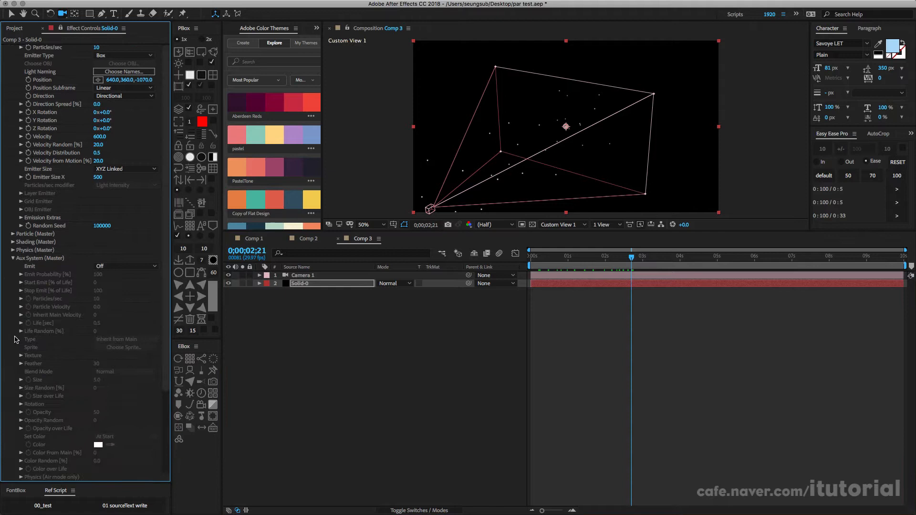
scroll(157, 256, down, 5)
click(146, 241)
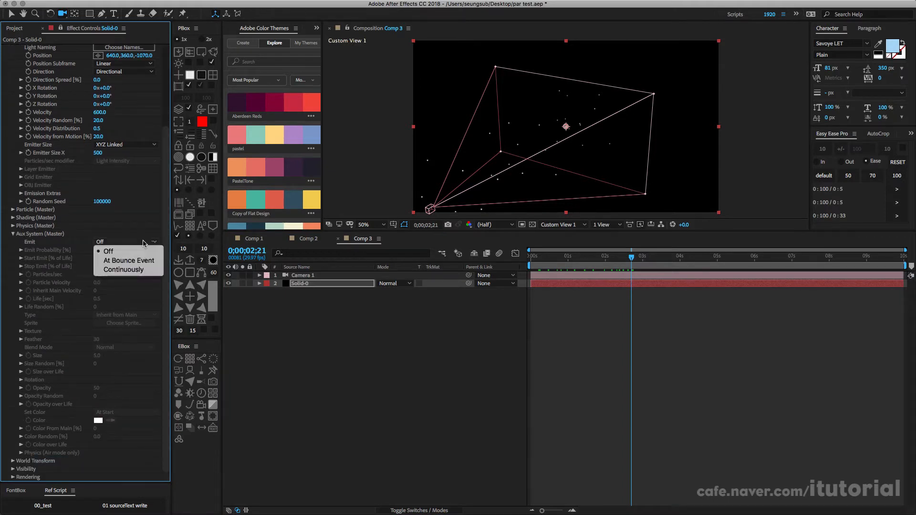
click(127, 268)
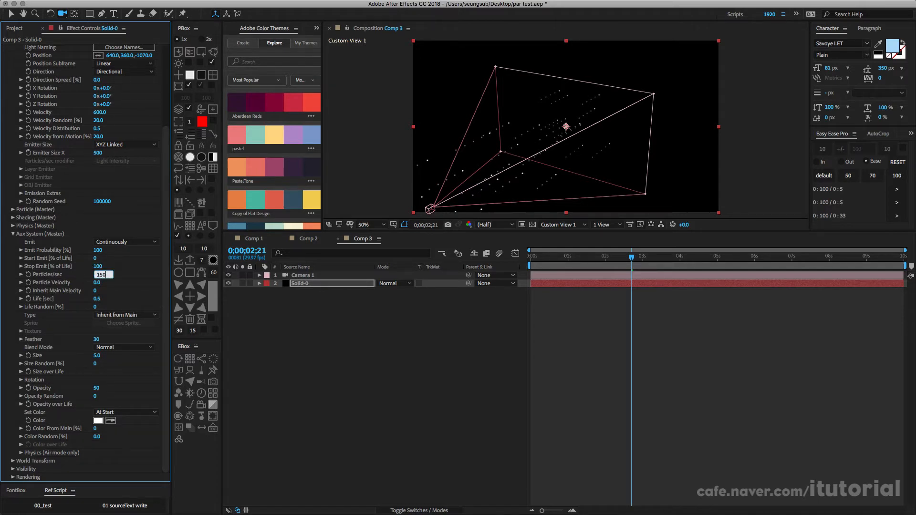
key(Return)
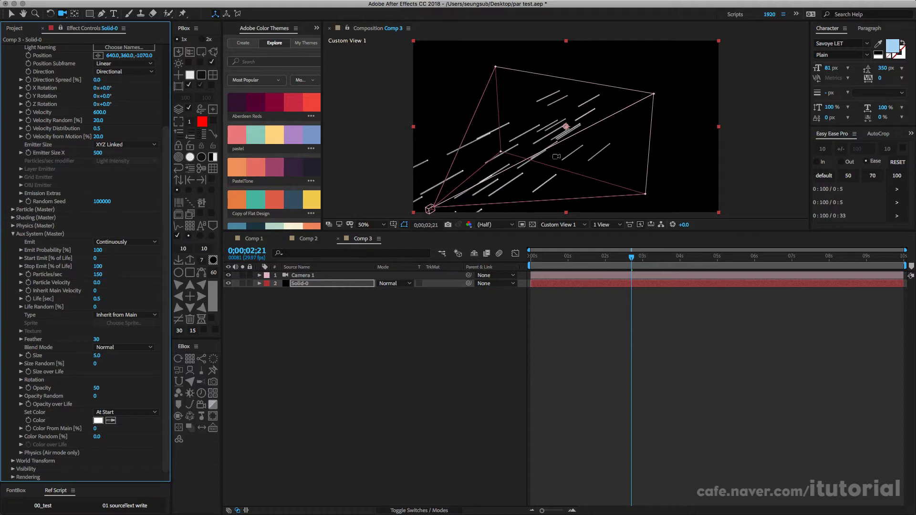
drag(520, 146, 547, 144)
mouse_move(599, 260)
mouse_down()
mouse_move(558, 260)
mouse_move(586, 260)
mouse_up()
key(period)
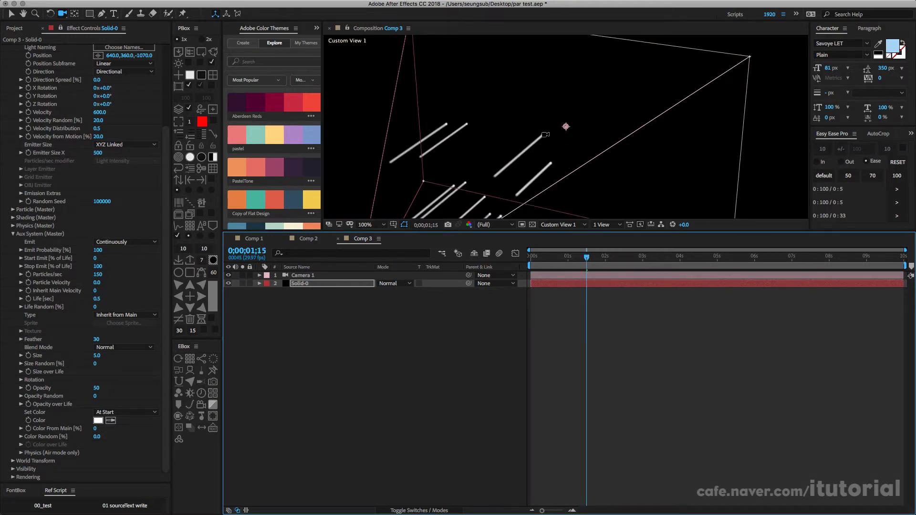
Step: Set the main particle Size to 0 so only the Aux System trails show, and preview them from an orbited view
drag(166, 169, 168, 95)
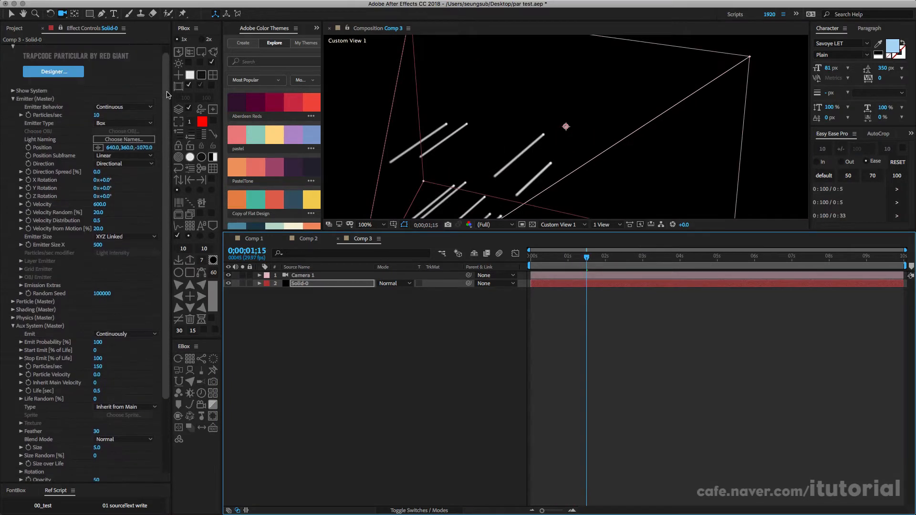
click(14, 302)
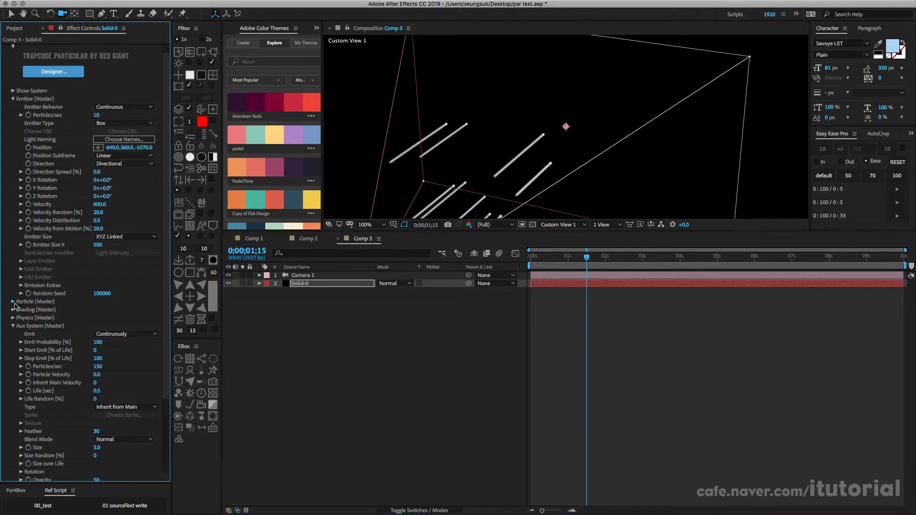
scroll(163, 328, down, 5)
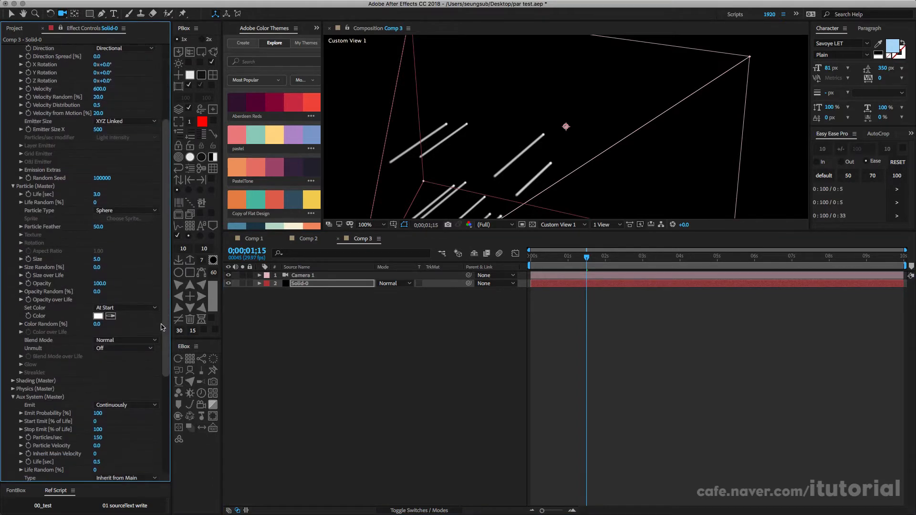
click(98, 259)
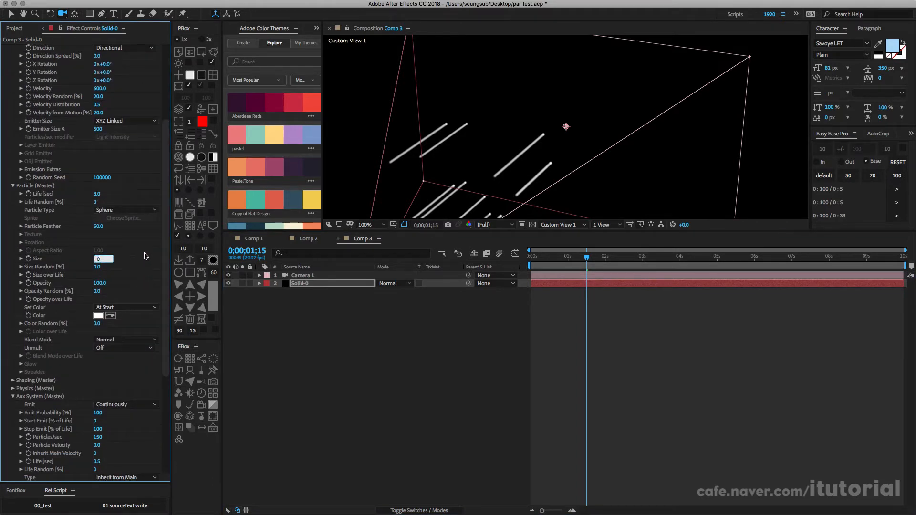
text(0)
key(Return)
key(ctrl+shift+j)
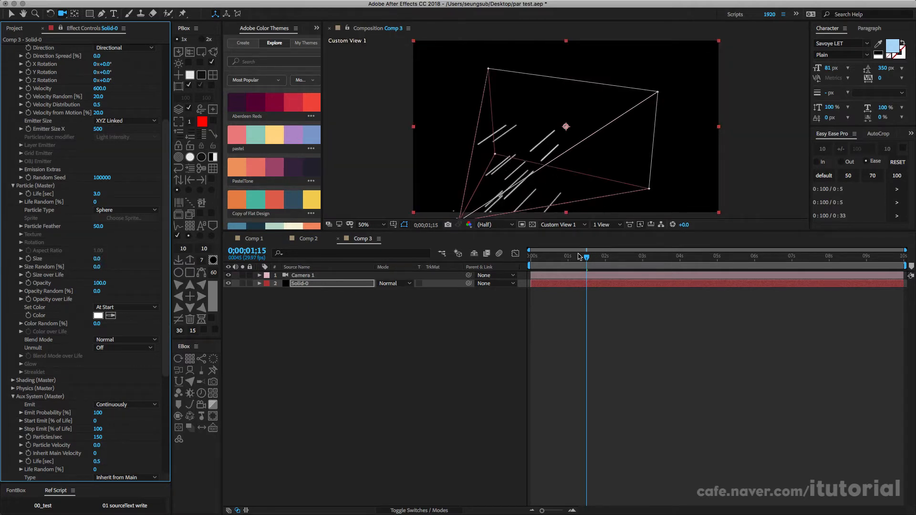
key(space)
mouse_move(546, 161)
mouse_down()
mouse_move(505, 136)
mouse_move(530, 143)
mouse_move(520, 164)
mouse_move(534, 170)
mouse_up()
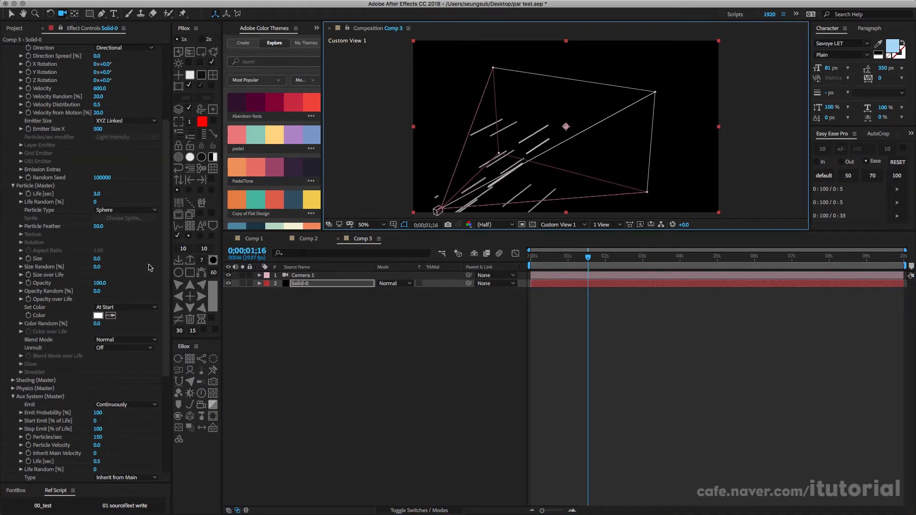
Step: Set Affect Position to 30 in the Turbulence Field of the Air physics and examine the trails at 100% zoom
scroll(149, 267, down, 10)
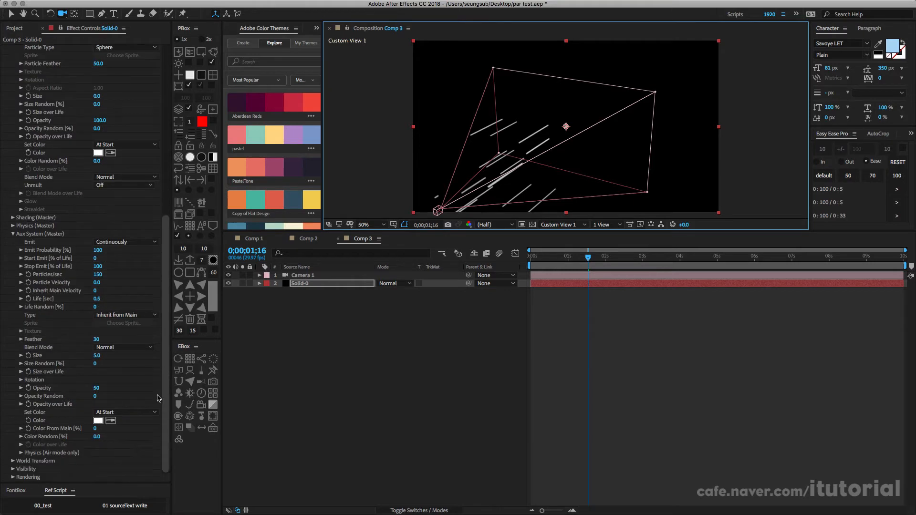
click(12, 234)
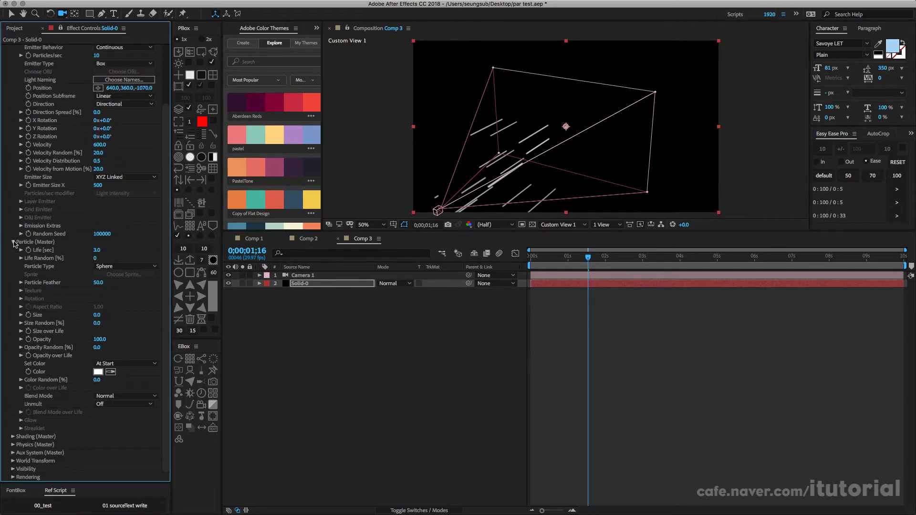
click(12, 243)
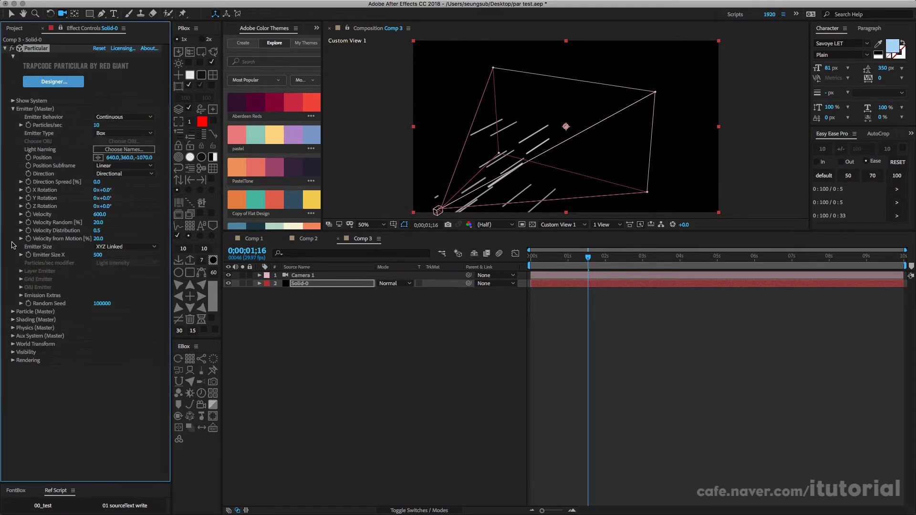
click(13, 328)
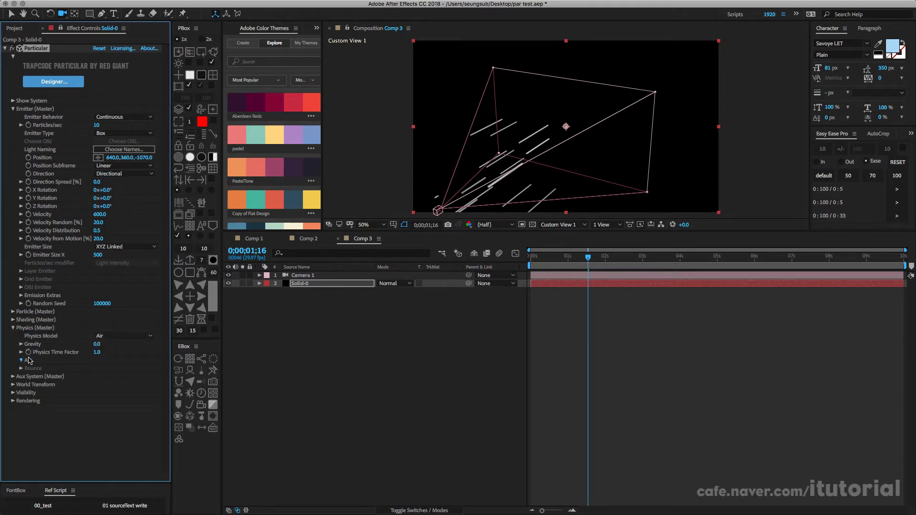
scroll(112, 374, down, 1)
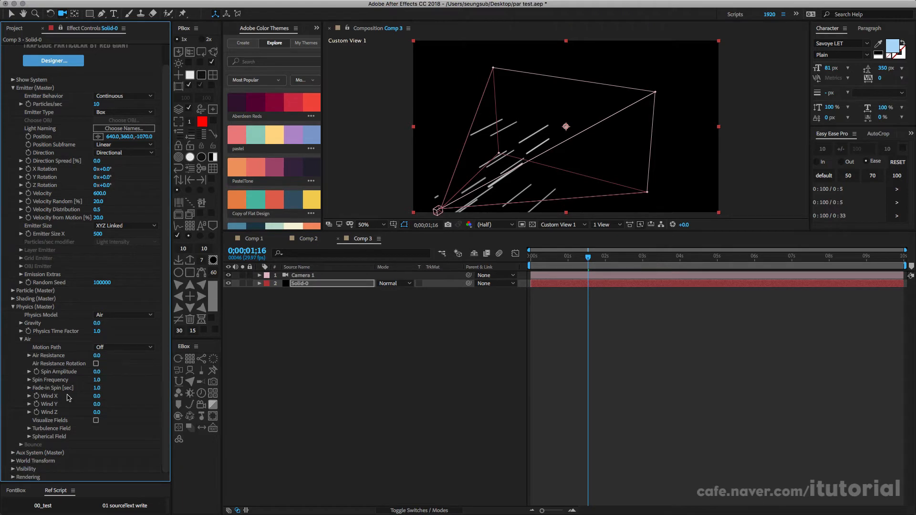
click(29, 428)
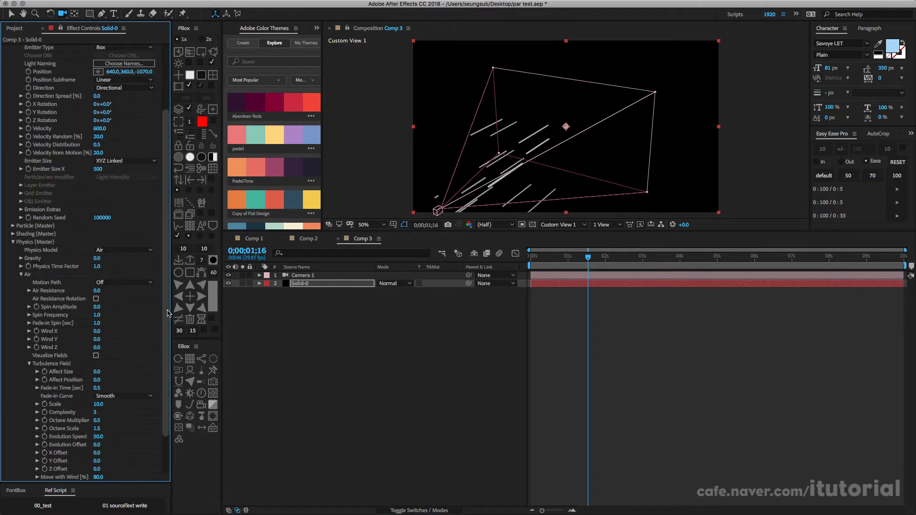
drag(167, 316, 164, 385)
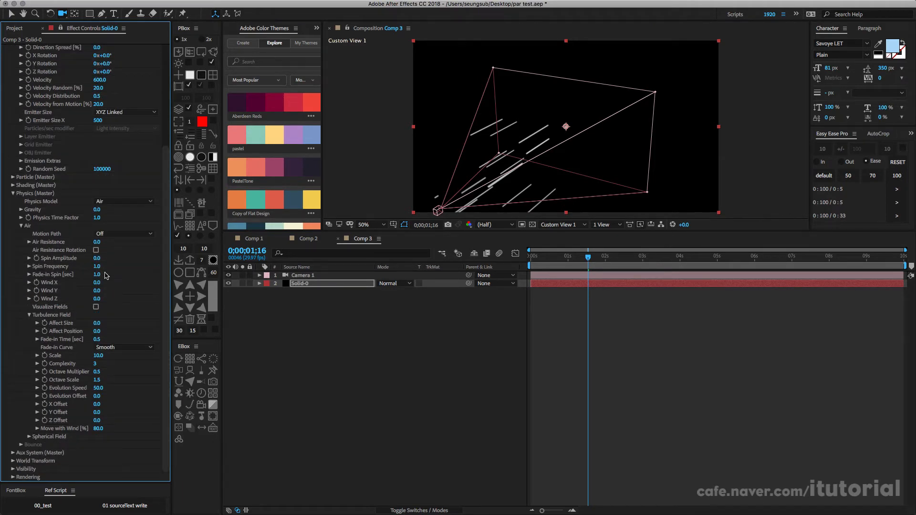
click(97, 331)
key(Return)
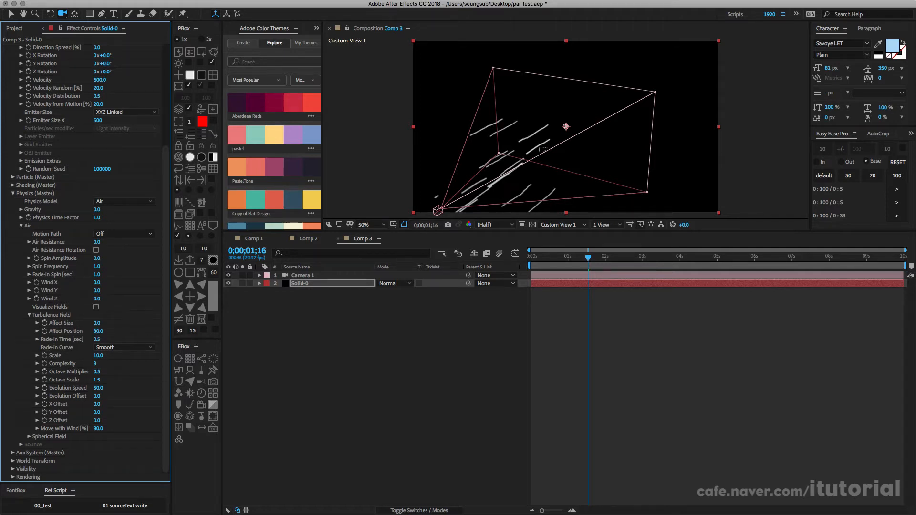
key(slash)
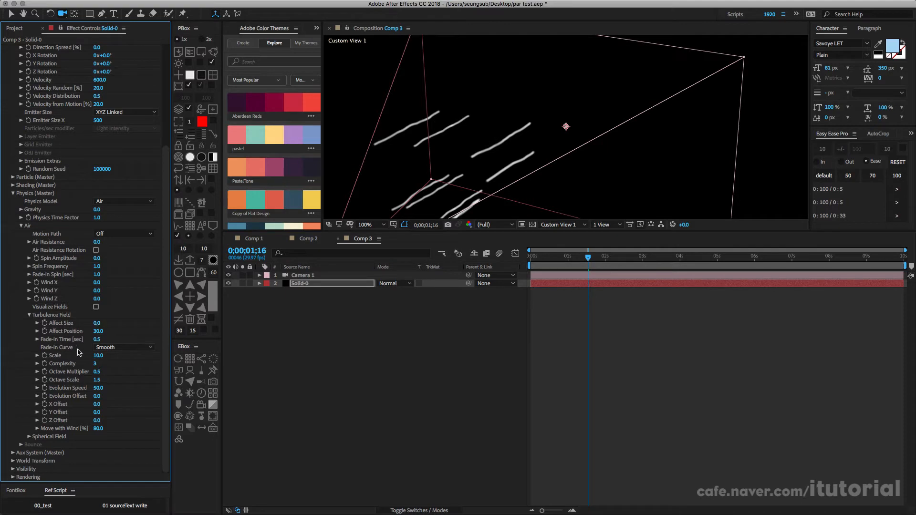
Step: Set the Turbulence Field's Scale to 1 and Affect Position to 50, and scrub through the first seconds to check the trails
click(97, 355)
text(1)
key(Return)
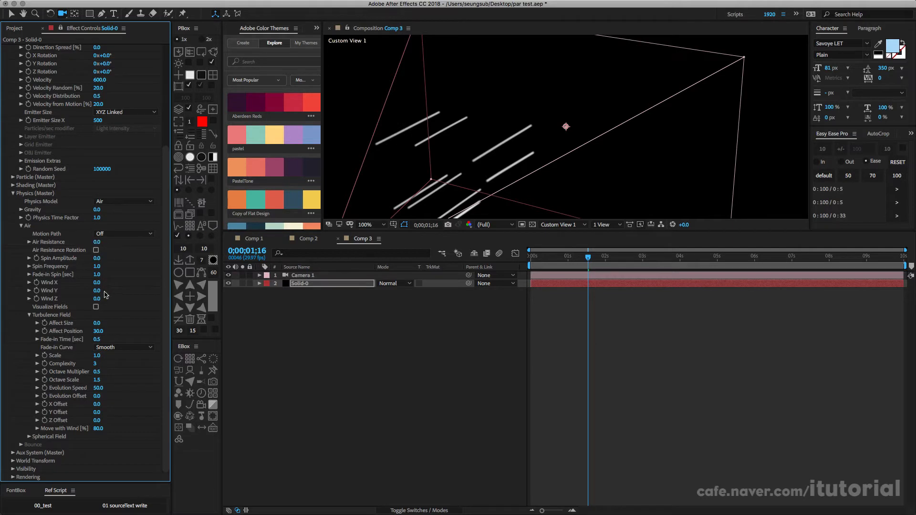
click(97, 330)
key(Return)
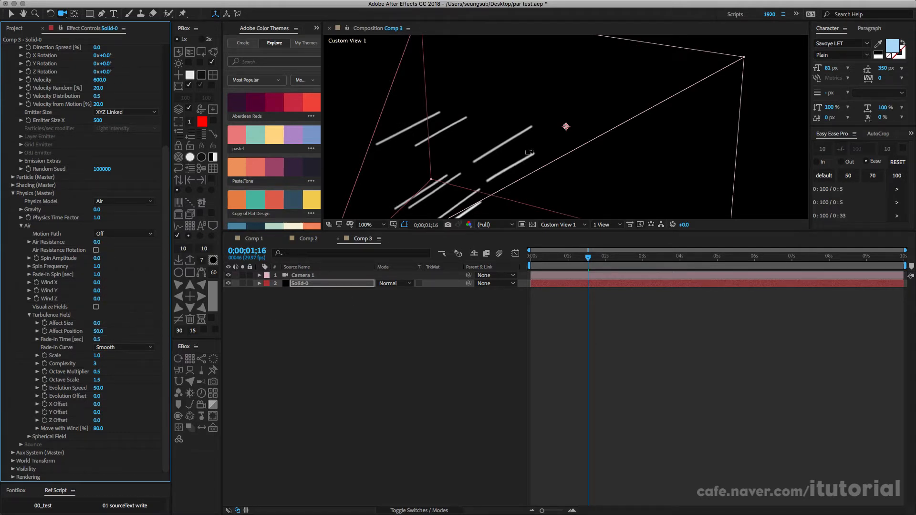
key(comma)
drag(548, 260, 631, 263)
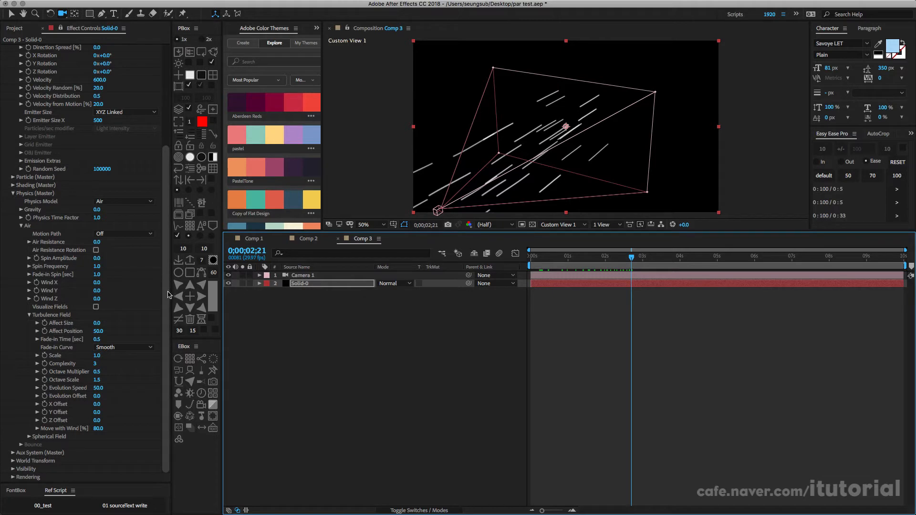
Step: Set the Turbulence Field's Scale to 1.5 and preview the trails over the first seconds through the Active Camera
click(97, 356)
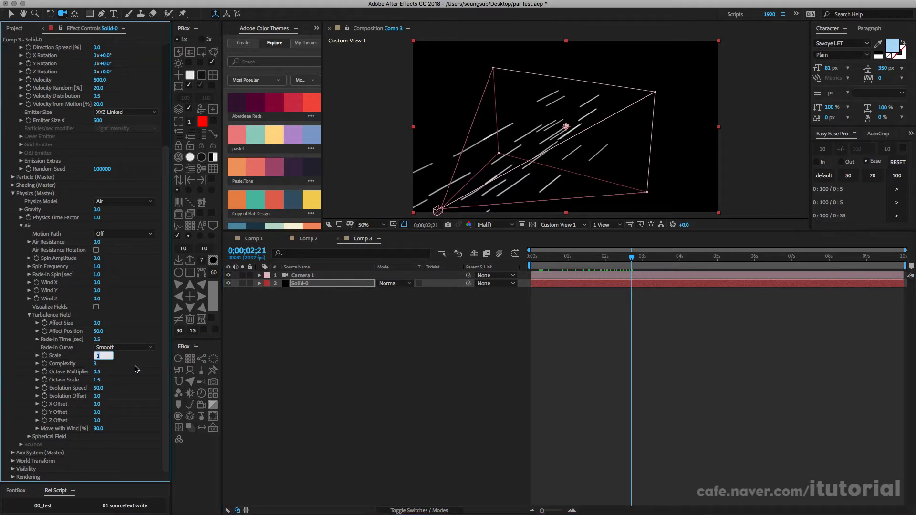
text(1.5)
key(Return)
drag(549, 258, 636, 259)
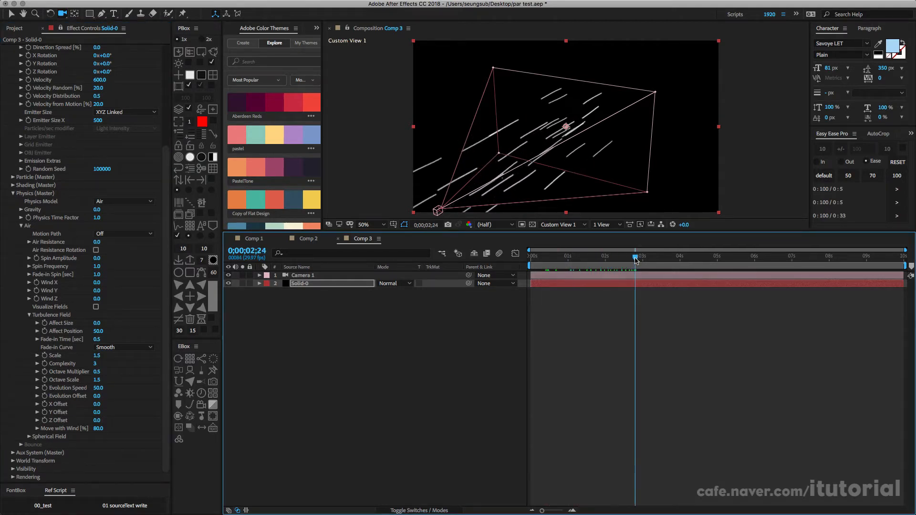
click(571, 225)
click(570, 235)
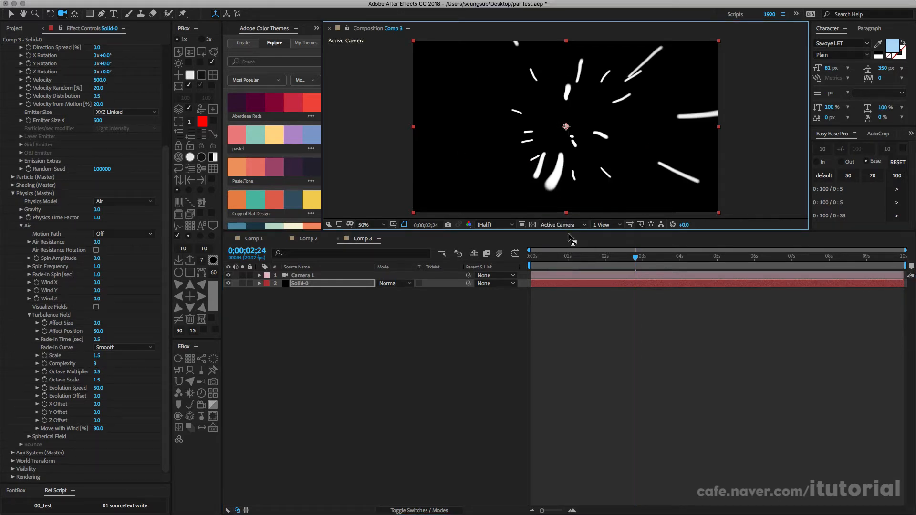
drag(539, 259, 621, 259)
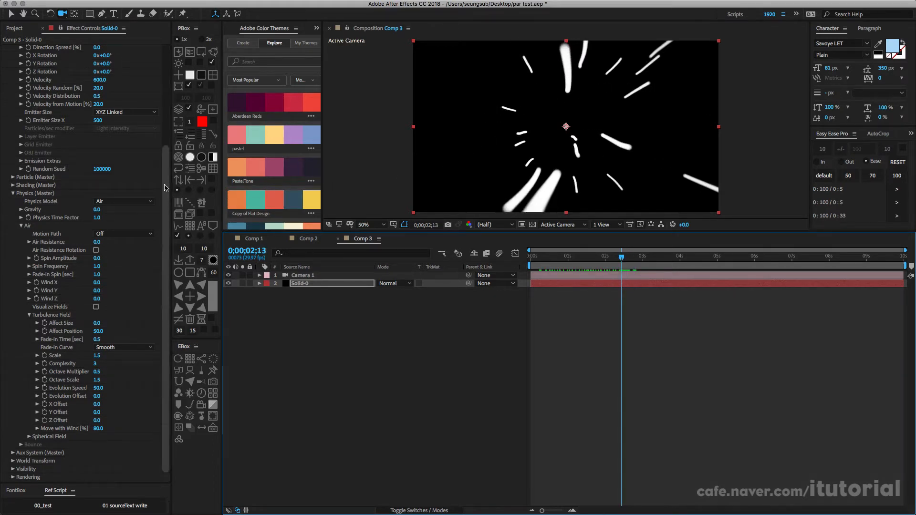
Step: Change the master Particle Type to Streaklet
scroll(68, 206, up, 5)
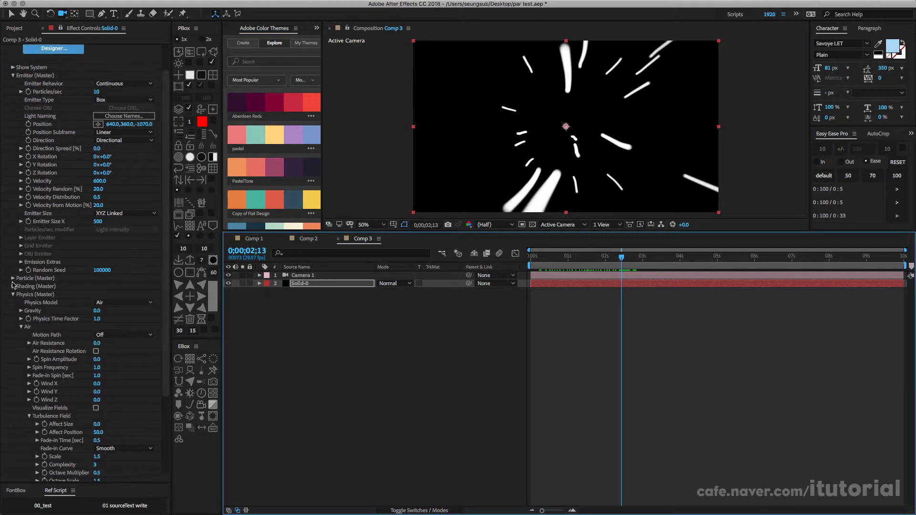
click(13, 278)
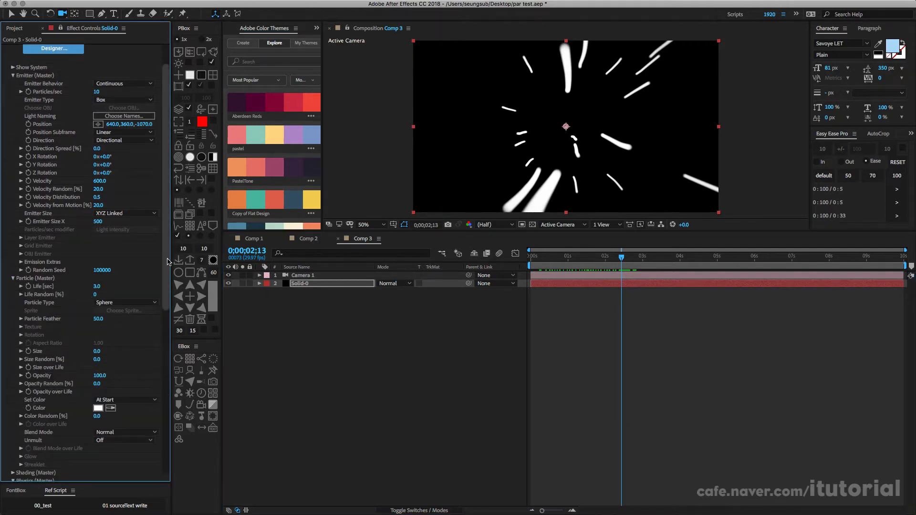
scroll(166, 307, down, 4)
scroll(167, 308, down, 1)
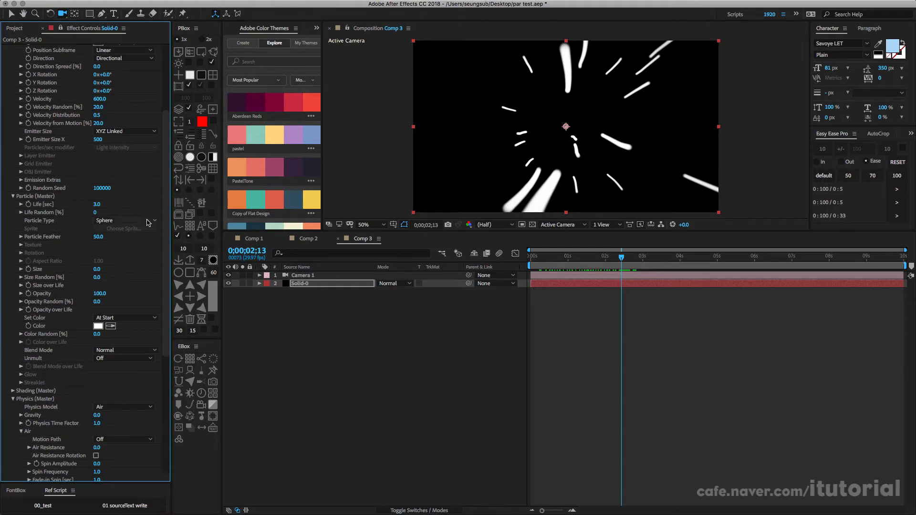
click(125, 221)
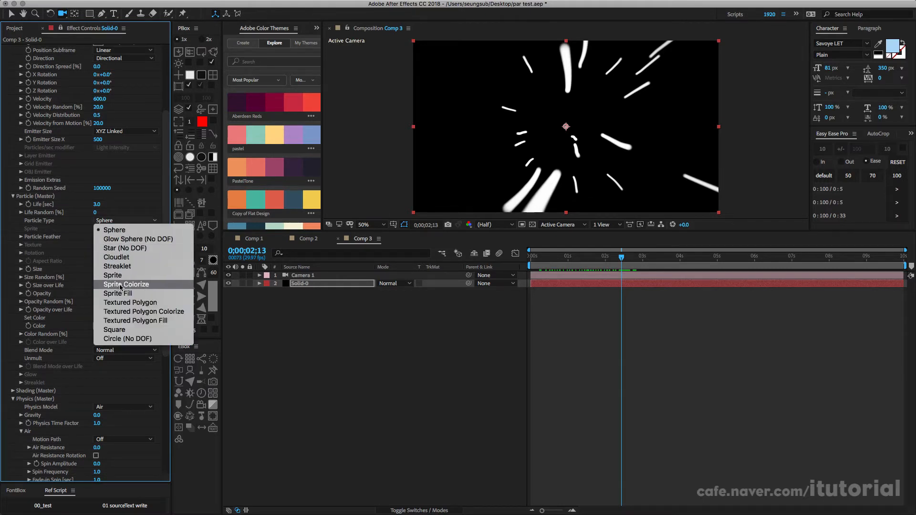
click(104, 231)
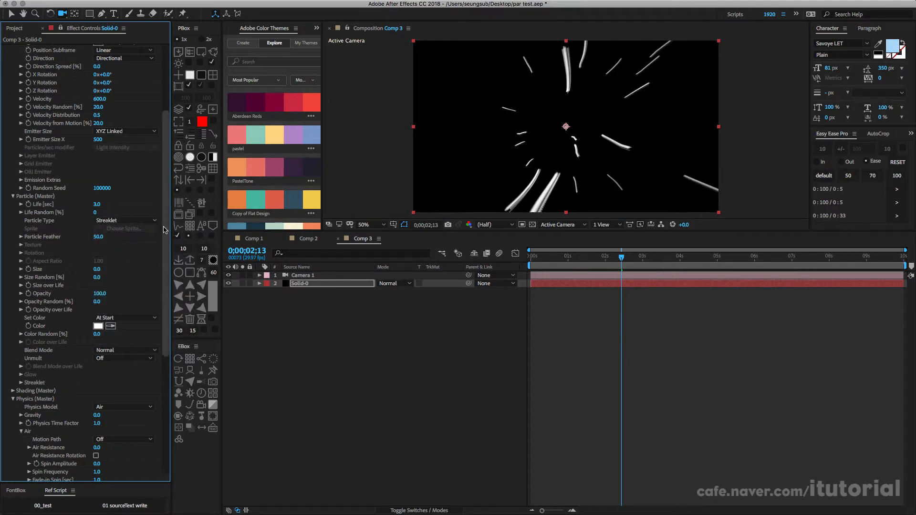
Step: Set the Aux System's Feather to 100 and Size to 2, and scrub the timeline to check the thinner trails
drag(164, 230, 161, 289)
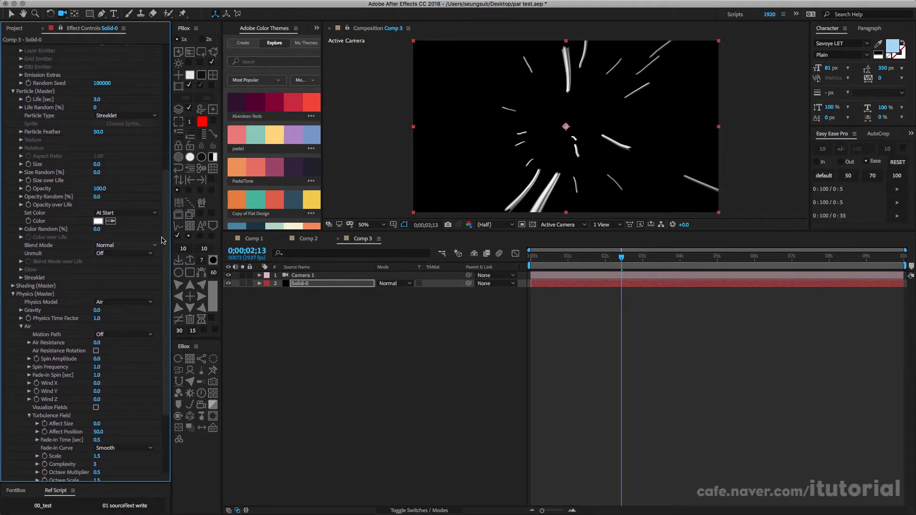
drag(165, 238, 157, 359)
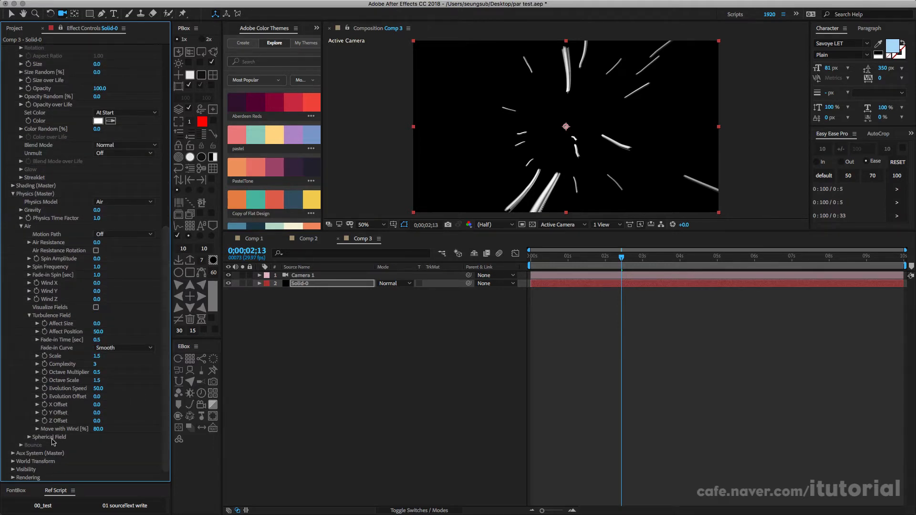
click(12, 453)
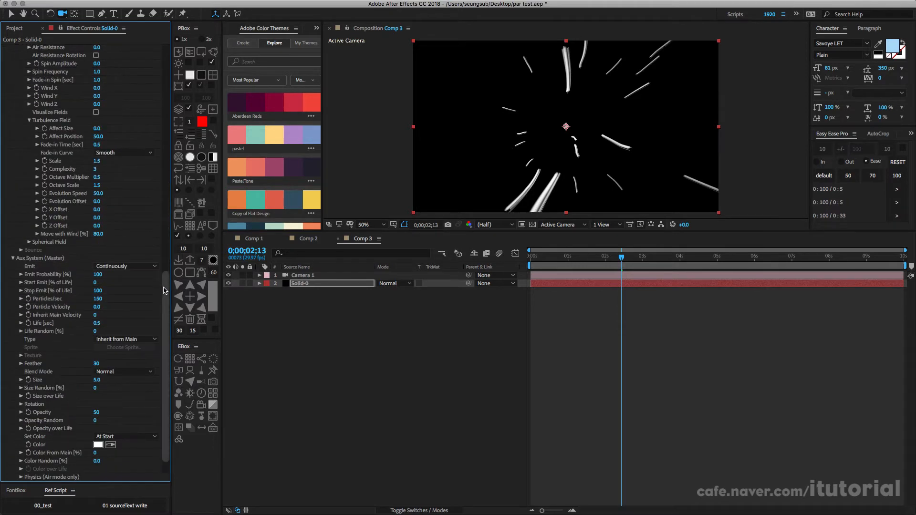
drag(164, 286, 164, 364)
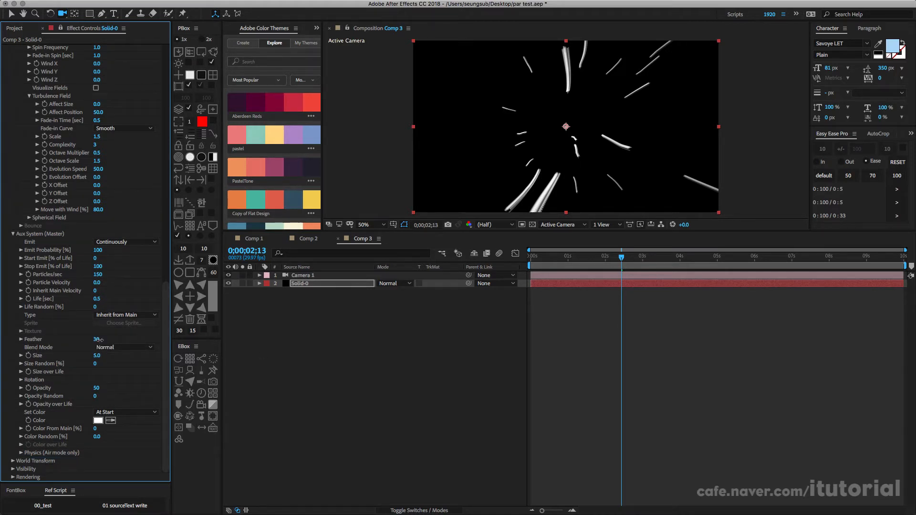
drag(239, 339, 294, 340)
click(97, 355)
text(2)
key(Return)
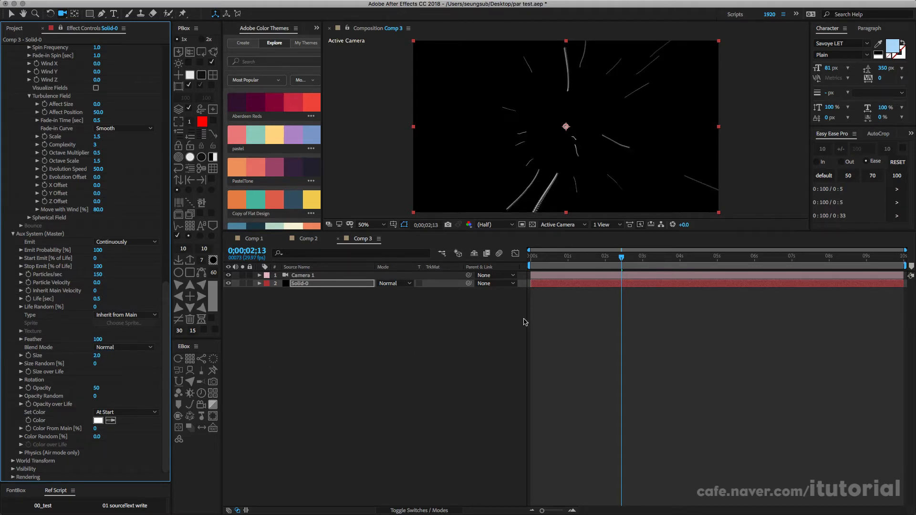
drag(545, 260, 594, 262)
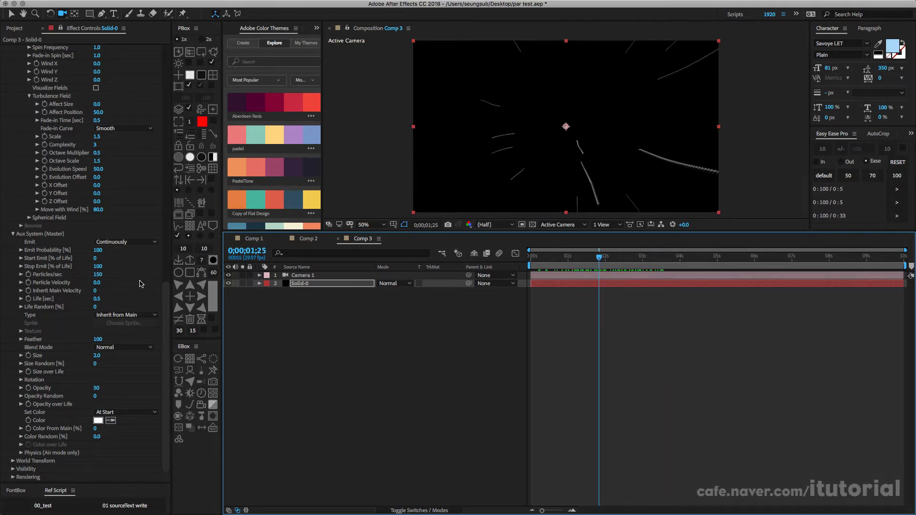
Step: Set the master emitter's Velocity to 1000 and scrub through the first two seconds to check the motion
drag(164, 300, 167, 79)
click(100, 179)
text(10)
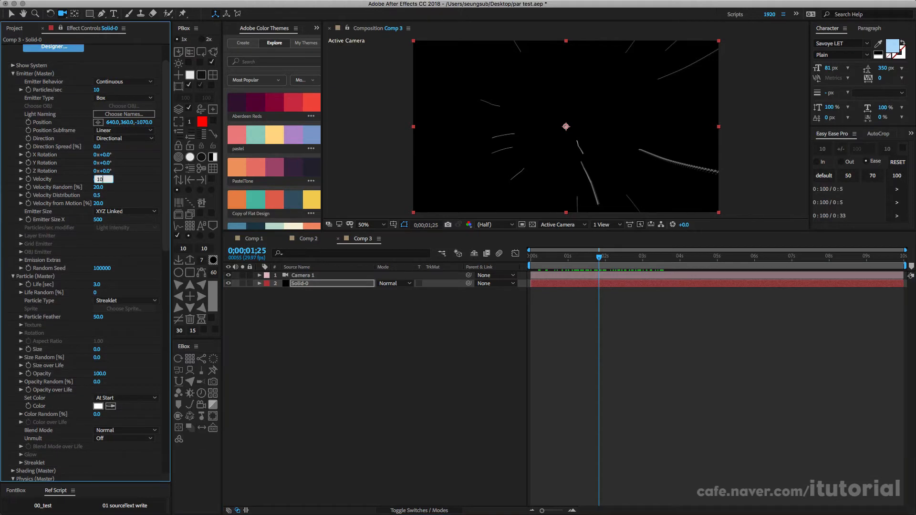
text(00)
key(Return)
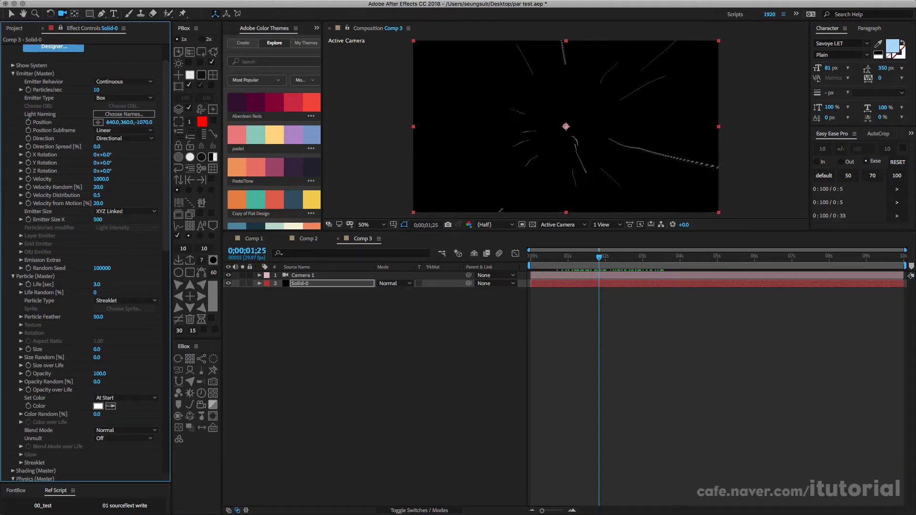
drag(537, 258, 595, 259)
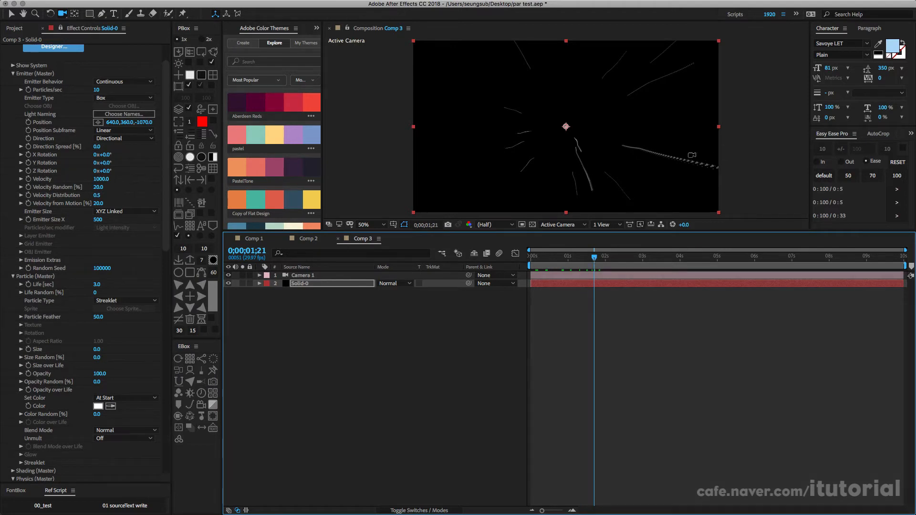
Step: Set the Aux System's Particles/sec to 300 and scrub through the first two seconds to check the trail density
scroll(165, 217, down, 10)
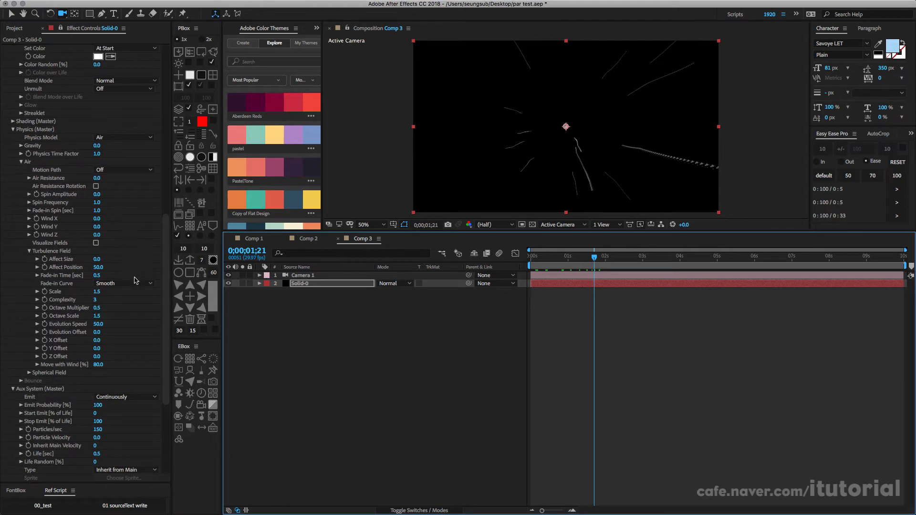
scroll(170, 267, down, 5)
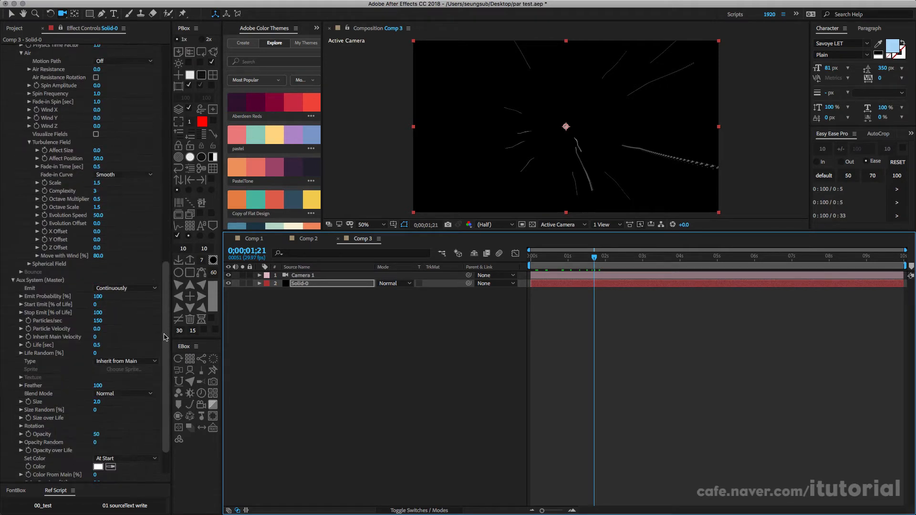
click(127, 293)
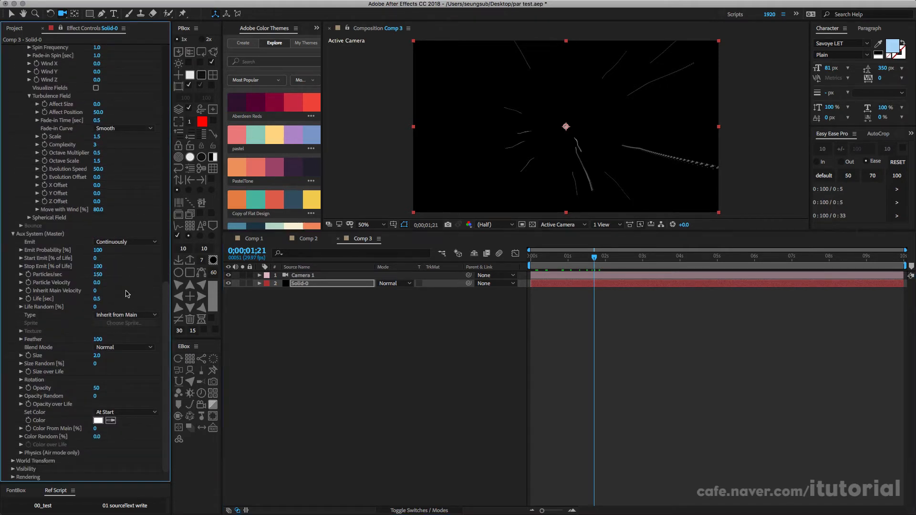
click(102, 275)
text(300)
key(Return)
drag(552, 260, 601, 261)
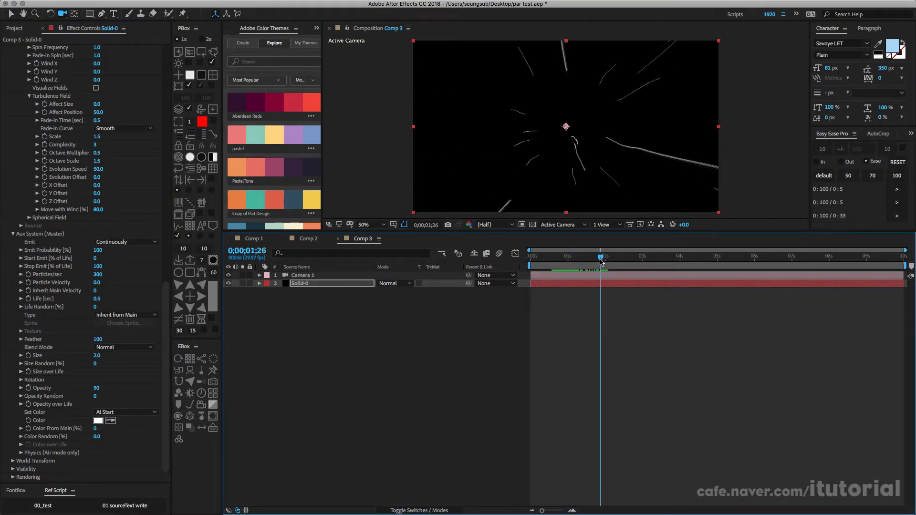
Step: Set the Aux System's Particles/sec to 500 and scrub through the first seconds to check that the trails are continuous
click(101, 275)
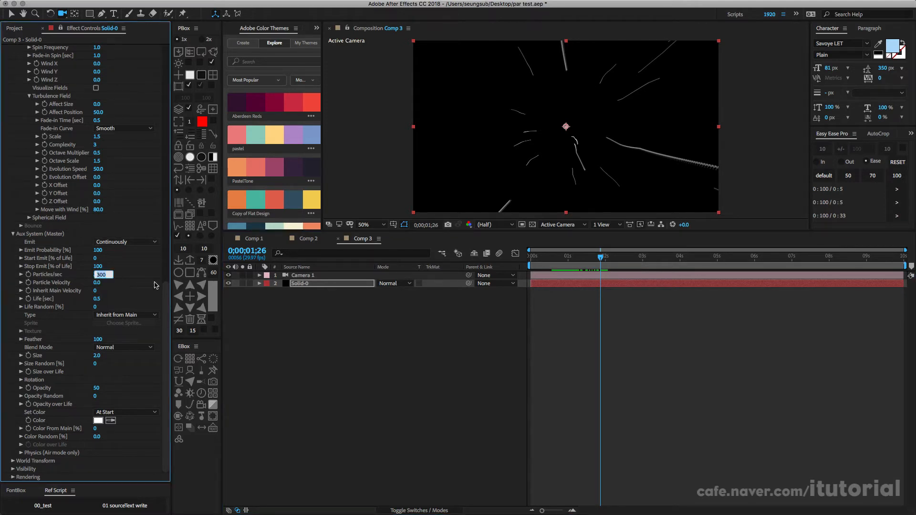
text(500)
key(Return)
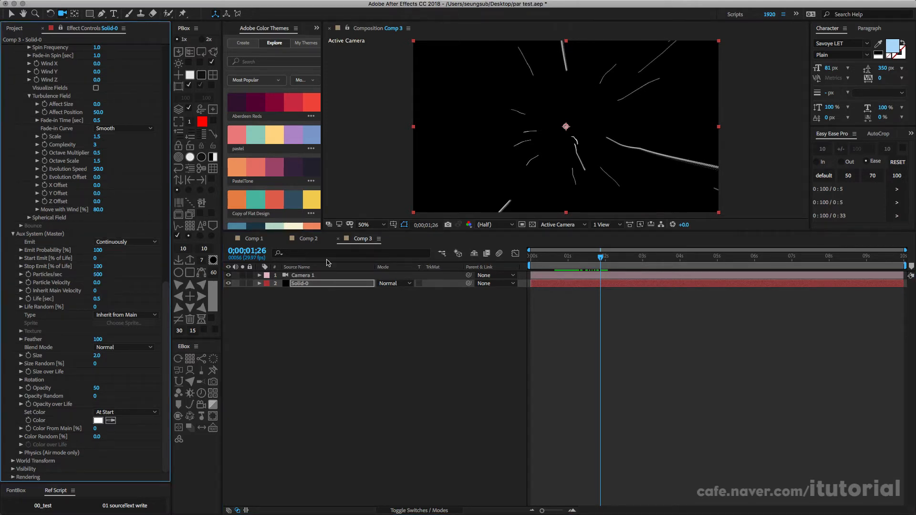
drag(167, 310, 167, 273)
drag(542, 263, 626, 264)
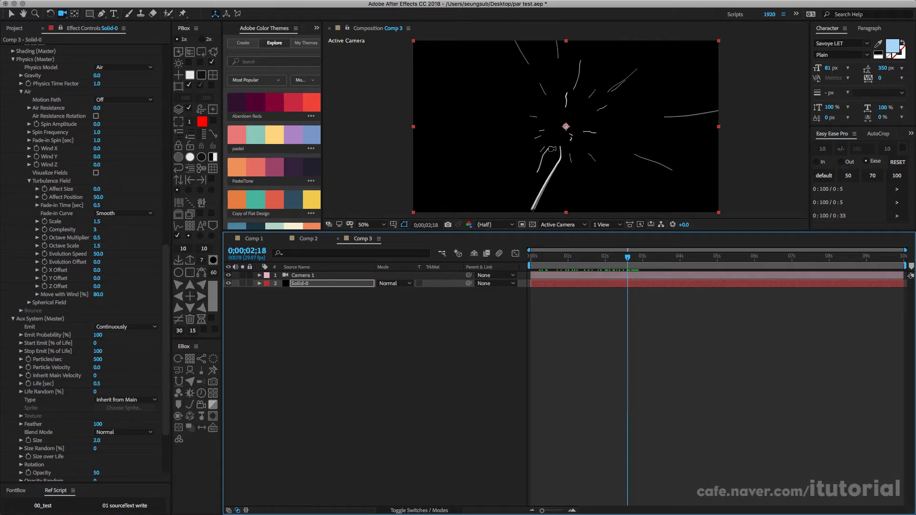
Step: Compare the streaks with the reference in Comp 1, and return to Comp 3 at 0;00;01;06
click(308, 239)
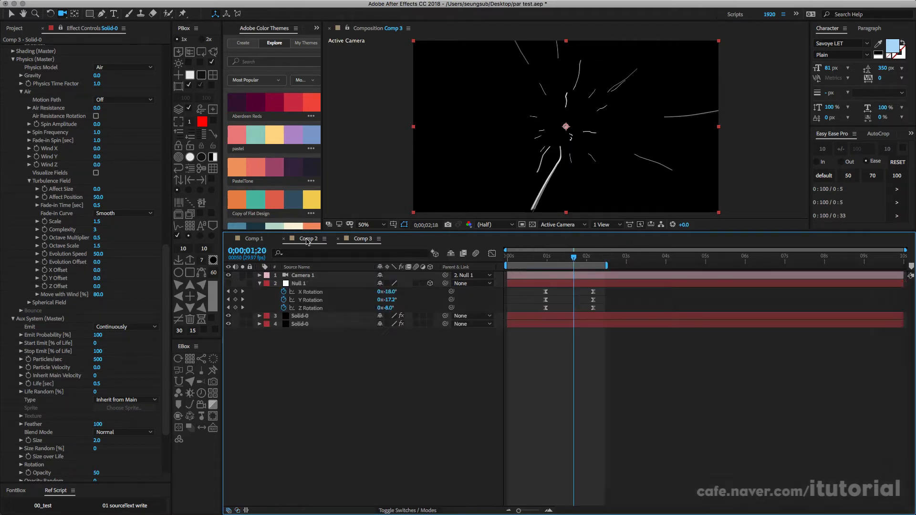
click(364, 239)
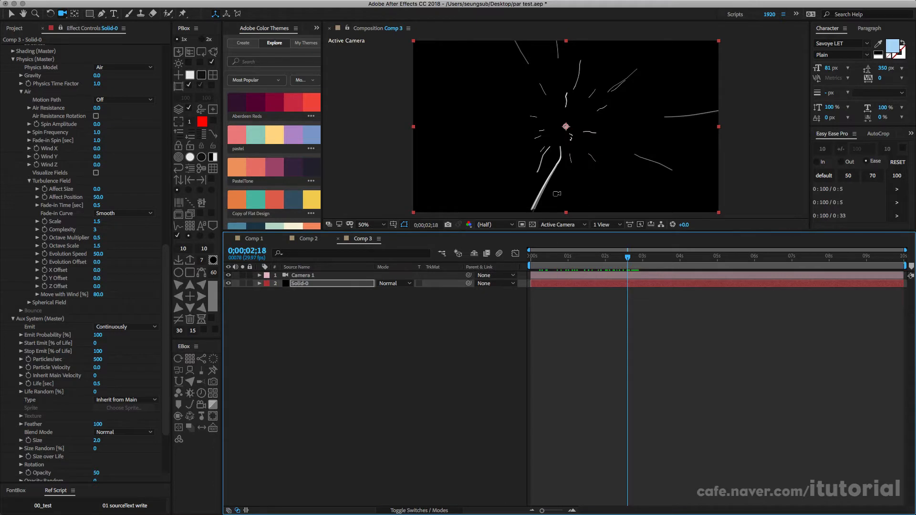
click(261, 238)
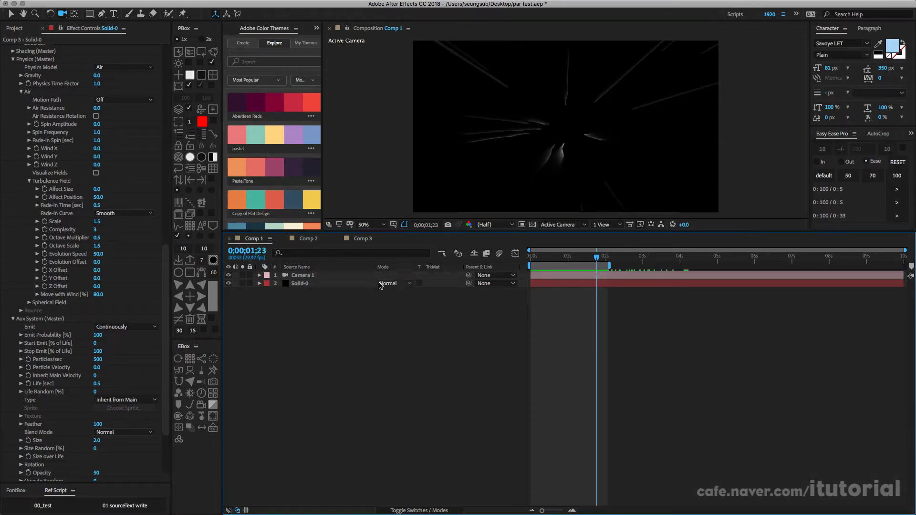
click(360, 239)
mouse_move(560, 259)
mouse_down()
mouse_move(532, 258)
mouse_move(575, 258)
mouse_up()
click(341, 308)
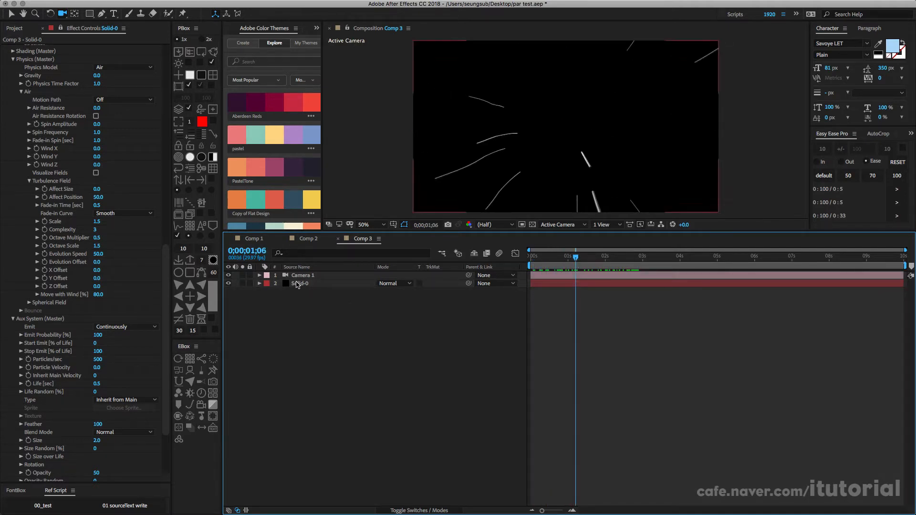
Step: Apply the CC Radial Fast Blur effect to the Solid-0 layer
click(298, 284)
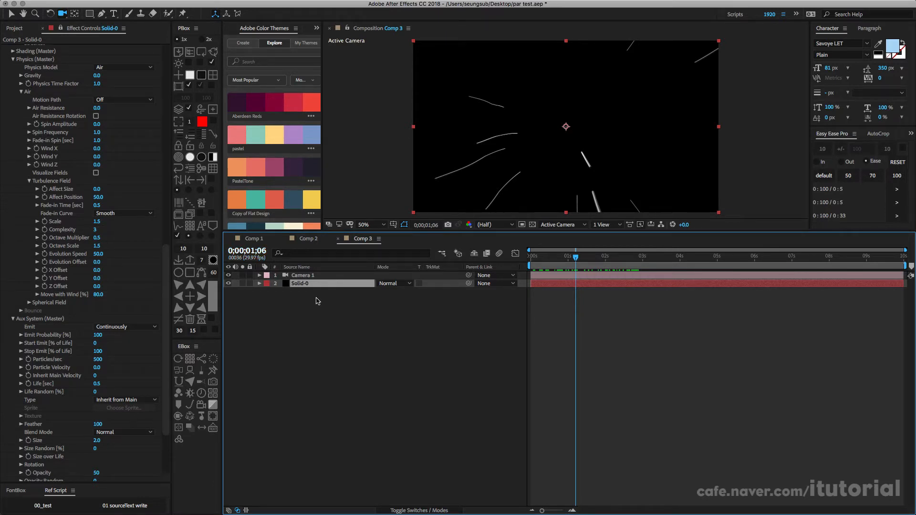
key(ctrl+space)
text(cc)
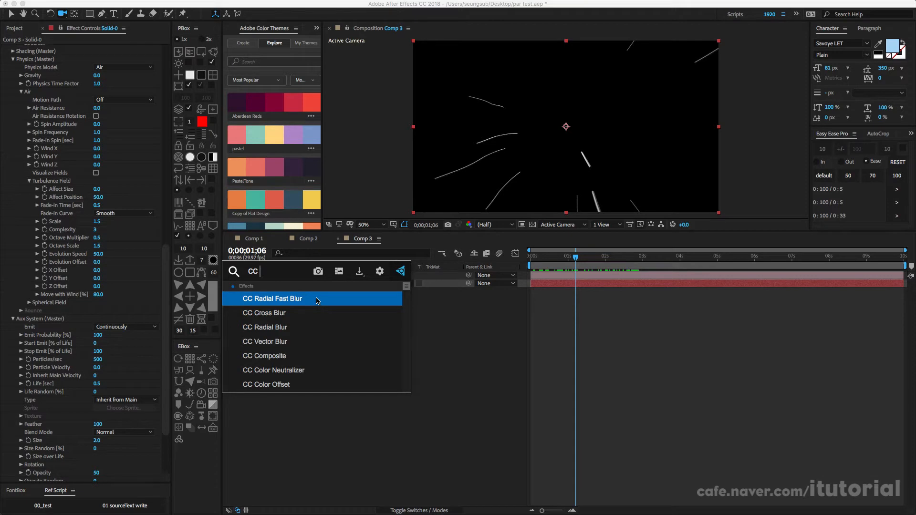
click(317, 299)
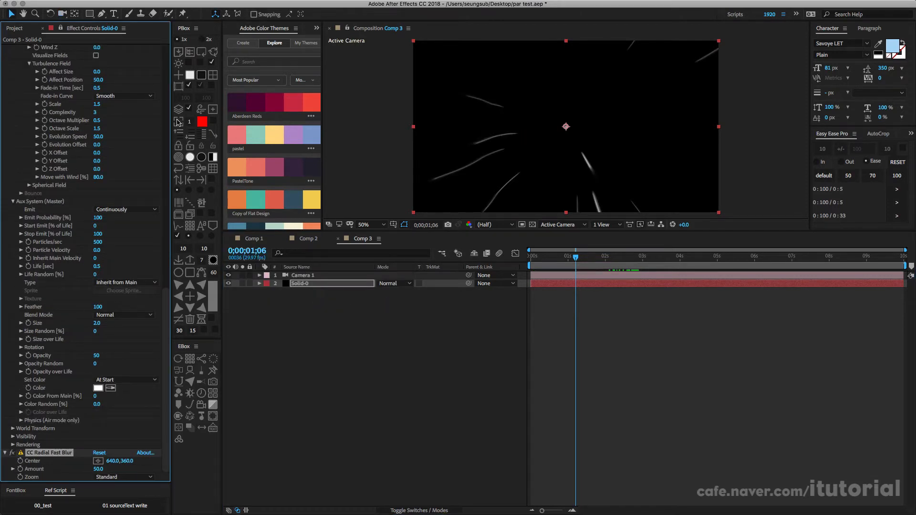
Step: Try the Brightest zoom mode on CC Radial Fast Blur, then restore Standard and set the Amount to 70
scroll(92, 124, up, 20)
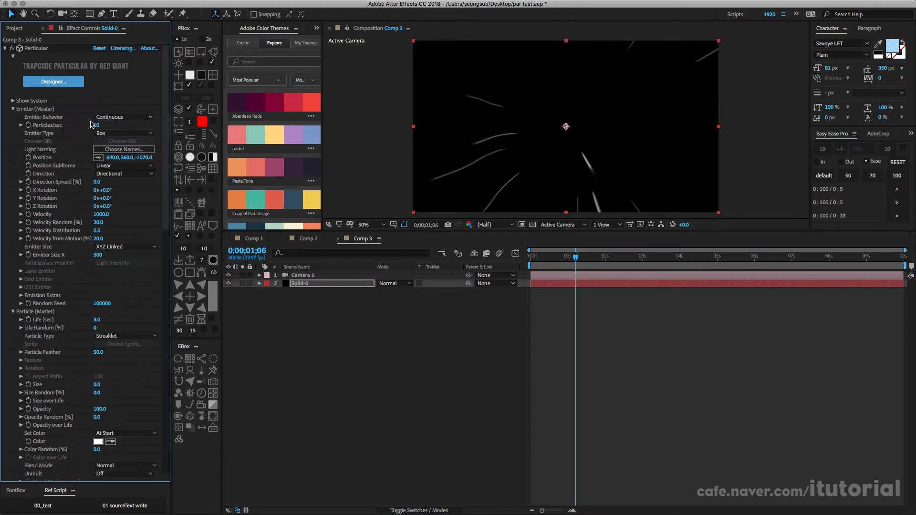
click(5, 48)
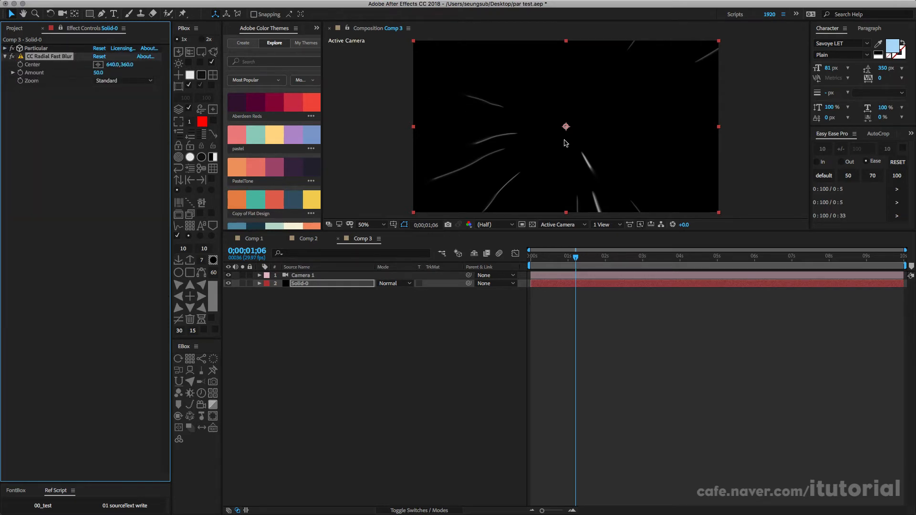
click(123, 82)
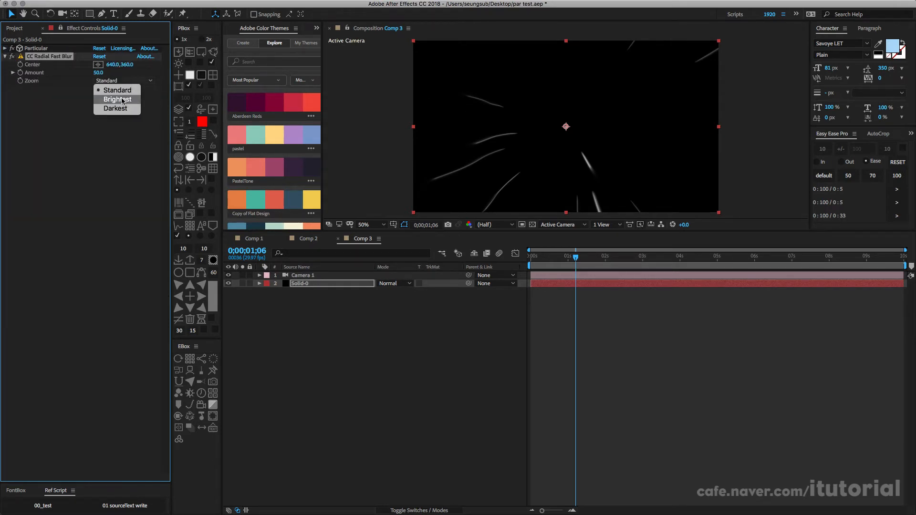
click(122, 100)
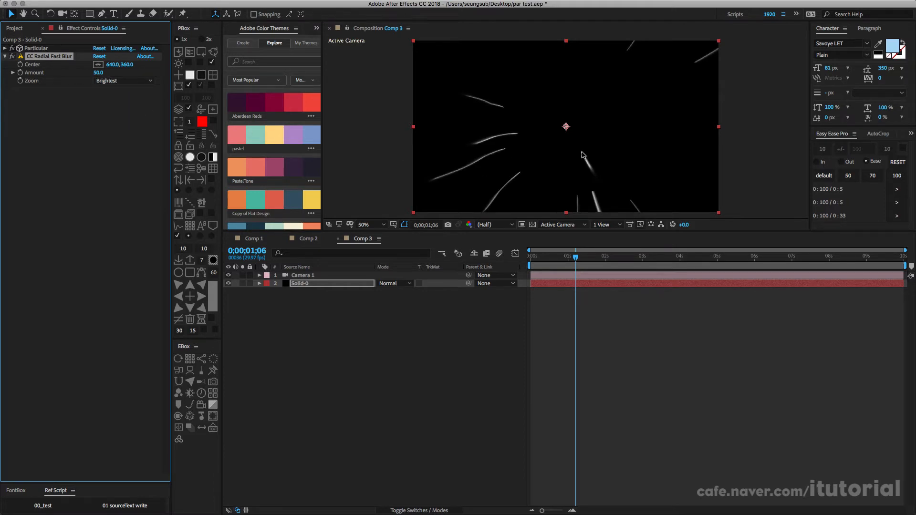
click(123, 82)
click(121, 89)
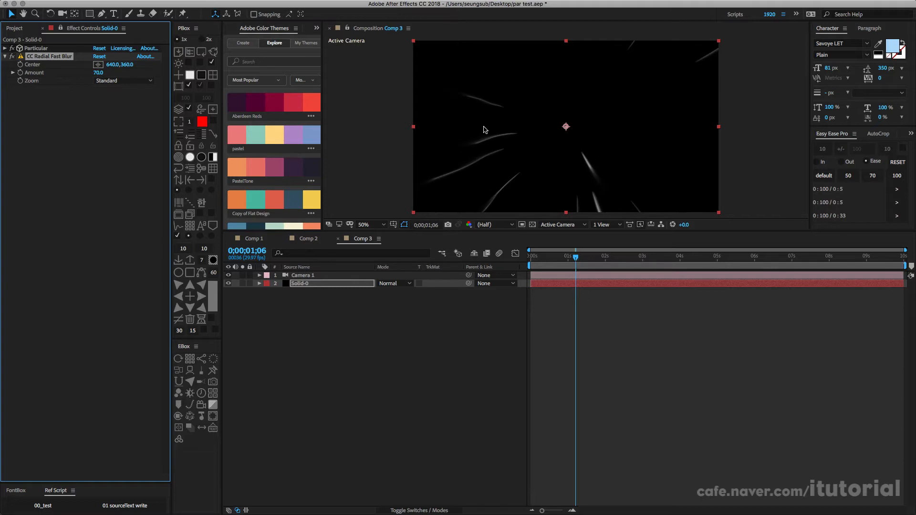
Step: Move the CC Radial Fast Blur center to 632, 378 and preview the blurred streaks up to 0;00;01;23
mouse_move(565, 127)
mouse_down()
mouse_move(564, 141)
mouse_move(548, 147)
mouse_move(538, 130)
mouse_move(565, 131)
mouse_up()
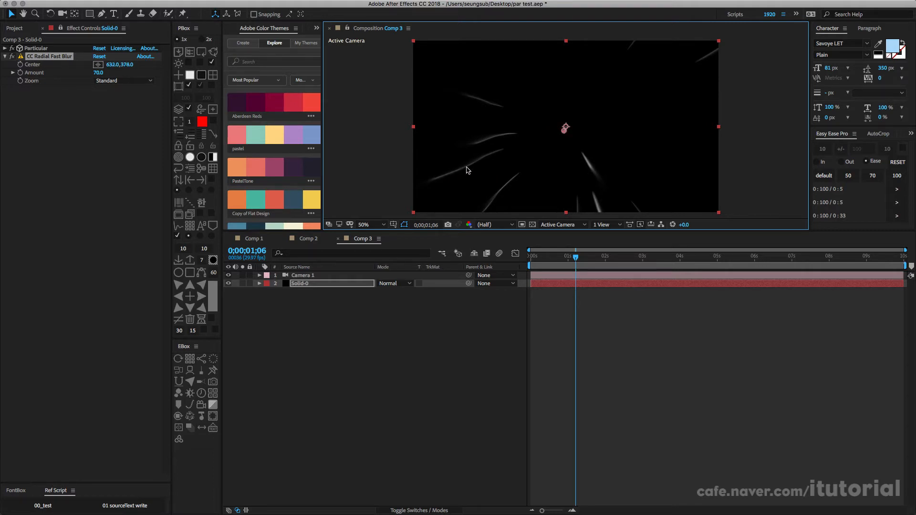
drag(546, 257, 596, 260)
key(space)
key(space)
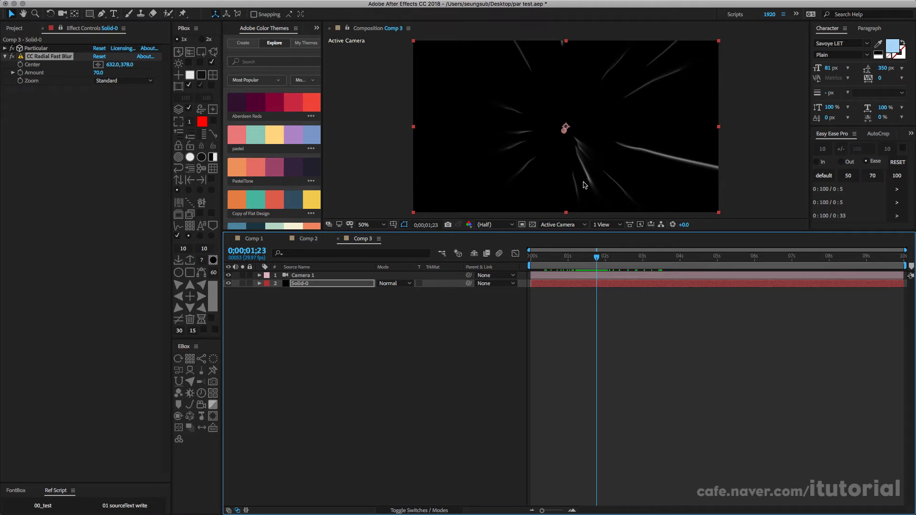
Step: Review the Particular settings on Solid-0, then collapse the Emitter and Particle groups to show Physics and Aux System
click(33, 49)
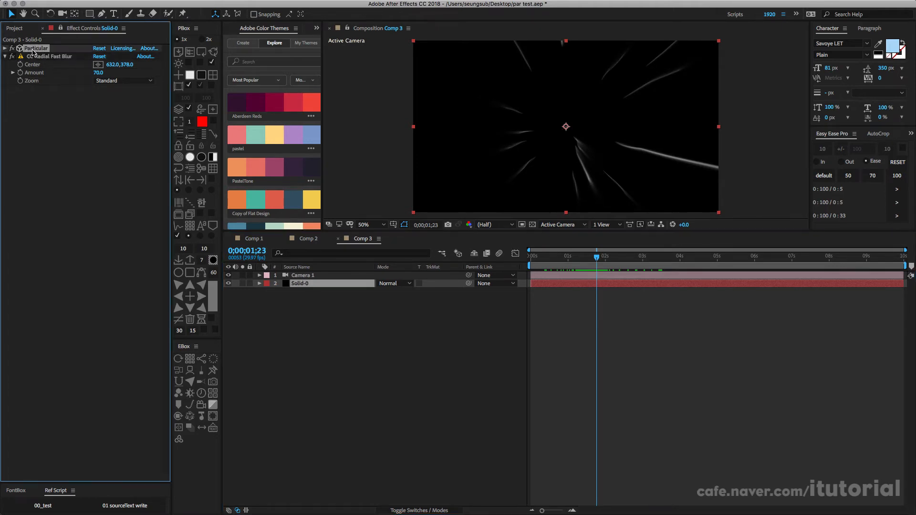
click(5, 49)
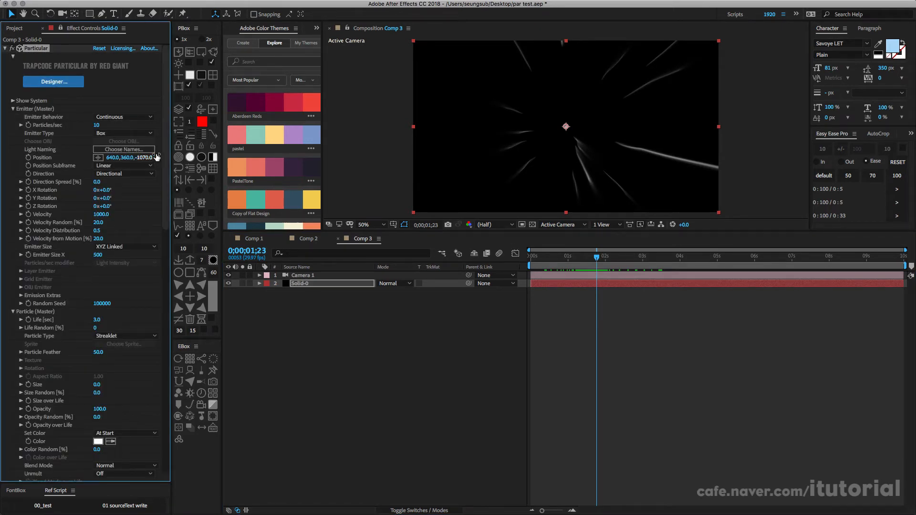
scroll(161, 142, down, 5)
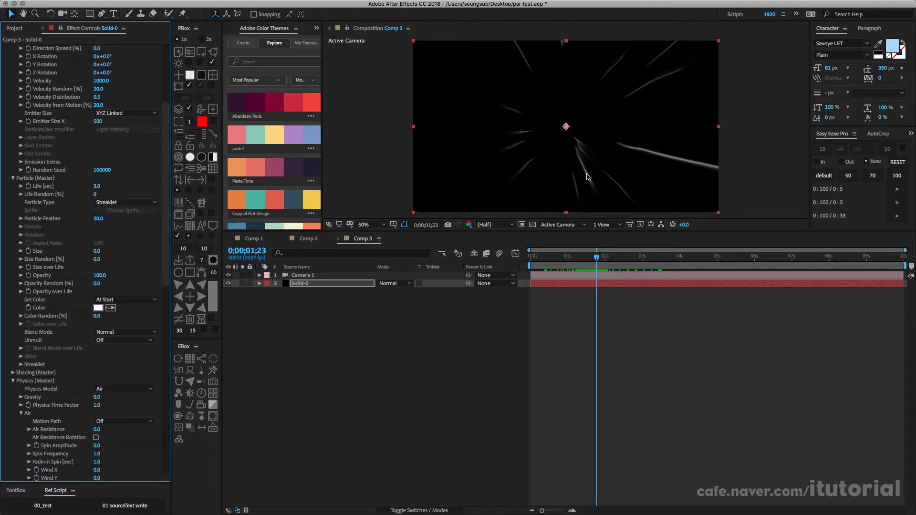
drag(169, 186, 166, 139)
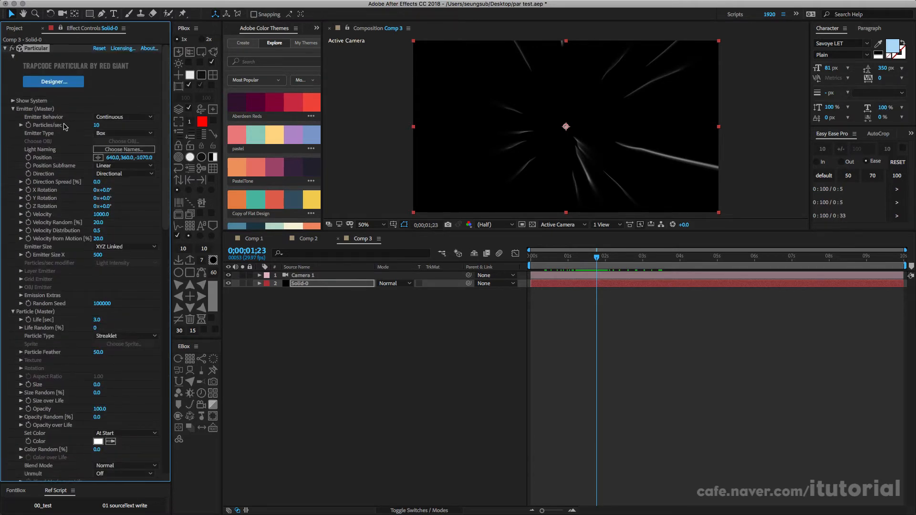
click(13, 109)
click(14, 117)
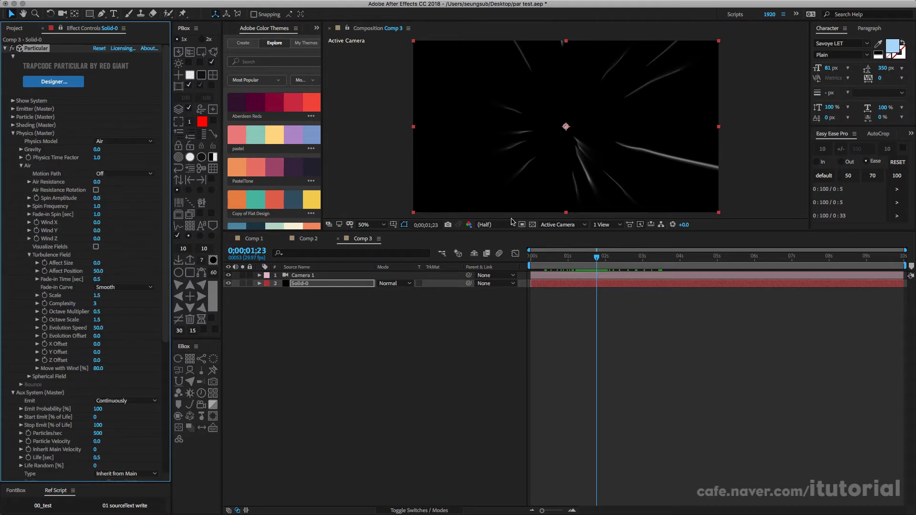
Step: Compare the streaks at 0;00;00;28 in Comp 3 with Comp 2, then return to Comp 3 and collapse Particular
mouse_move(568, 260)
mouse_down()
mouse_move(551, 260)
mouse_move(566, 259)
mouse_up()
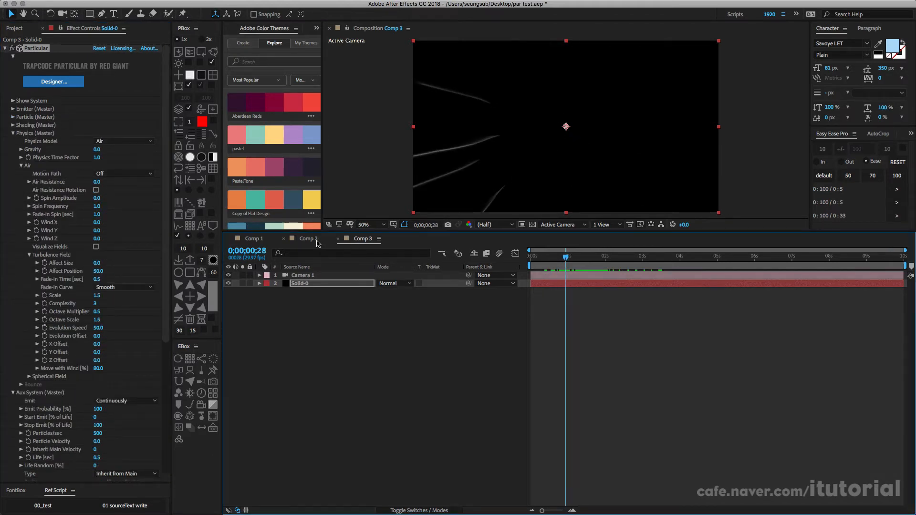
click(317, 241)
mouse_move(559, 262)
mouse_down()
mouse_move(516, 261)
mouse_move(576, 261)
mouse_move(521, 261)
mouse_move(548, 261)
mouse_up()
click(369, 238)
click(5, 48)
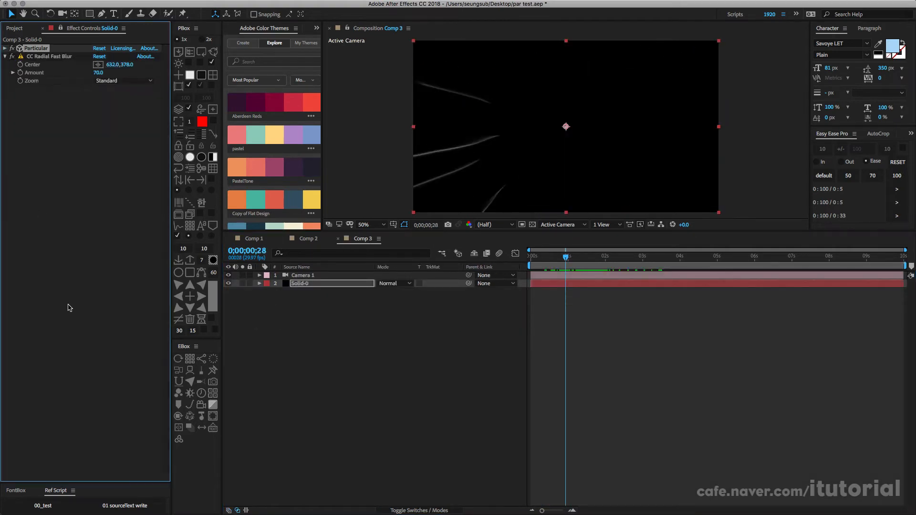
Step: Create a new composition with the HDV/HDTV 720 29.97 preset and a duration of 10 seconds
click(70, 308)
click(19, 29)
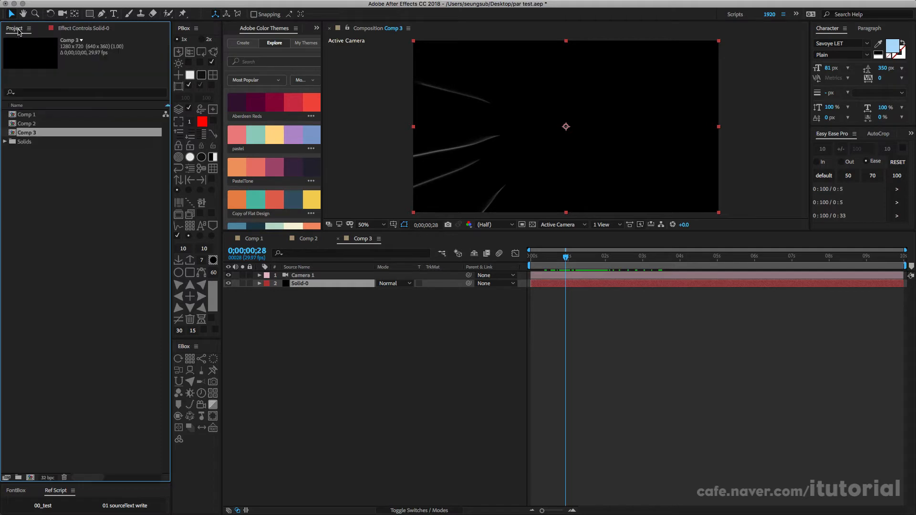
click(29, 477)
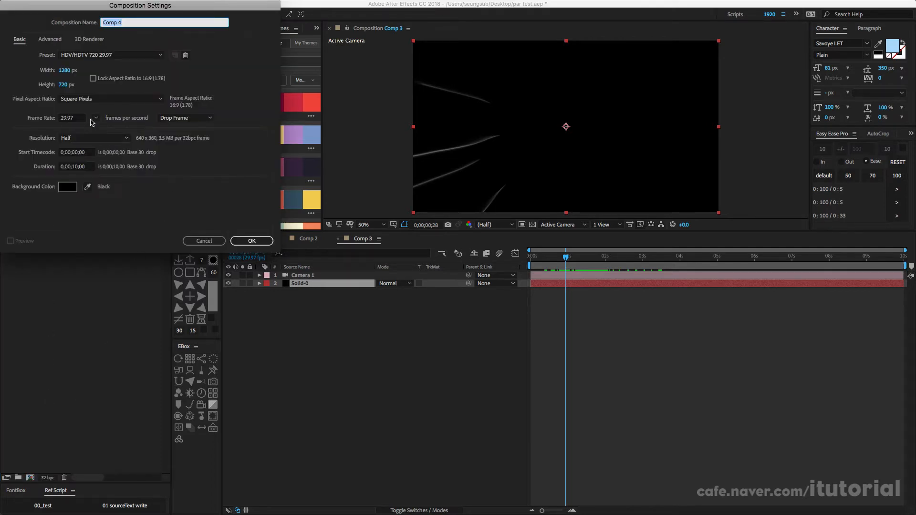
click(251, 241)
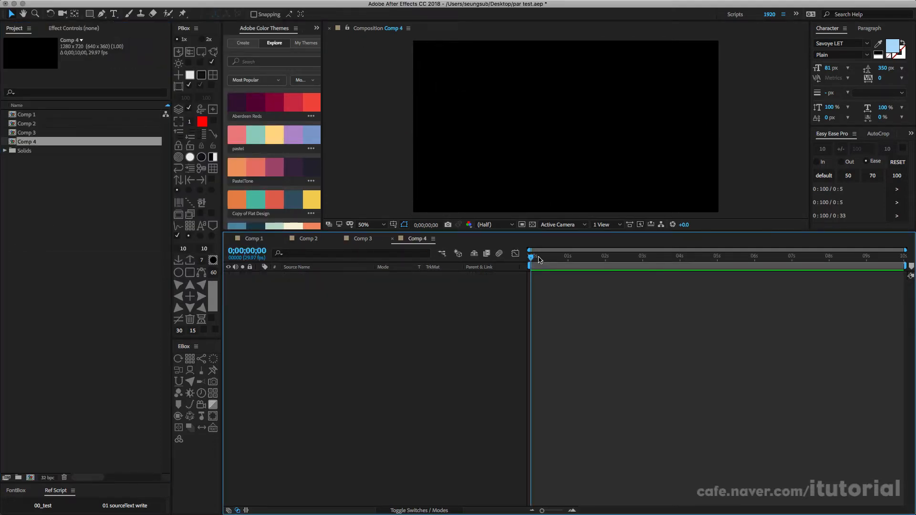
Step: Add a black solid to Comp 4 and apply the Particular effect to it
click(202, 76)
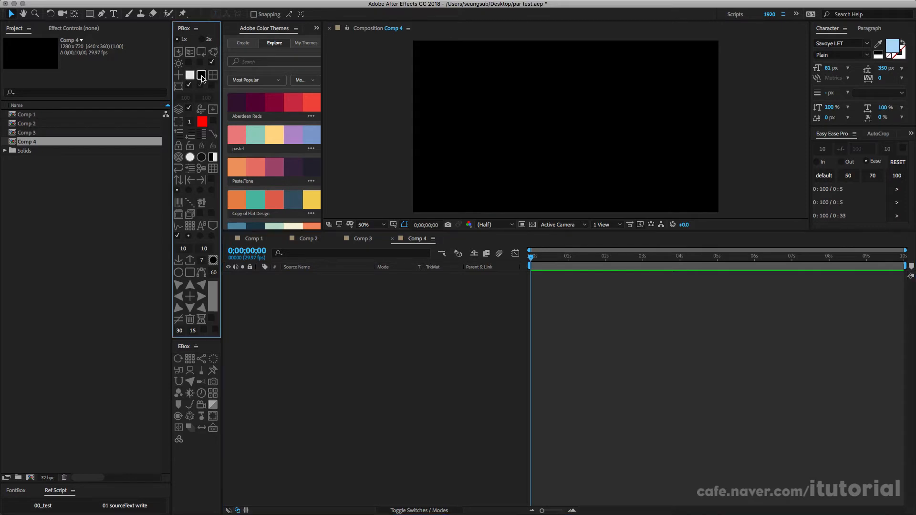
click(339, 286)
click(313, 276)
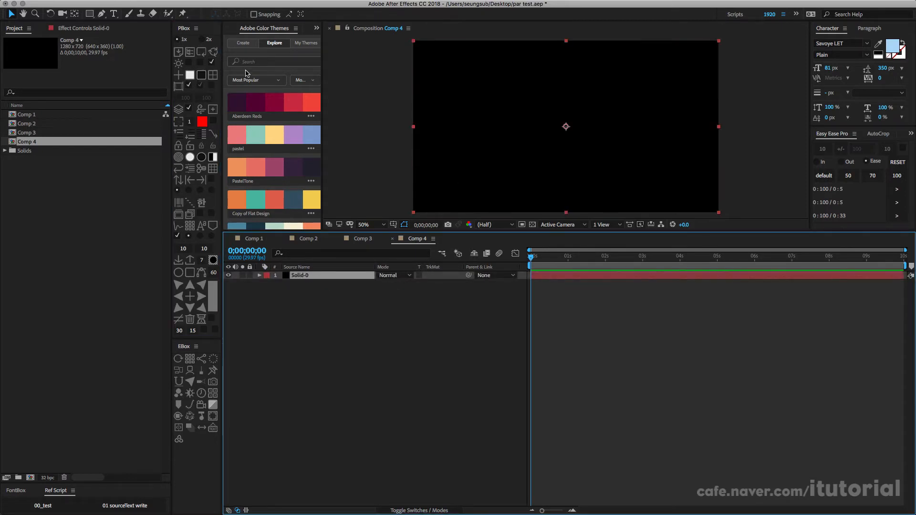
key(ctrl+space)
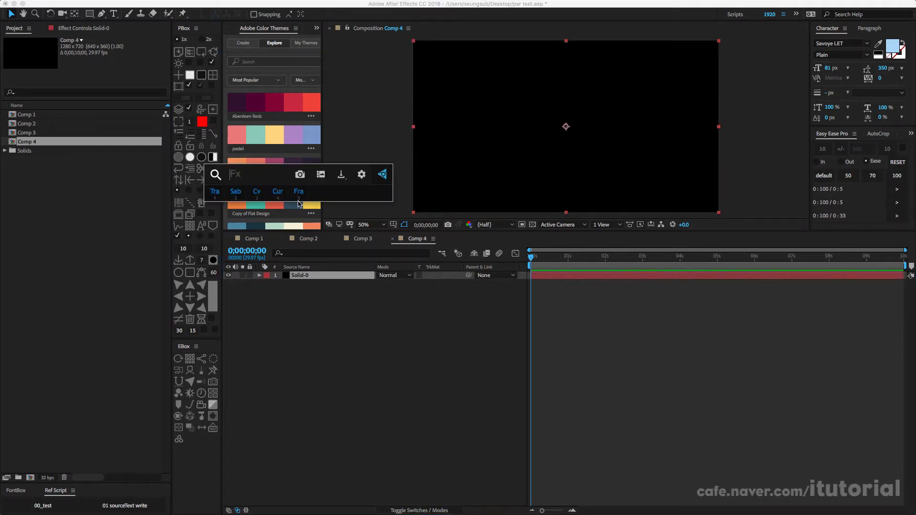
text(par)
key(Return)
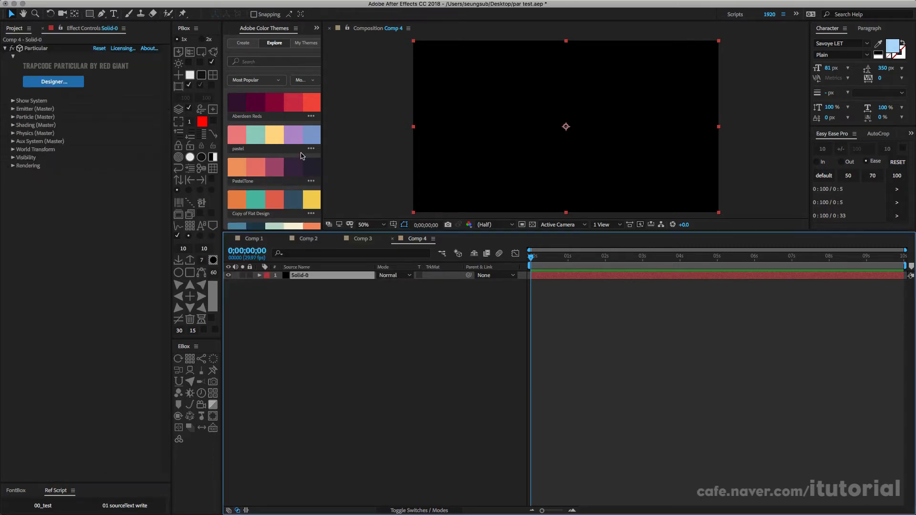
Step: Preview the default Particular emission in Comp 4 and scrub through its first second
key(space)
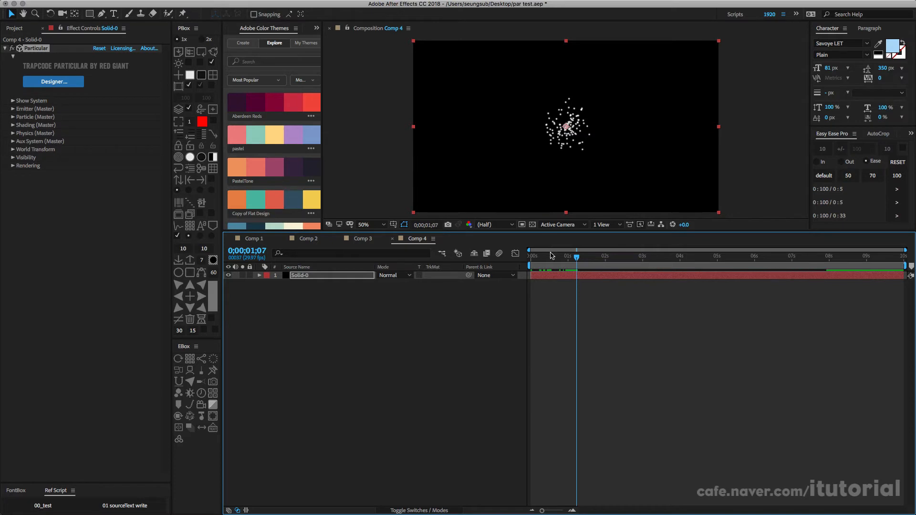
click(533, 257)
drag(528, 259, 567, 258)
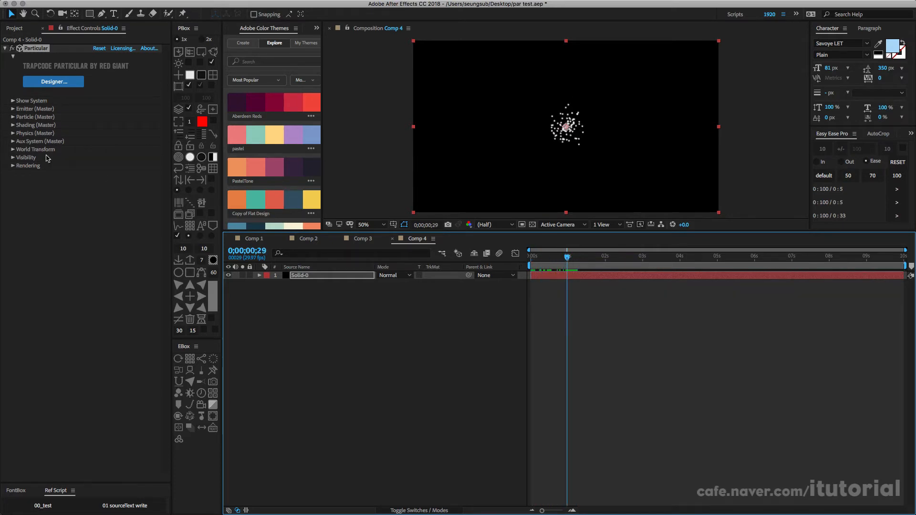
Step: Set Particular's Emitter Behavior to Explode and scrub through the burst up to 0;00;01;06
click(13, 109)
click(152, 117)
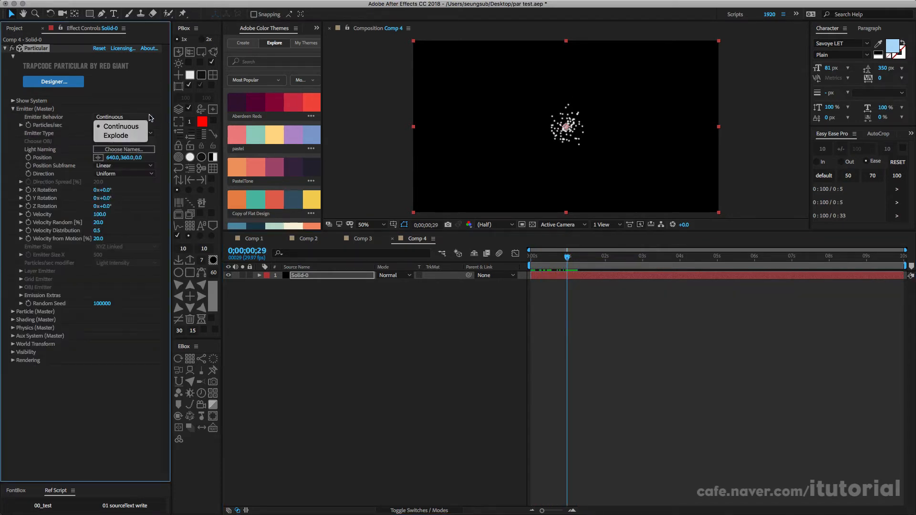
click(117, 136)
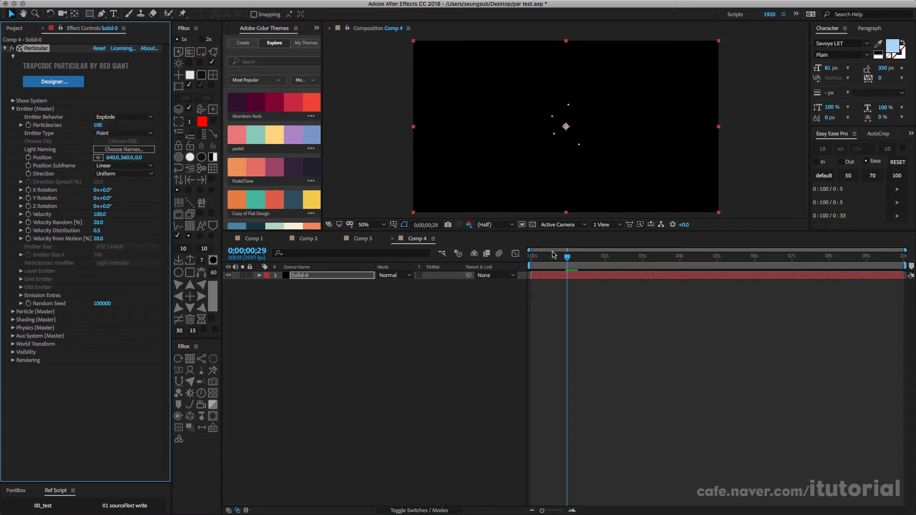
drag(547, 258, 575, 258)
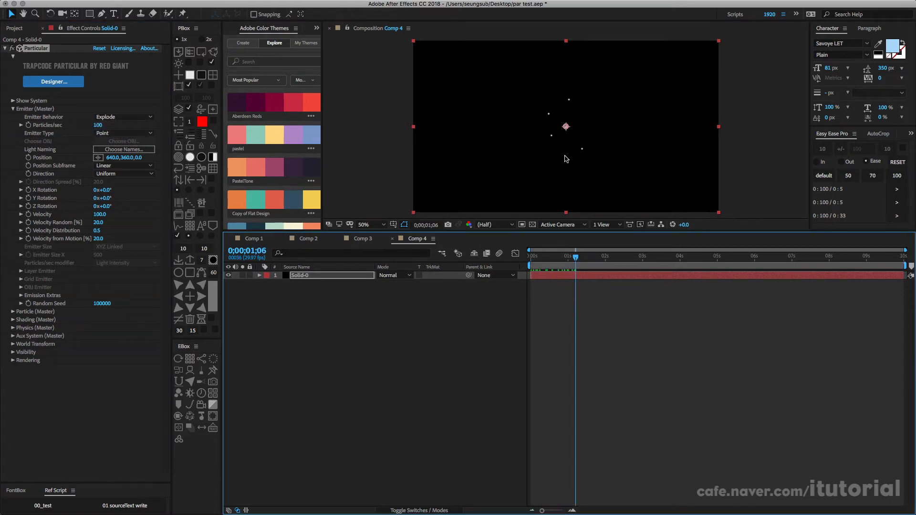
Step: Raise the emitter's Particles/sec to 10000 and scrub through the first second to check the burst density
click(99, 125)
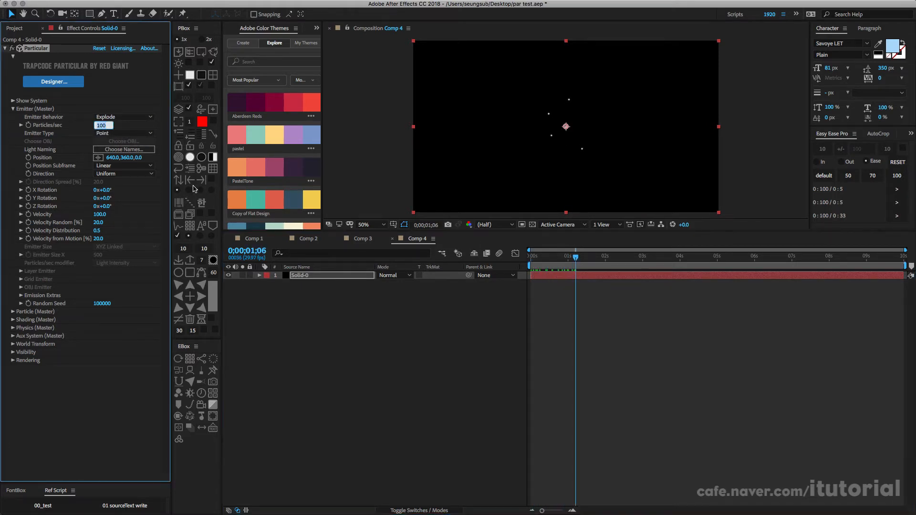
text(1000)
key(Return)
click(110, 125)
click(111, 124)
key(Return)
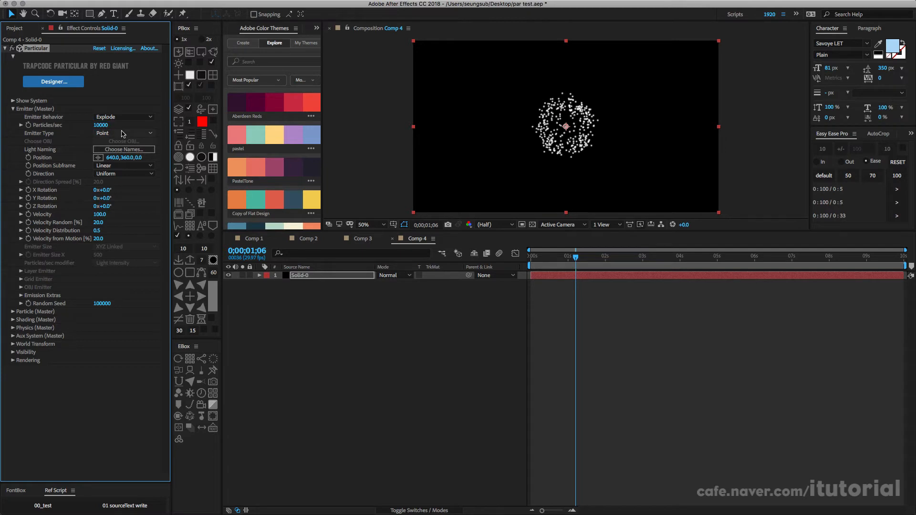
click(532, 257)
drag(533, 258, 568, 260)
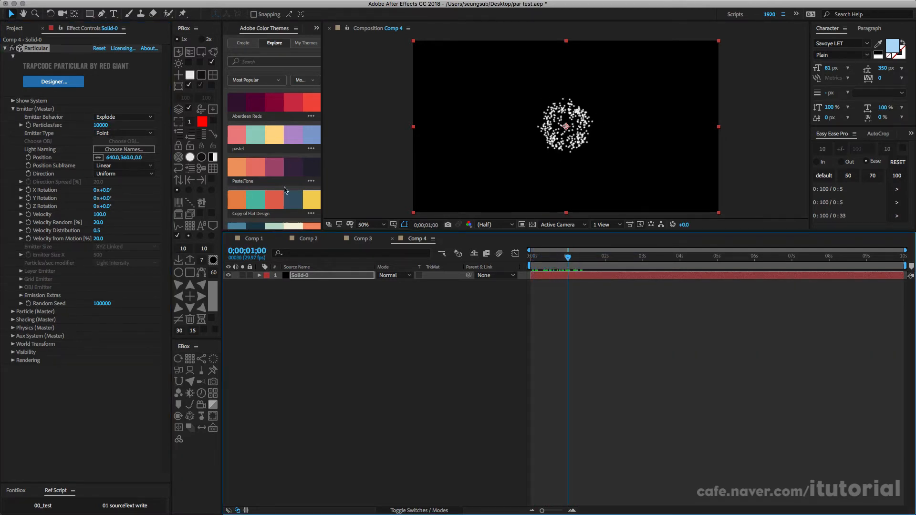
Step: Set the emitter's Velocity to 3500, preview the burst from the start, and park the time at 0;00;00;08
click(99, 214)
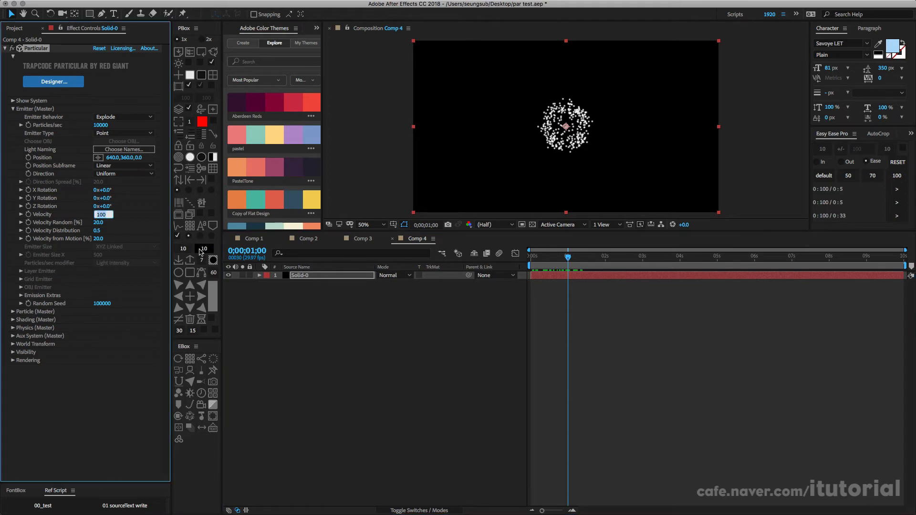
text(3)
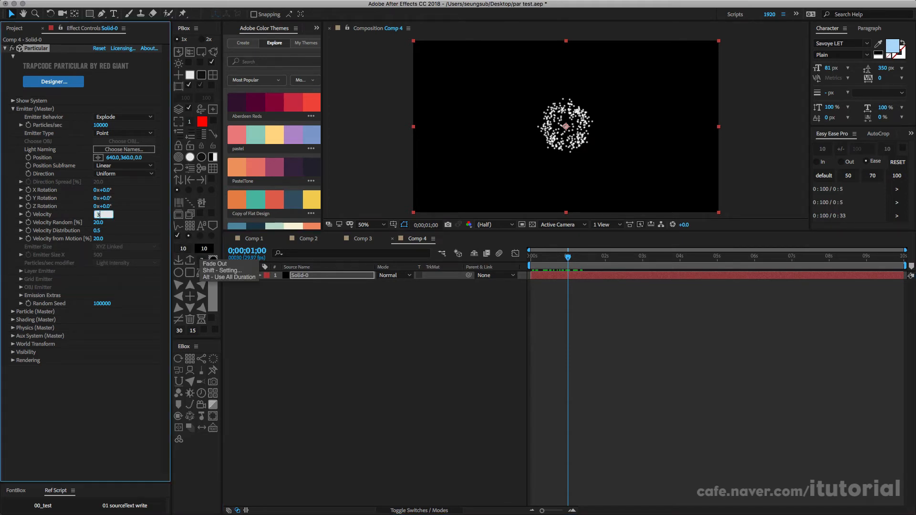
text(500)
key(Return)
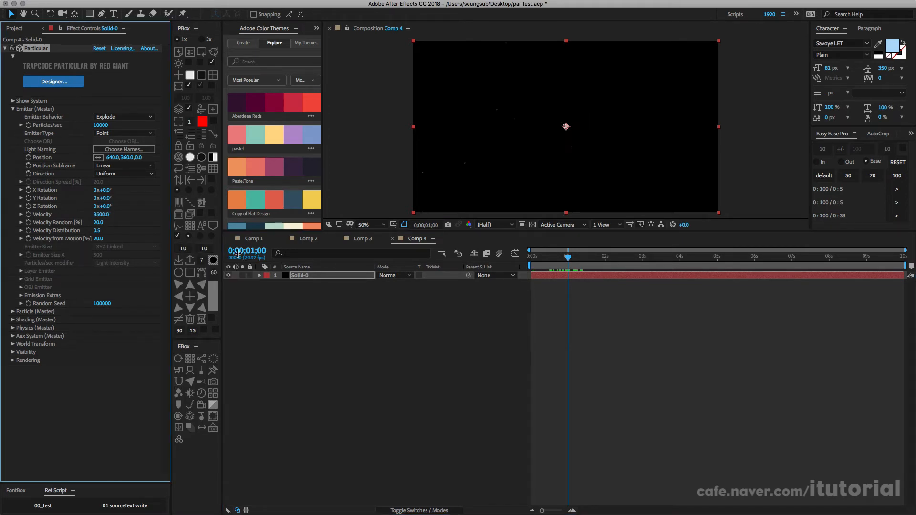
click(554, 258)
drag(552, 259, 487, 263)
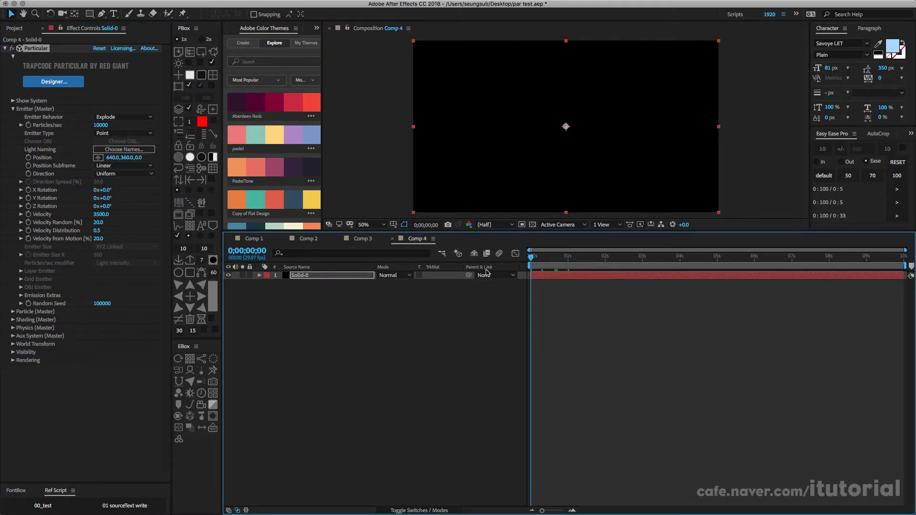
key(space)
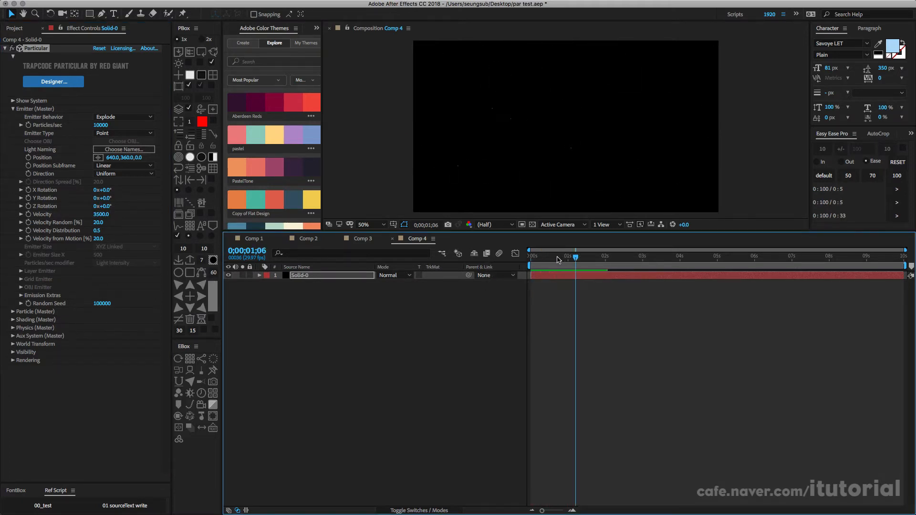
mouse_move(557, 259)
mouse_down()
mouse_move(528, 260)
mouse_move(540, 260)
mouse_up()
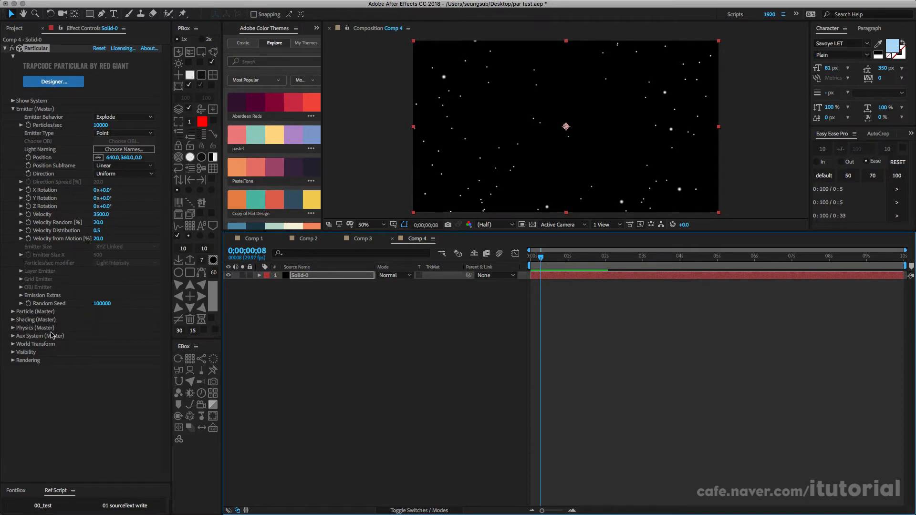
Step: Set Particular's Air Resistance to 8 in the Air physics, preview the burst from the start, and park the time at 0;00;00;08
click(13, 328)
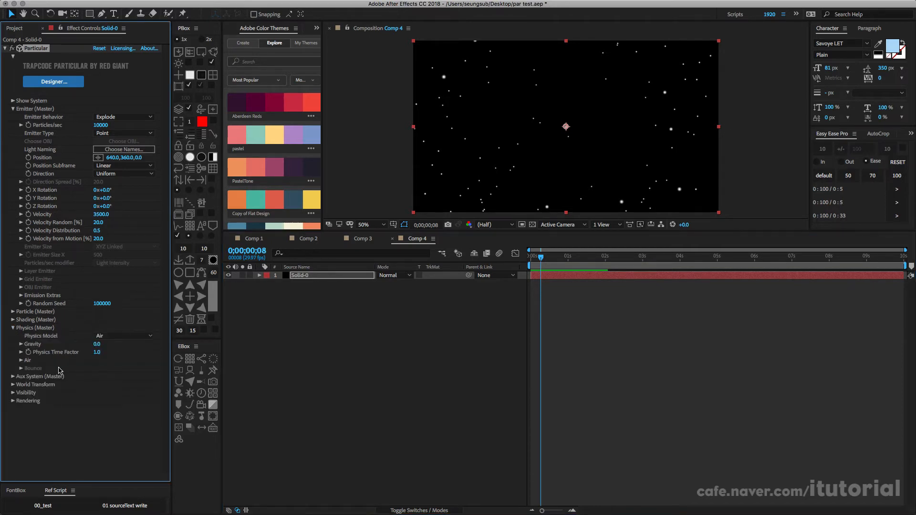
click(20, 361)
scroll(52, 365, down, 1)
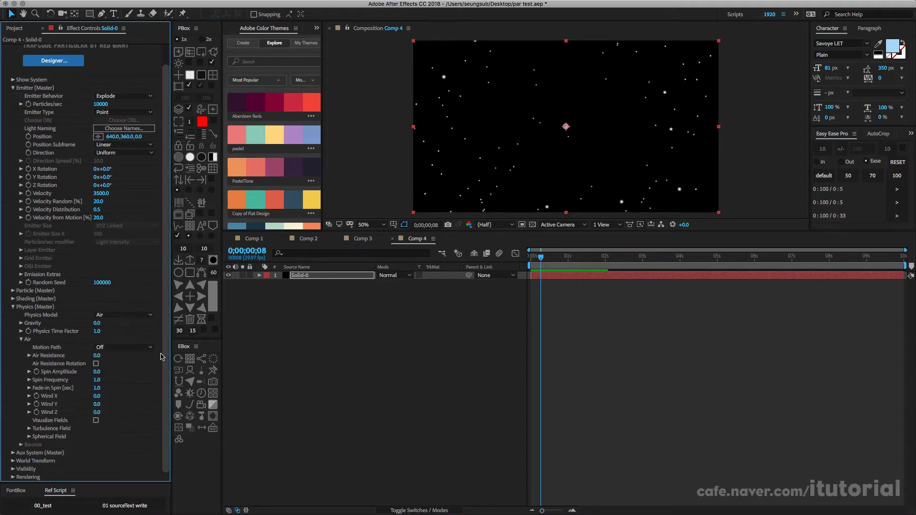
click(97, 355)
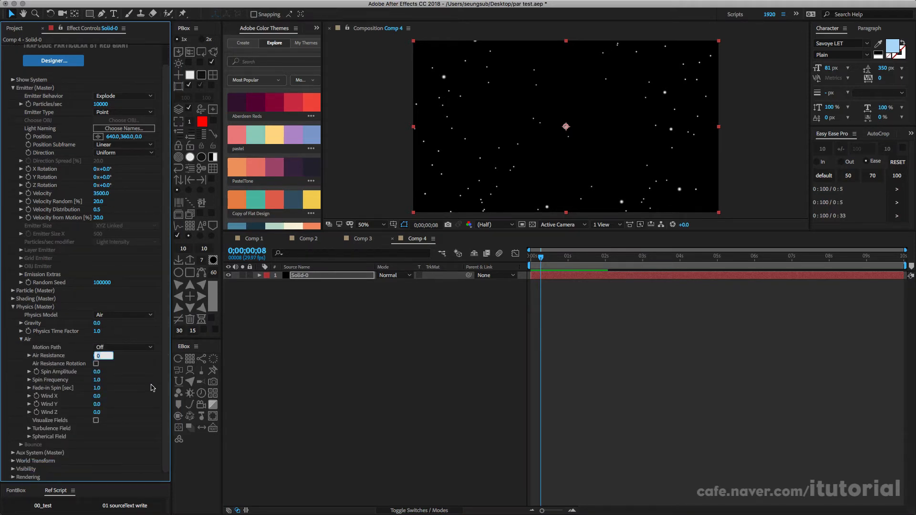
key(Return)
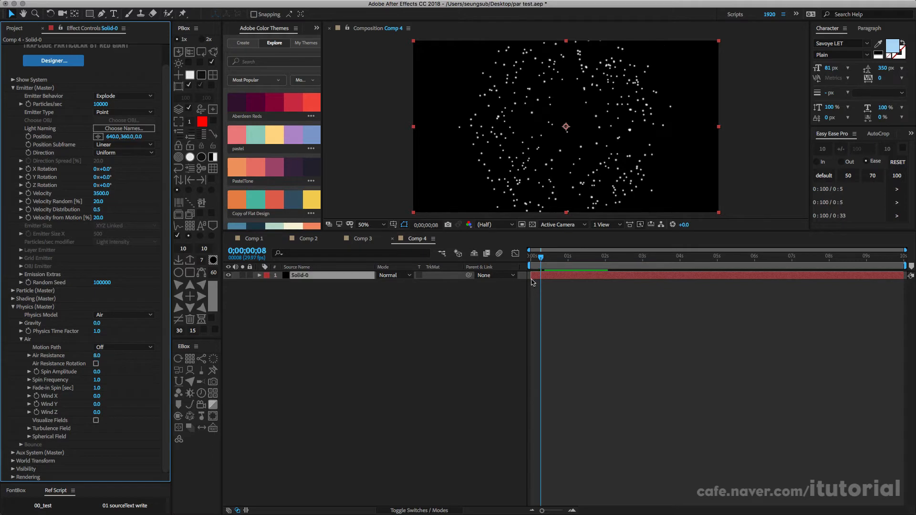
drag(540, 258, 477, 311)
key(space)
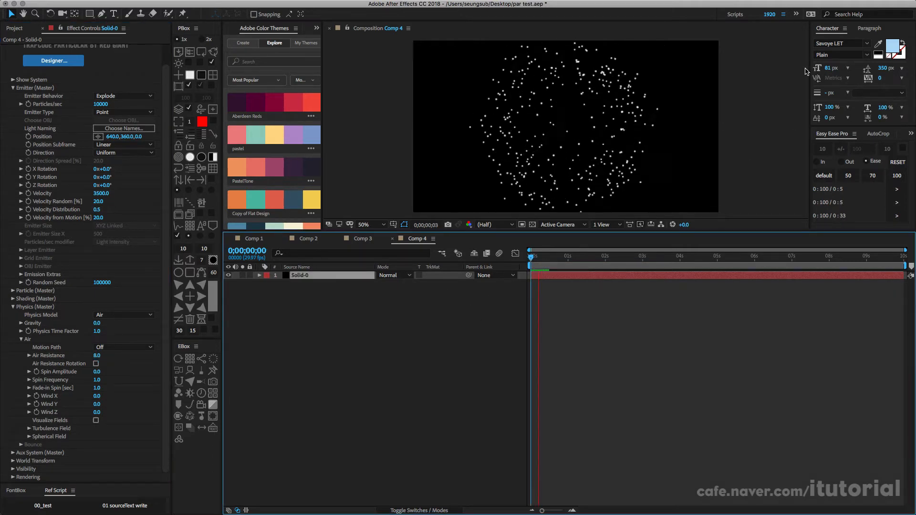
click(542, 262)
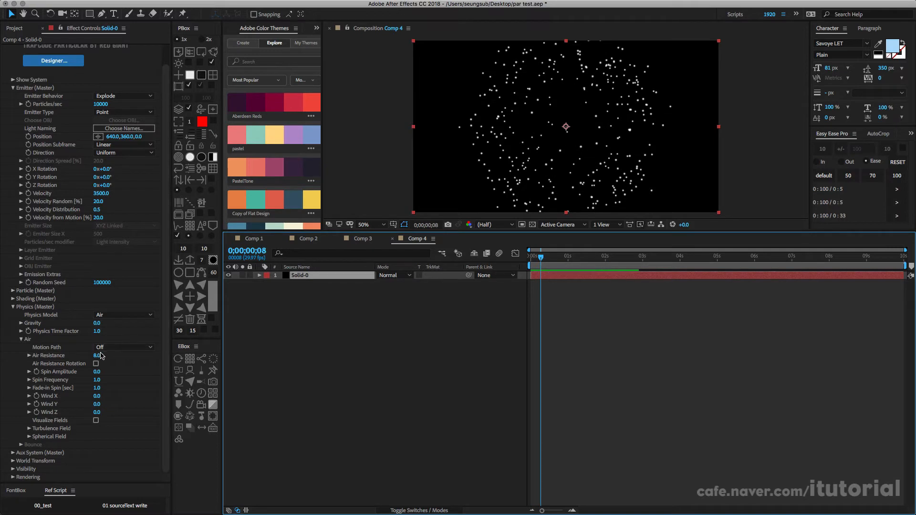
Step: Set Air Resistance to 5, preview the burst from the first frame, and scrub on to 0;00;01;01
click(101, 355)
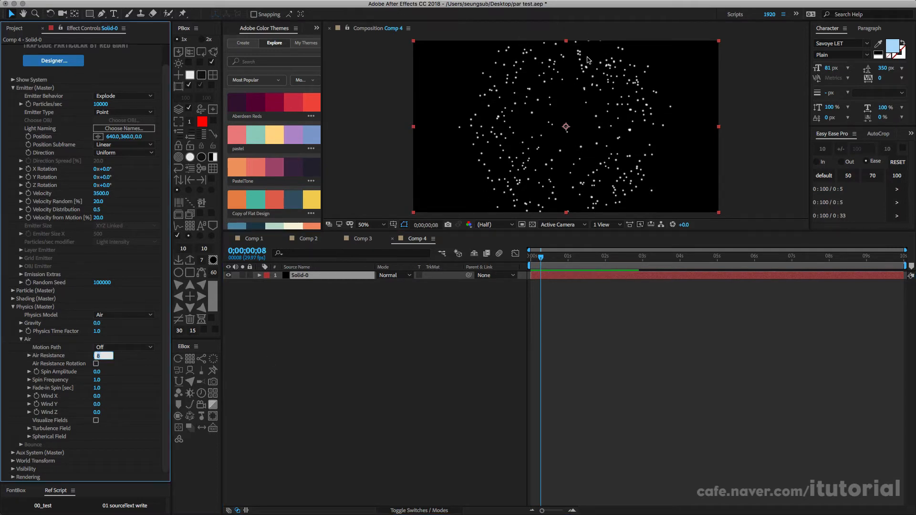
text(5)
click(540, 258)
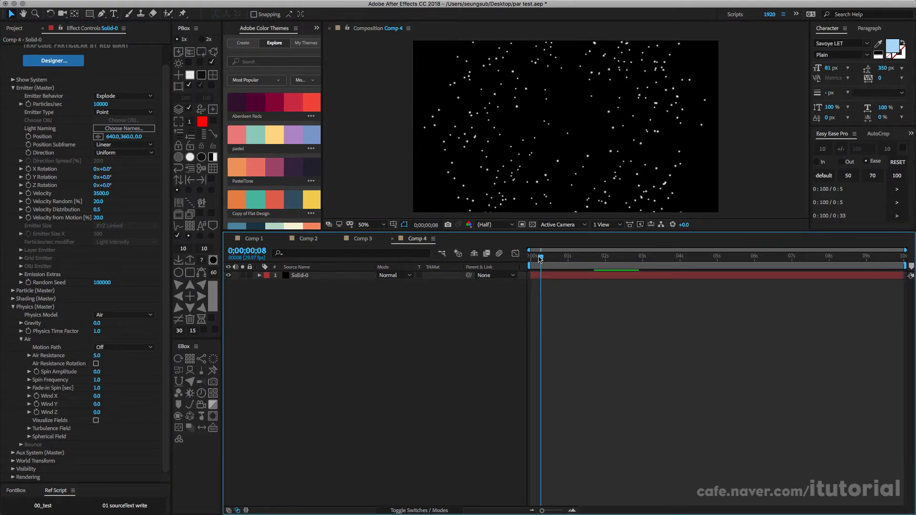
drag(539, 258, 531, 258)
key(space)
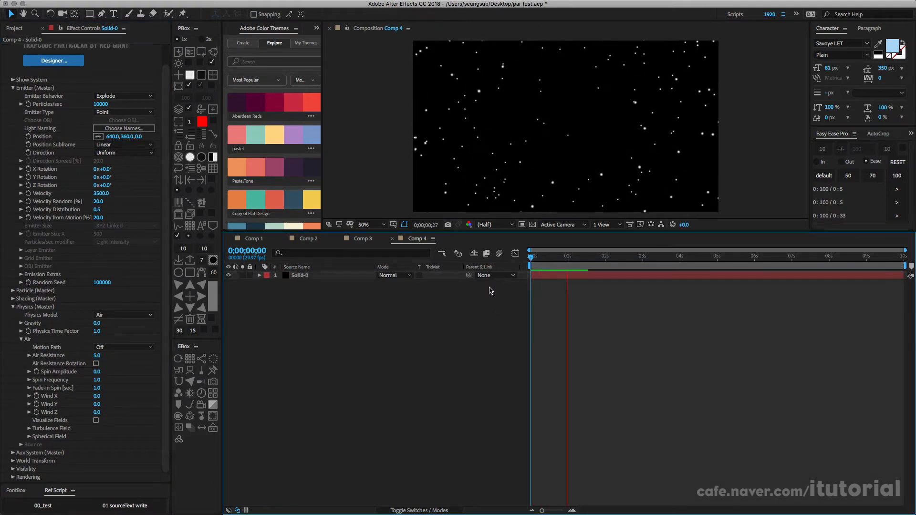
key(space)
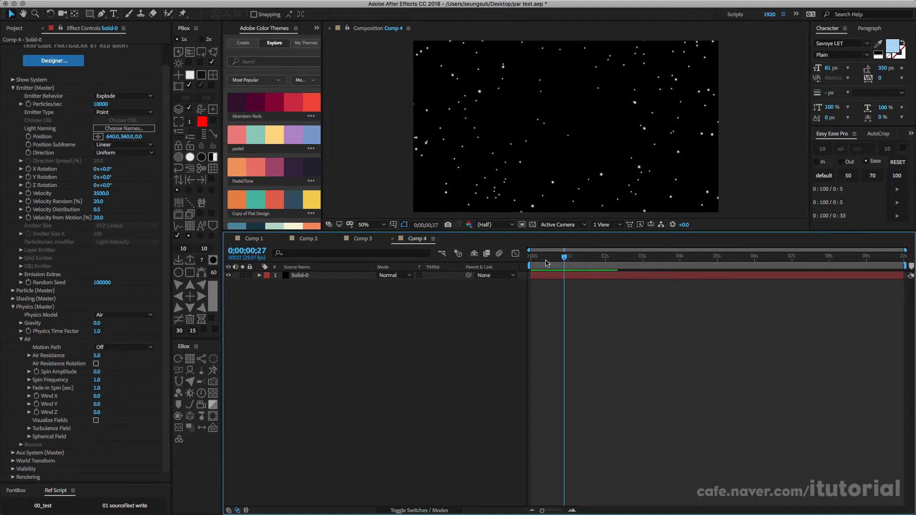
drag(546, 263, 570, 262)
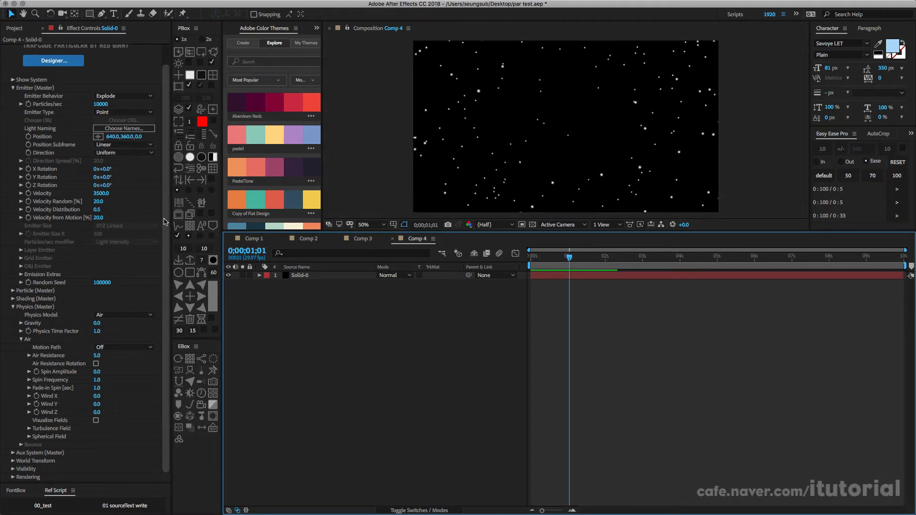
Step: Set the particles' Color Random to 100 and scrub back to 0;00;00;16 to check the coloured burst
click(12, 307)
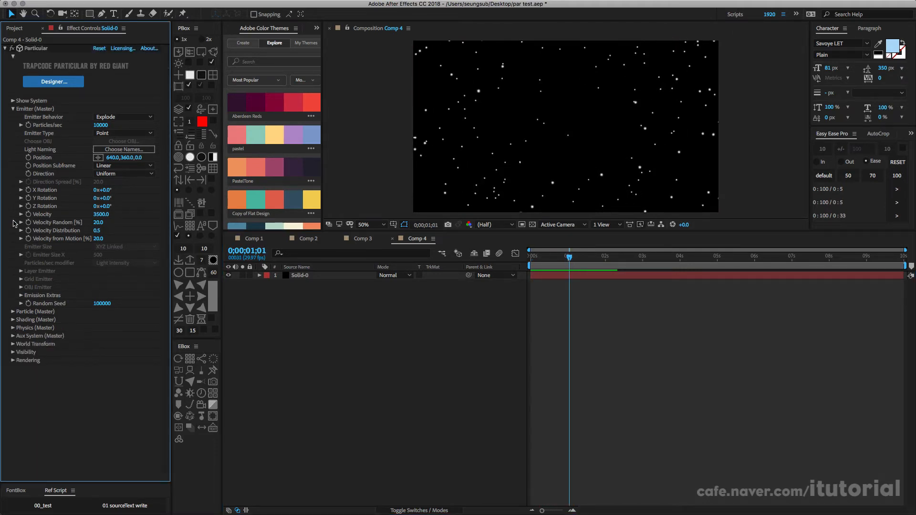
click(12, 311)
scroll(161, 246, down, 5)
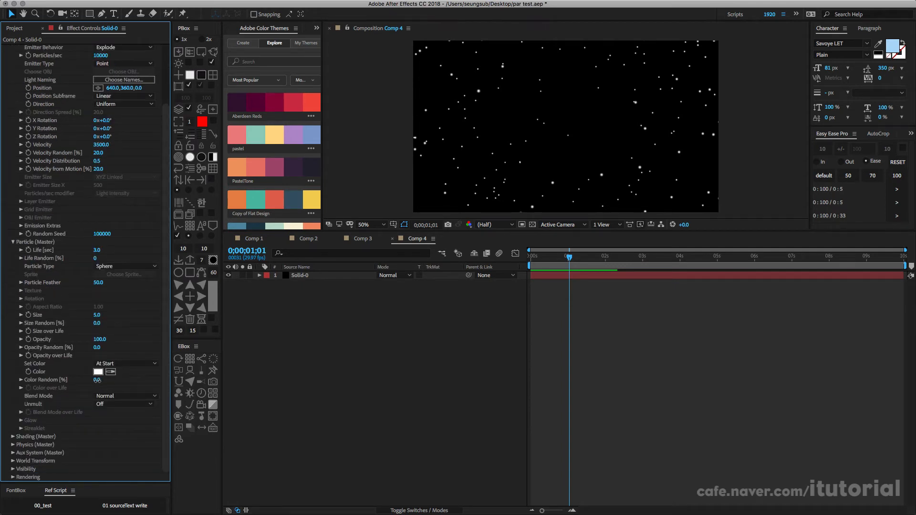
drag(97, 380, 257, 379)
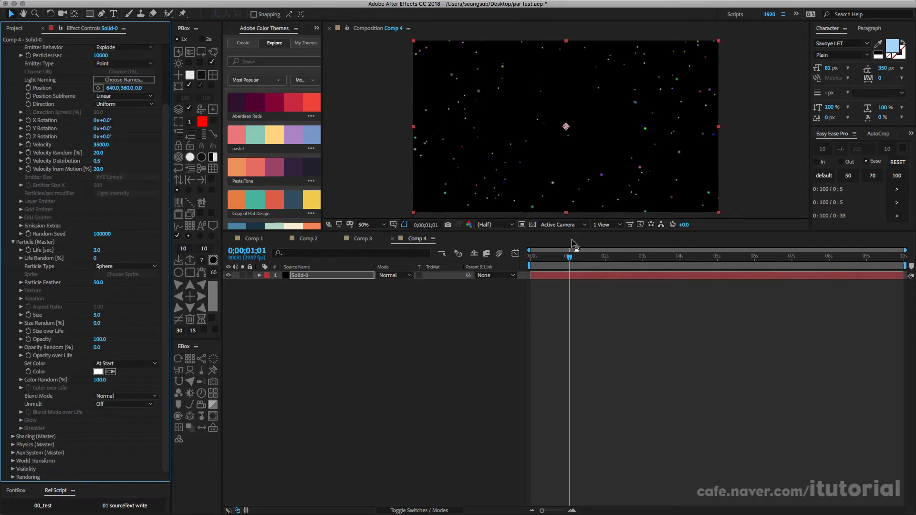
mouse_move(568, 258)
mouse_down()
mouse_move(523, 262)
mouse_move(551, 260)
mouse_up()
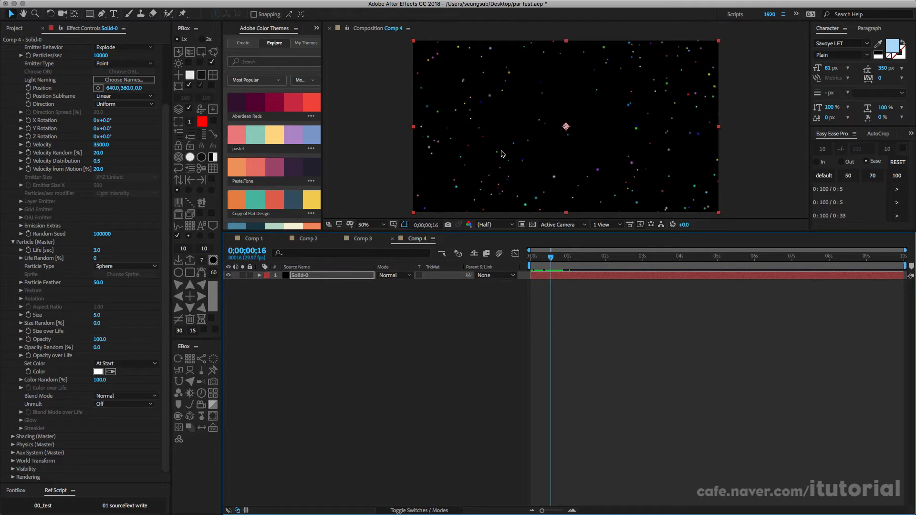
Step: Set Motion Blur to On in Particular's Rendering settings and inspect the streaks at 0;00;00;08 at 100% magnification
click(13, 243)
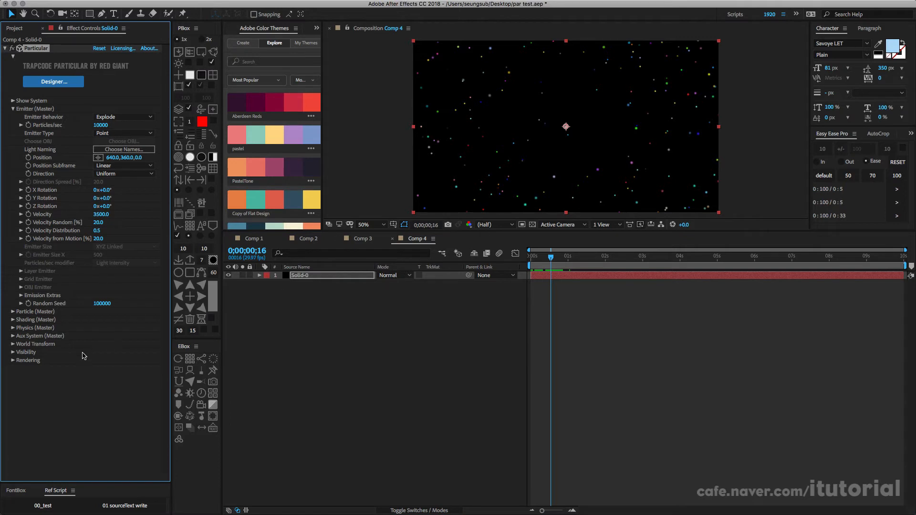
click(13, 361)
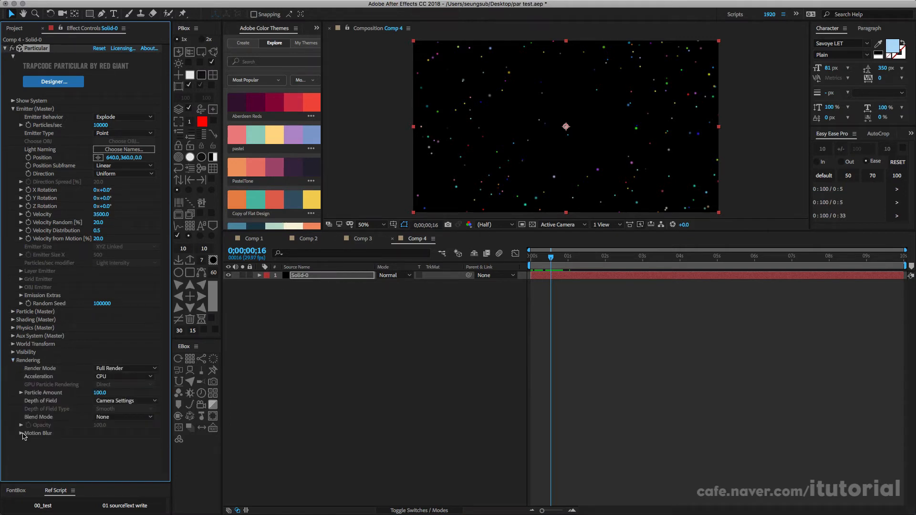
click(21, 433)
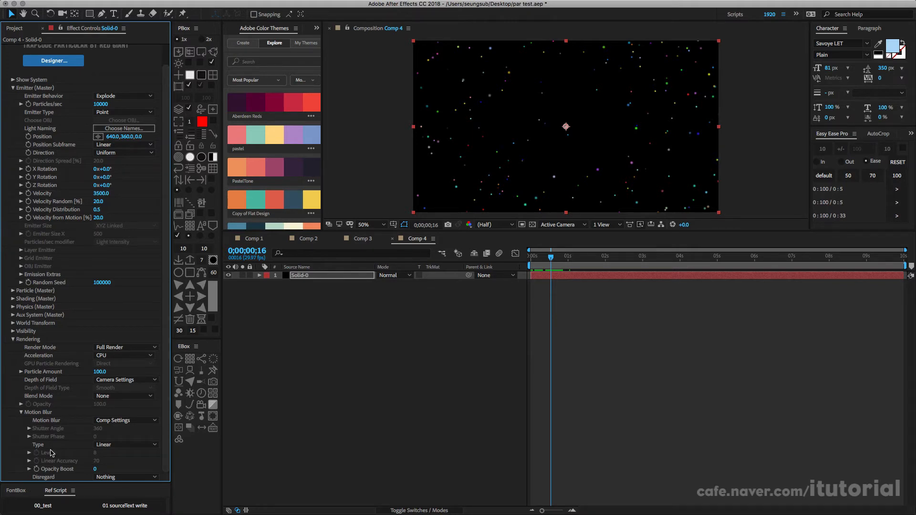
click(127, 420)
click(119, 449)
drag(542, 256, 541, 257)
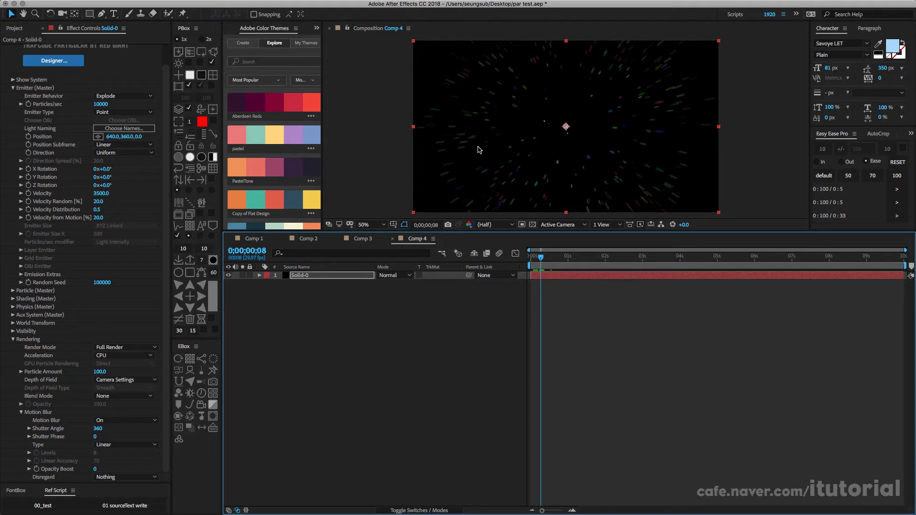
key(period)
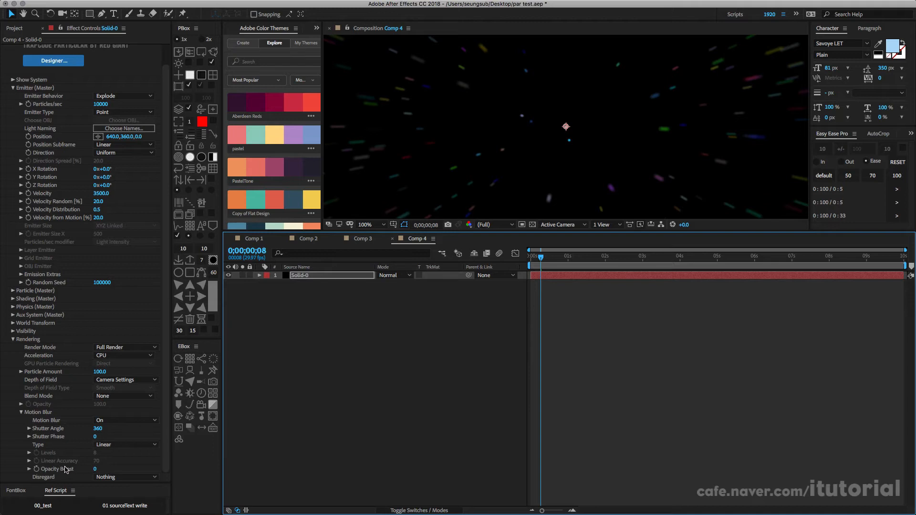
Step: Set the motion blur's Opacity Boost to 15 and check the burst's first frames, stopping at 0;00;00;01
drag(95, 469, 103, 471)
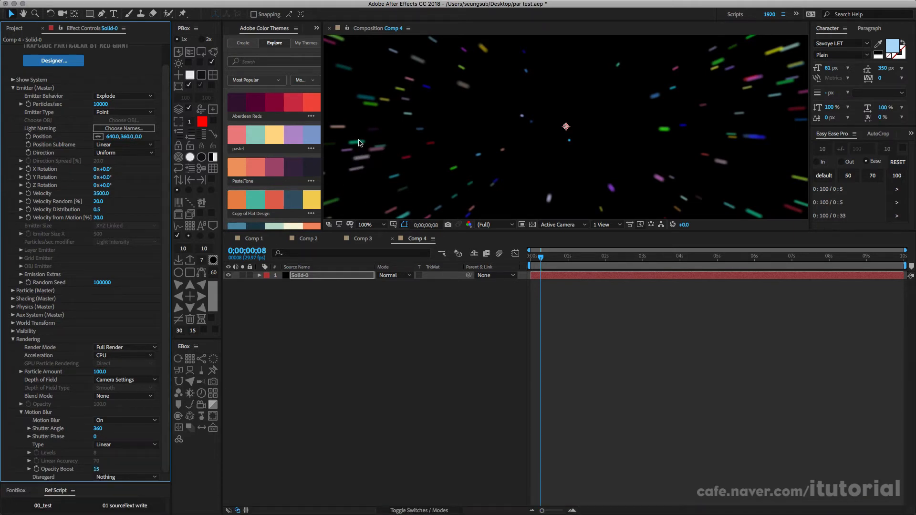
key(comma)
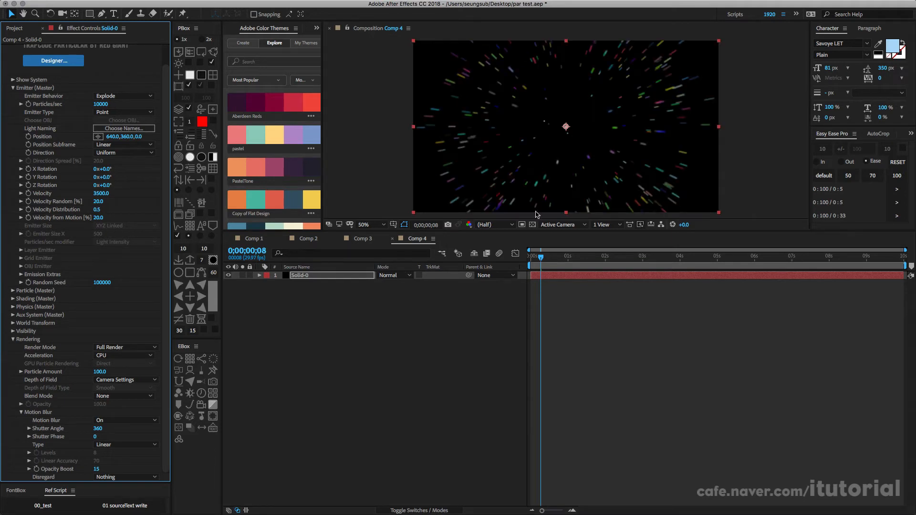
mouse_move(540, 260)
mouse_down()
mouse_move(530, 260)
mouse_move(549, 260)
mouse_move(531, 260)
mouse_up()
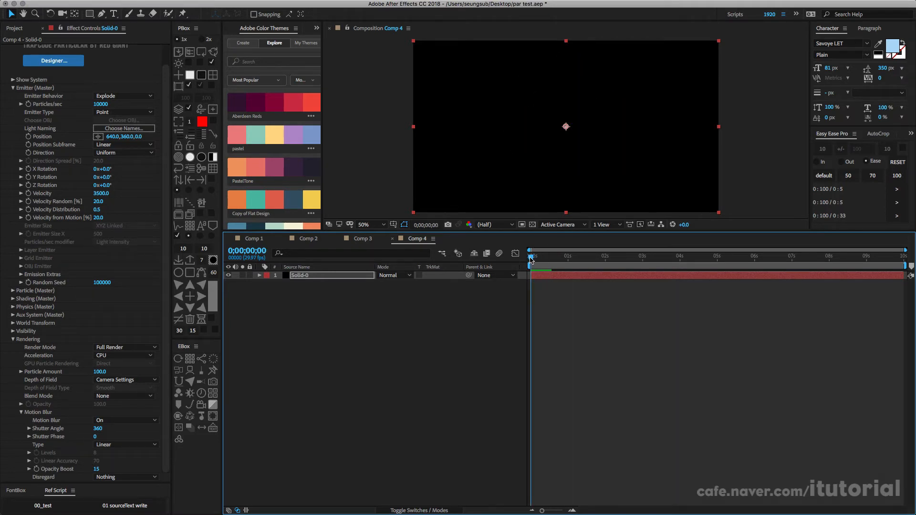
drag(532, 259, 533, 259)
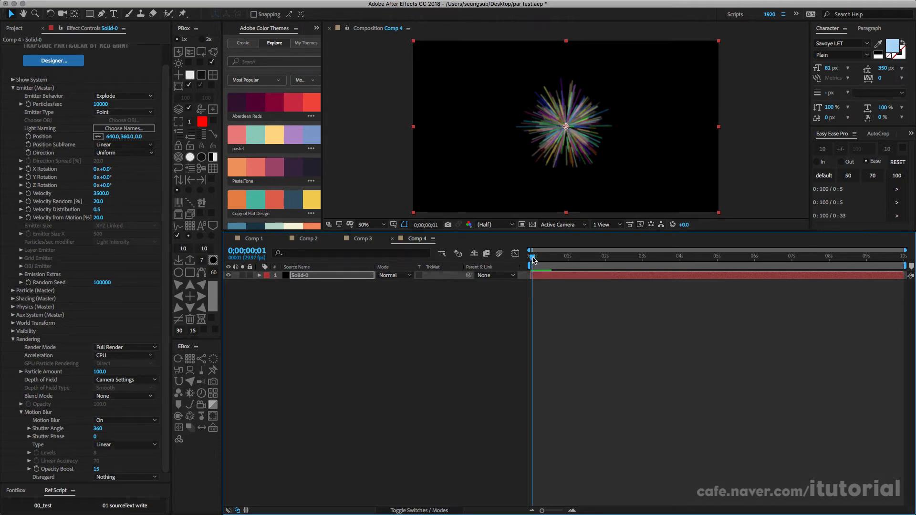
drag(533, 259, 533, 259)
Step: Set the motion blur's Shutter Phase to -360 and scrub through the burst to 0;00;00;27
click(95, 438)
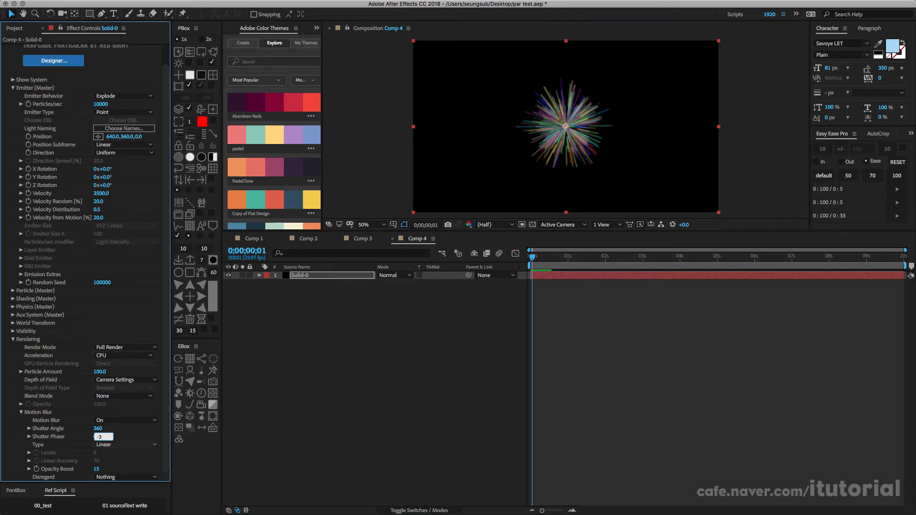
key(Return)
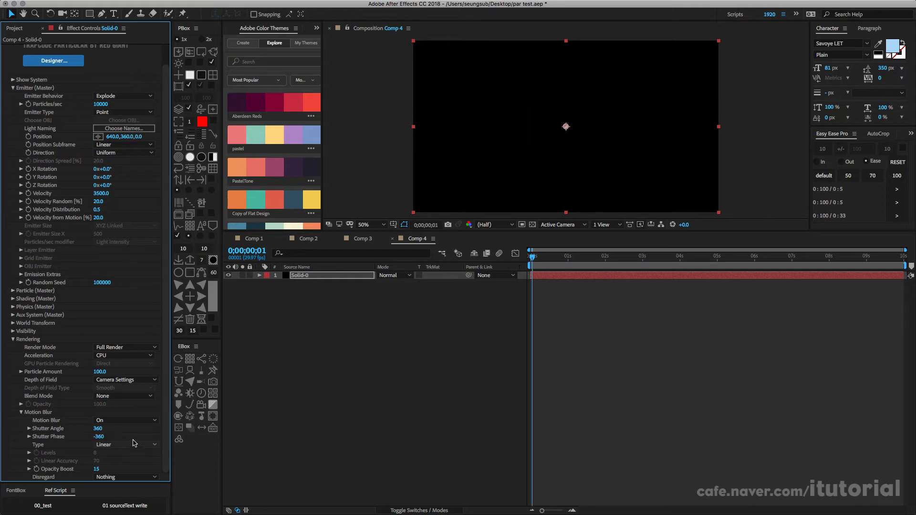
drag(536, 259, 558, 262)
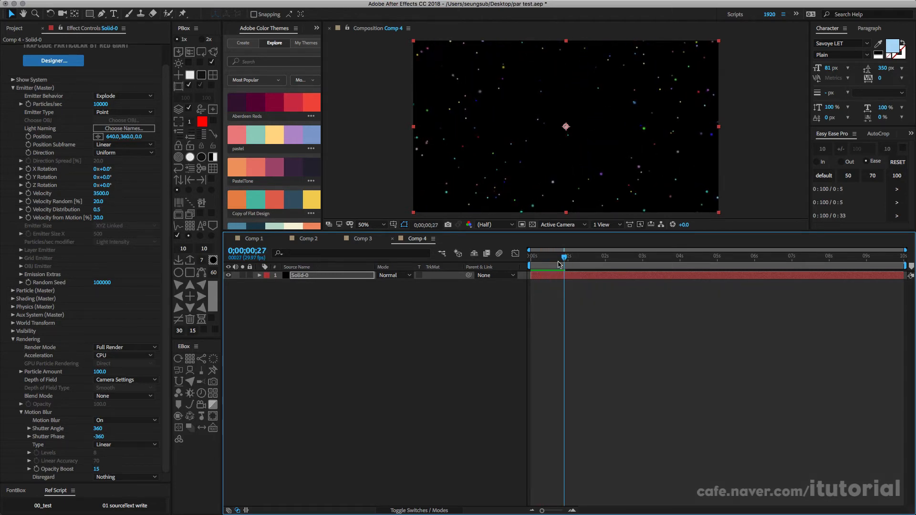
Step: Add a two-node camera named Camera 1 with the 35mm preset to Comp 4
click(379, 327)
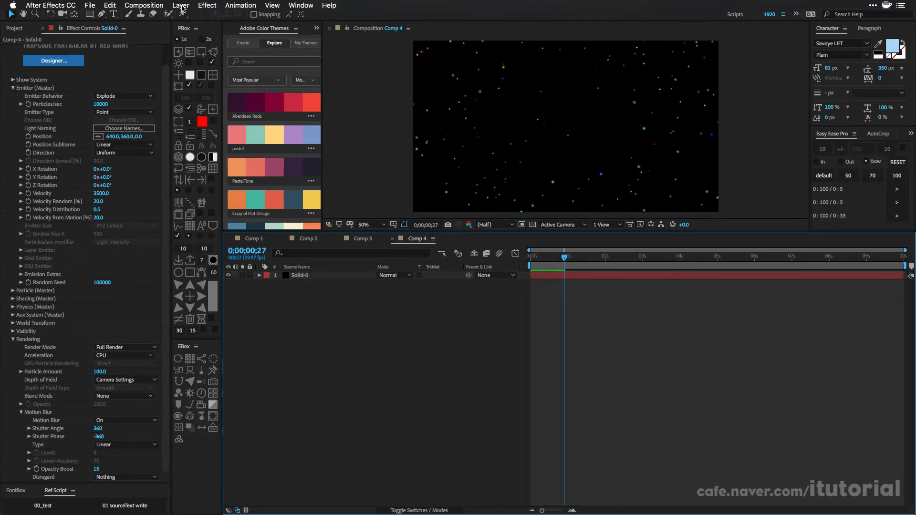
click(180, 5)
mouse_move(186, 17)
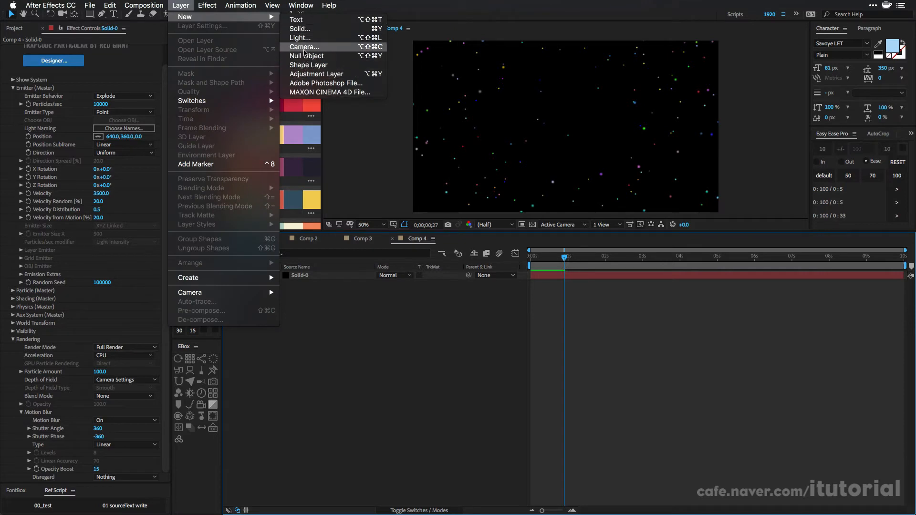
click(304, 48)
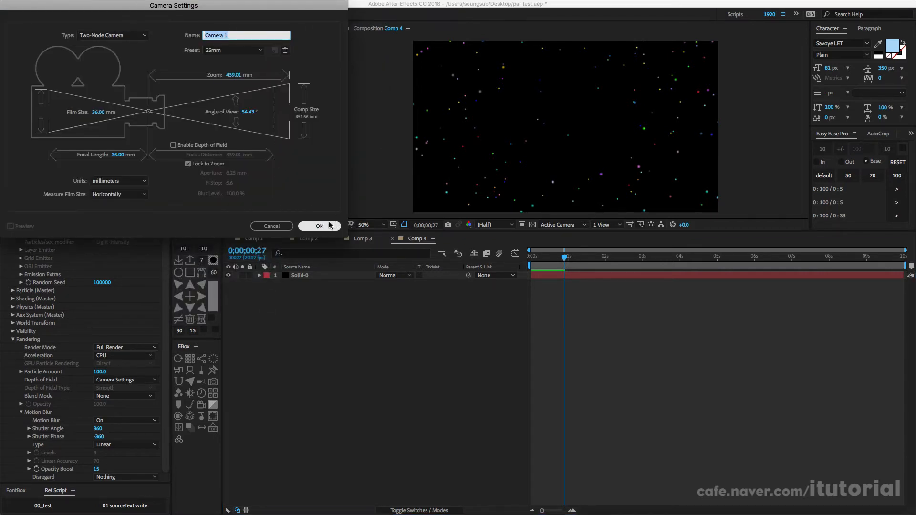
click(319, 227)
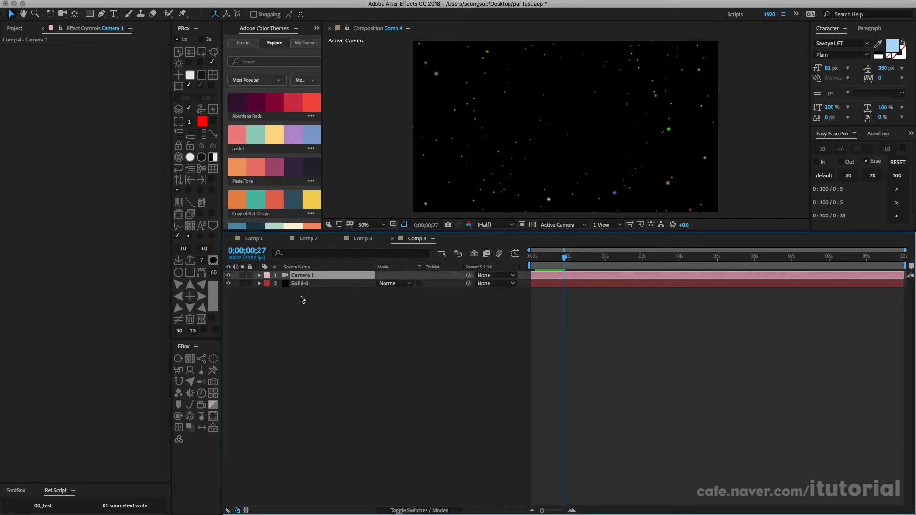
Step: Add a null object above Camera 1 and make it a 3D layer
click(303, 300)
click(297, 276)
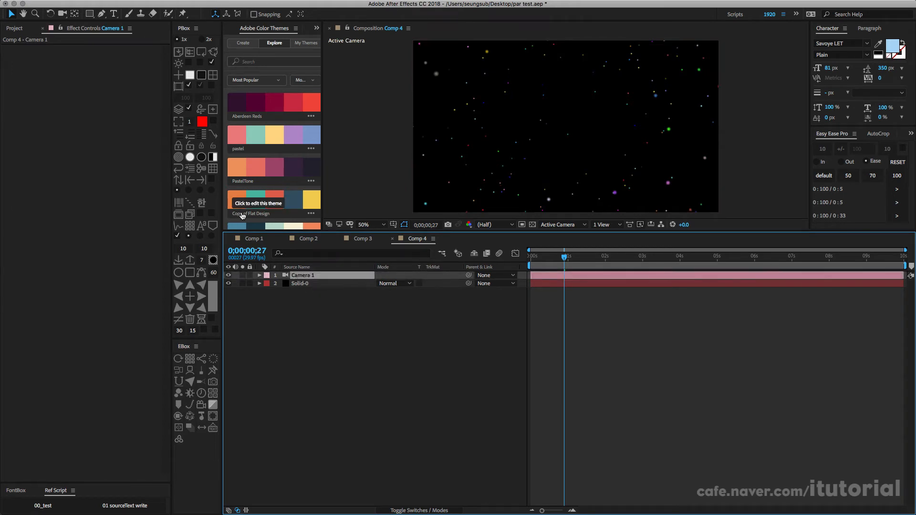
click(189, 85)
click(179, 75)
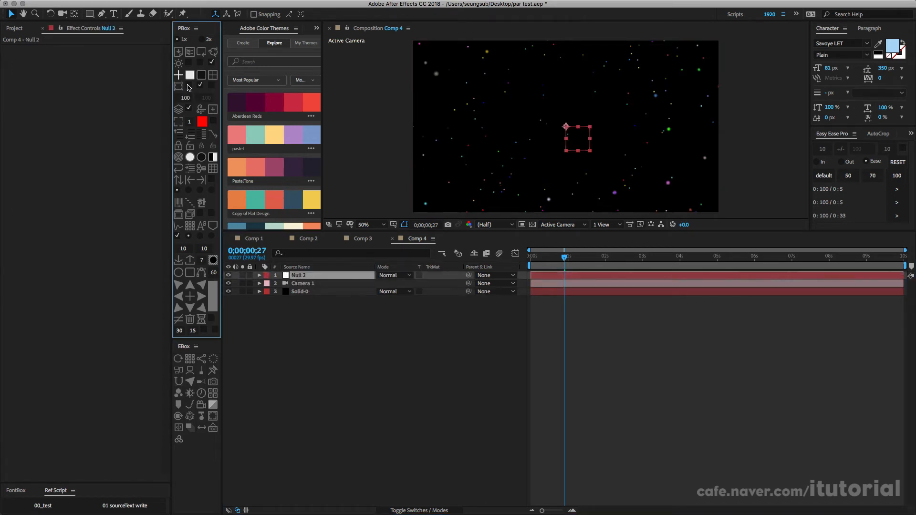
click(444, 510)
click(430, 275)
Step: Parent Camera 1 to the null and reveal the null's rotation properties
drag(445, 284, 303, 279)
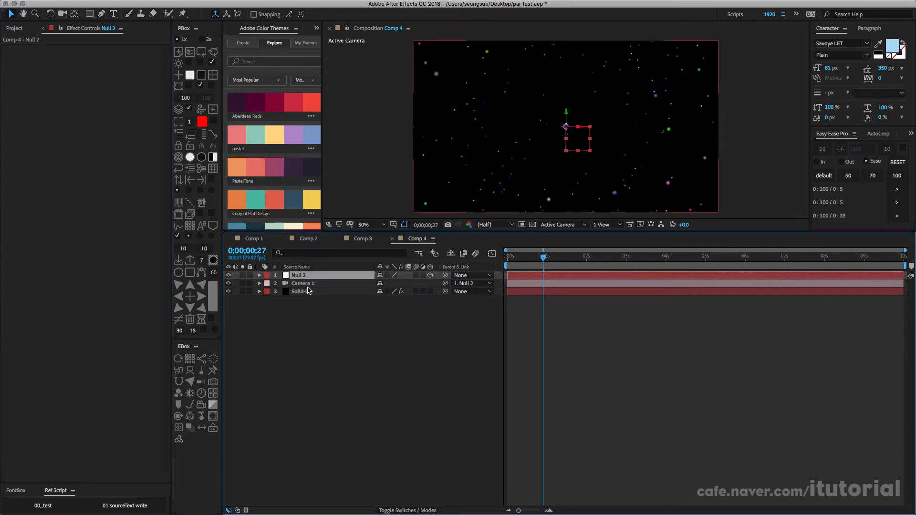
key(r)
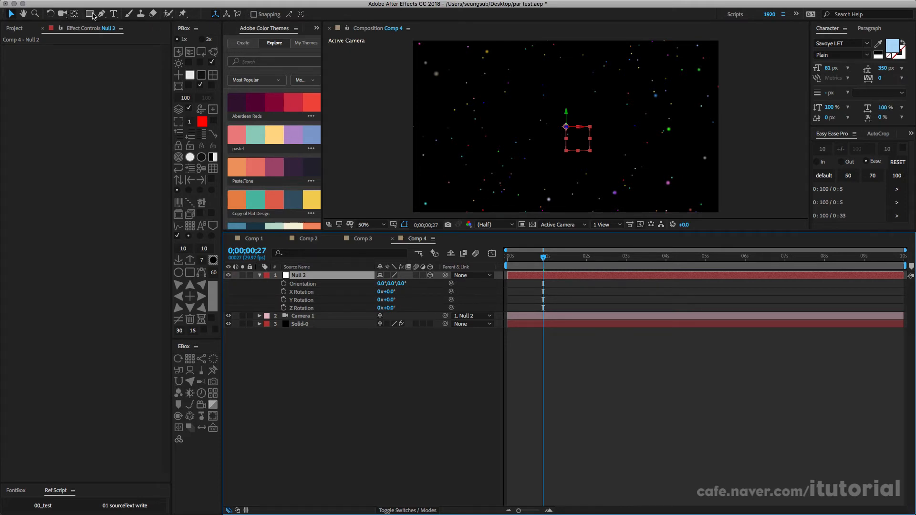
Step: Set the Rotate tool to affect Rotation on 3D layers and keyframe the null's X, Y and Z Rotation at 0;00;00;18
click(50, 13)
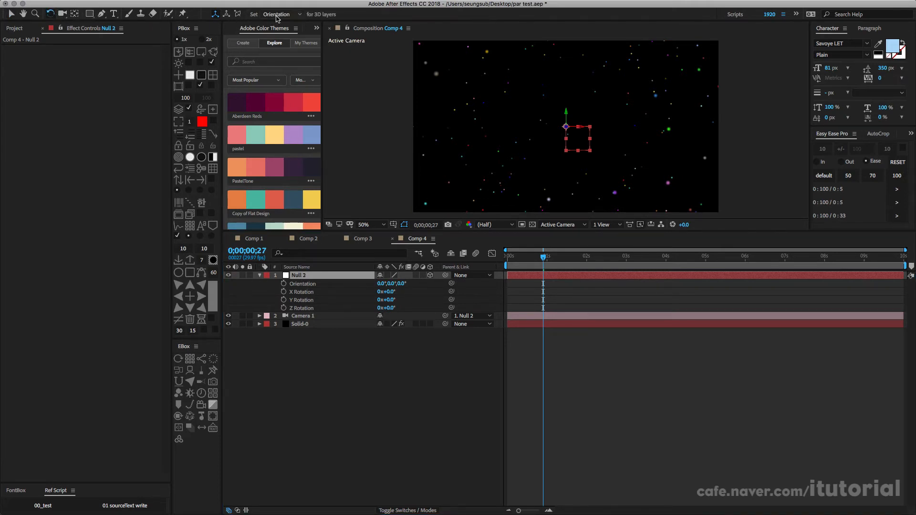
click(282, 15)
click(281, 35)
drag(542, 256, 531, 256)
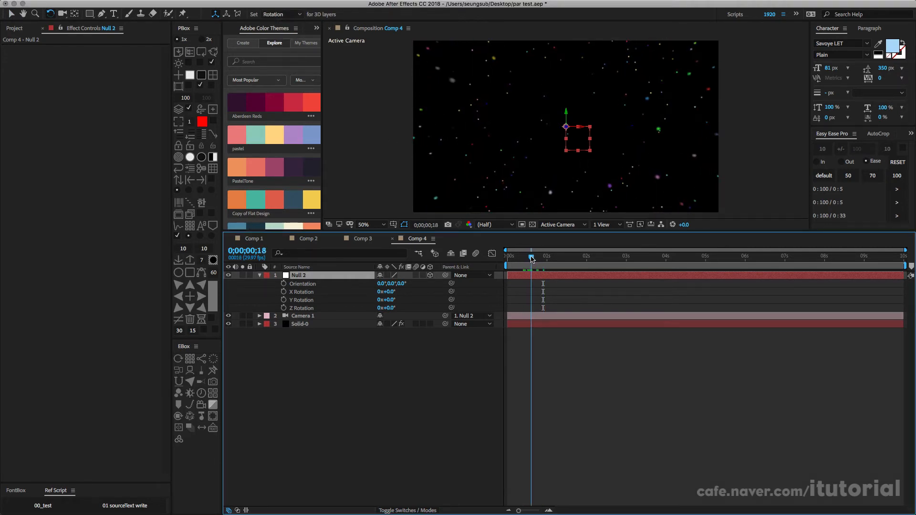
click(283, 291)
click(283, 300)
click(283, 308)
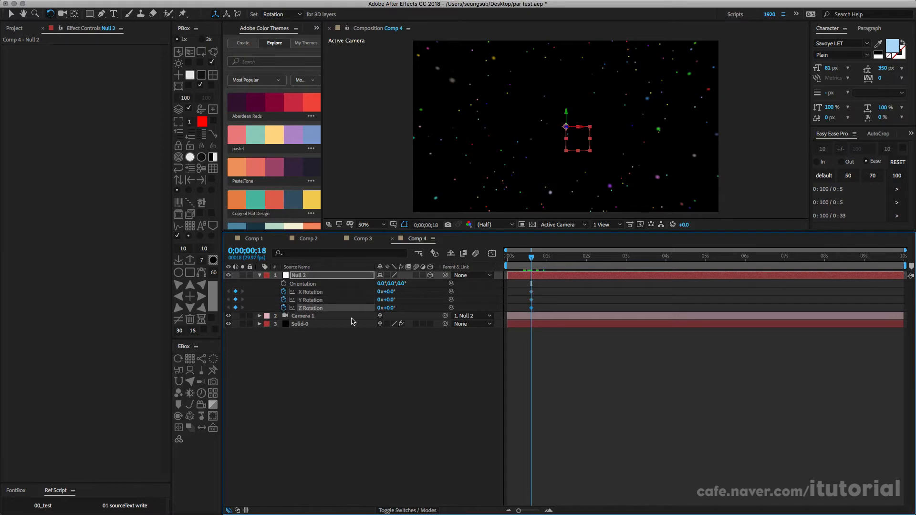
Step: Rotate the null at 0;00;01;26 to X 131°, Y 26.4° and Z -54.5°, and scrub through the camera move
drag(539, 256, 581, 256)
drag(578, 144, 564, 161)
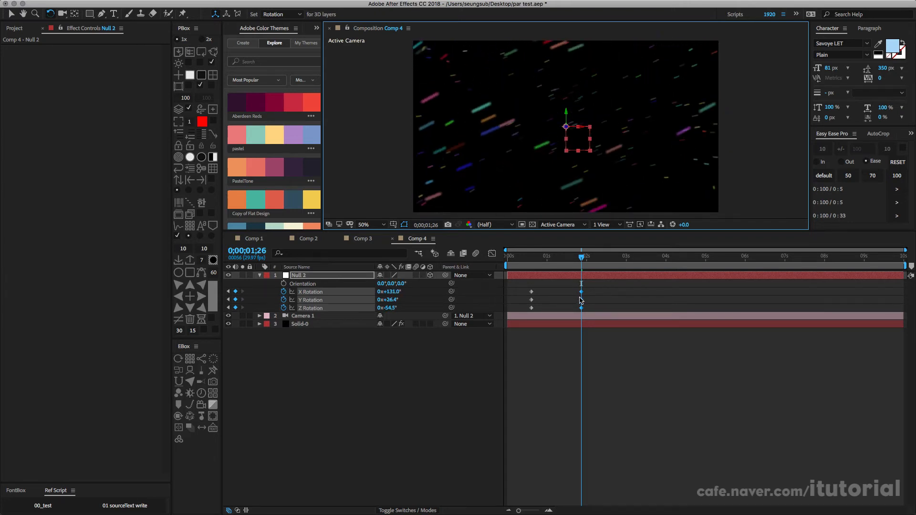
drag(580, 265, 549, 265)
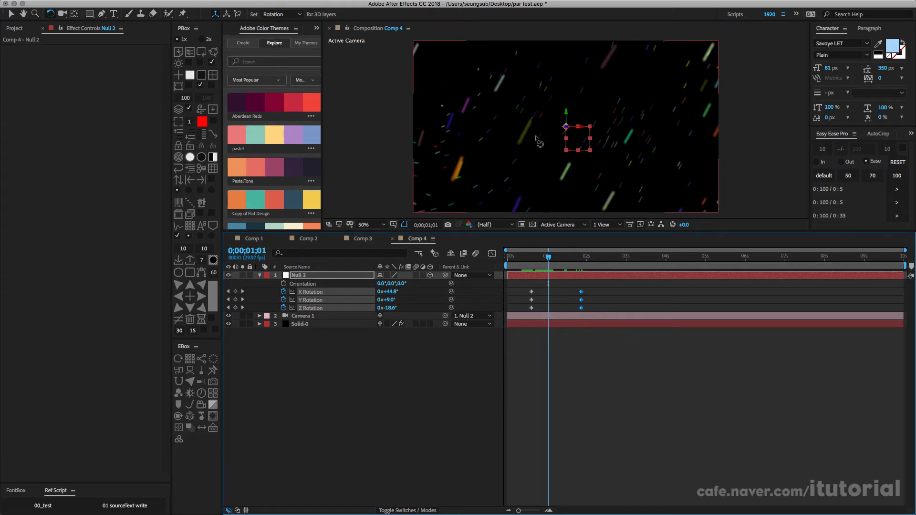
click(545, 260)
mouse_move(545, 261)
mouse_down()
mouse_move(504, 262)
mouse_move(544, 265)
mouse_up()
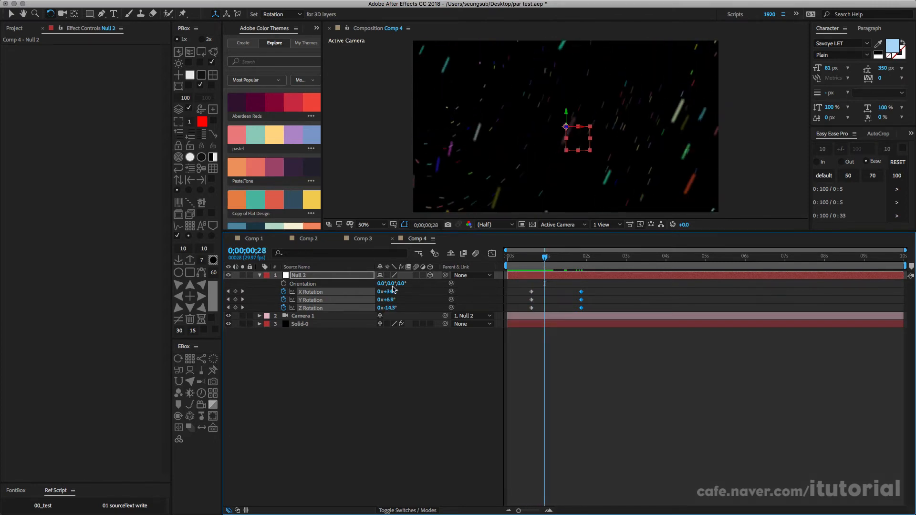
Step: Set Disregard in the motion blur settings of Solid-0's Particular effect to Camera Motion and scrub the result
click(306, 325)
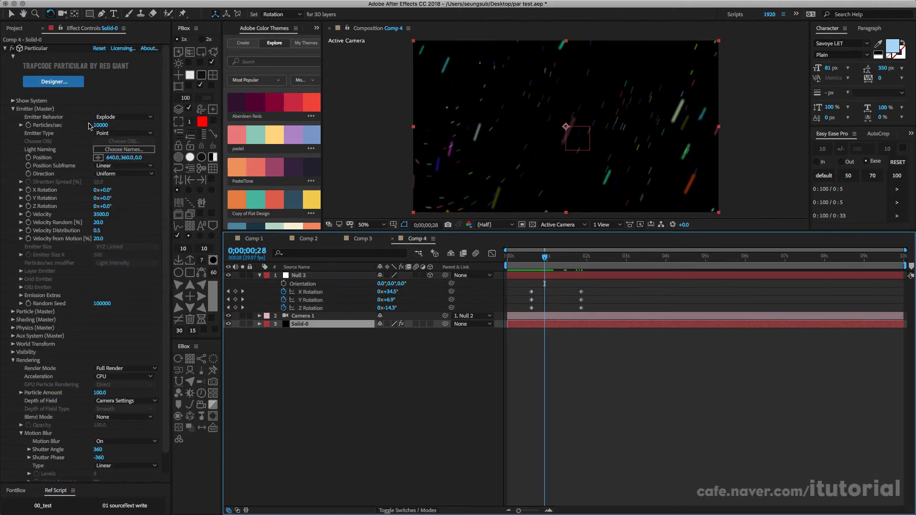
scroll(77, 371, down, 2)
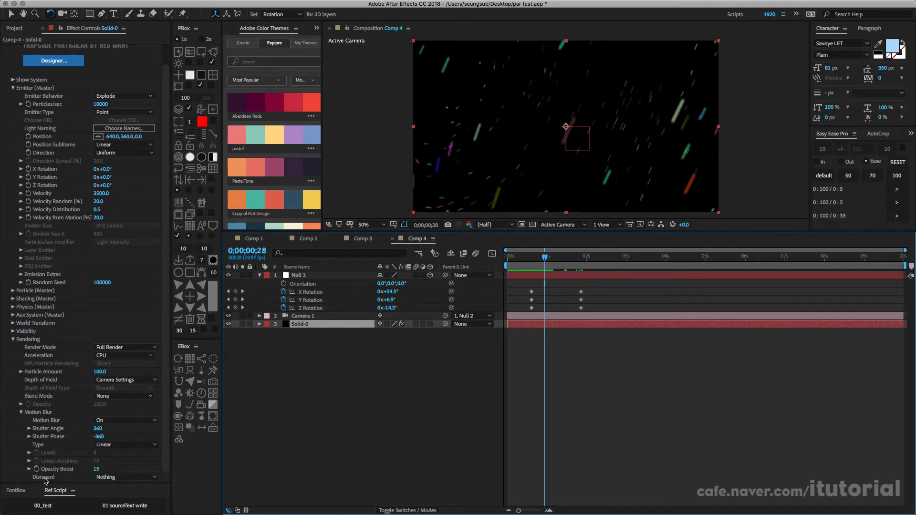
click(138, 478)
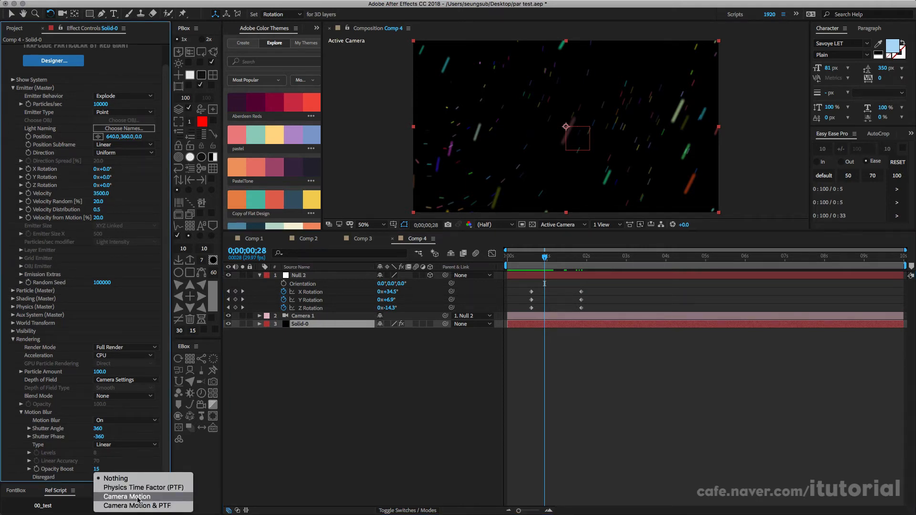
click(138, 497)
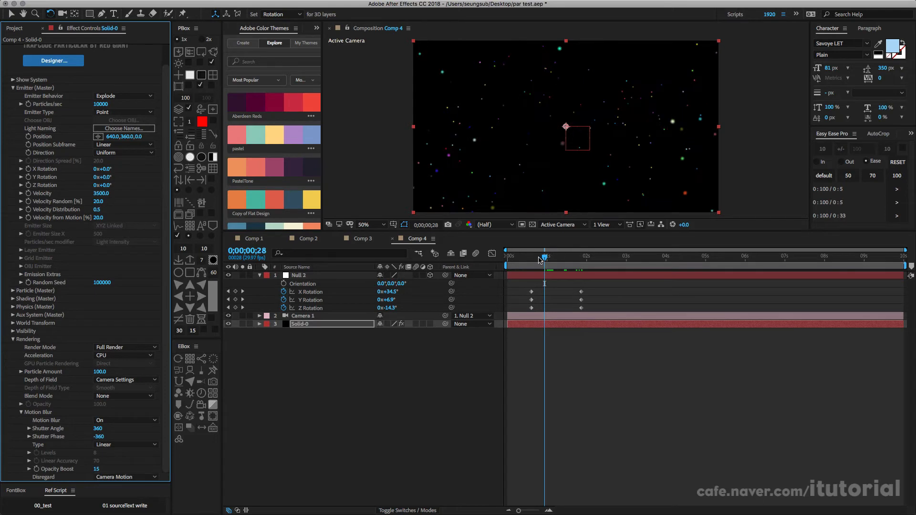
mouse_move(539, 260)
mouse_down()
mouse_move(507, 260)
mouse_move(548, 271)
mouse_up()
Step: Move the null's end rotation keyframes to 0;00;03;08, ease all rotation keyframes with the default Easy Ease Pro preset and scrub the move
drag(600, 286, 519, 337)
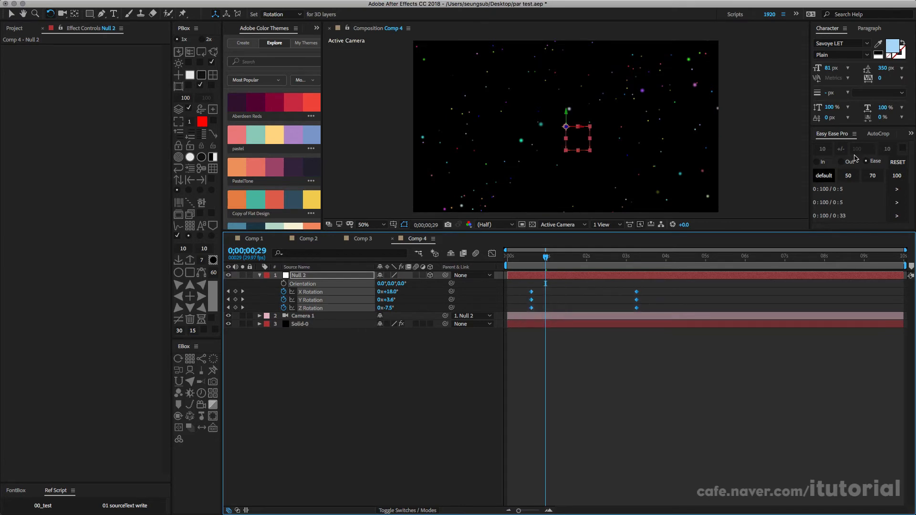
click(828, 180)
drag(536, 261, 616, 267)
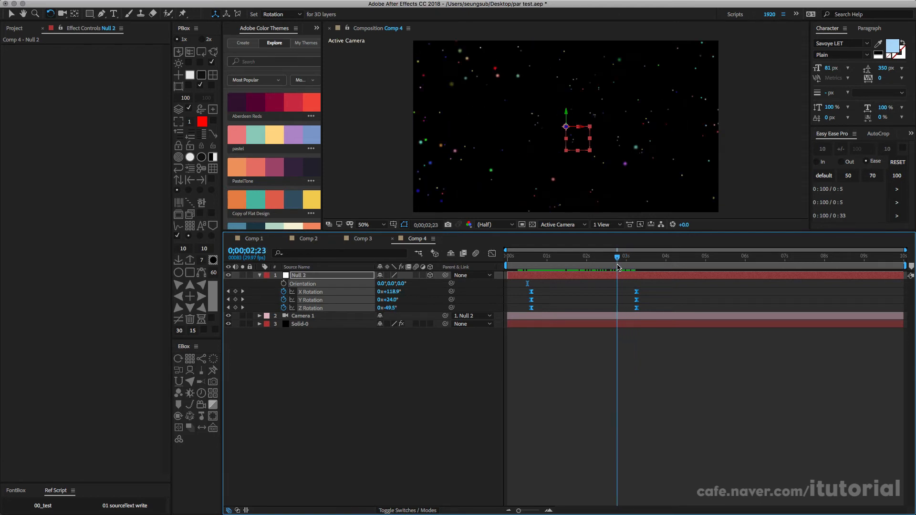
Step: Set the particle Life of Solid-0's Particular effect to 10 seconds
click(307, 325)
scroll(135, 254, down, 1)
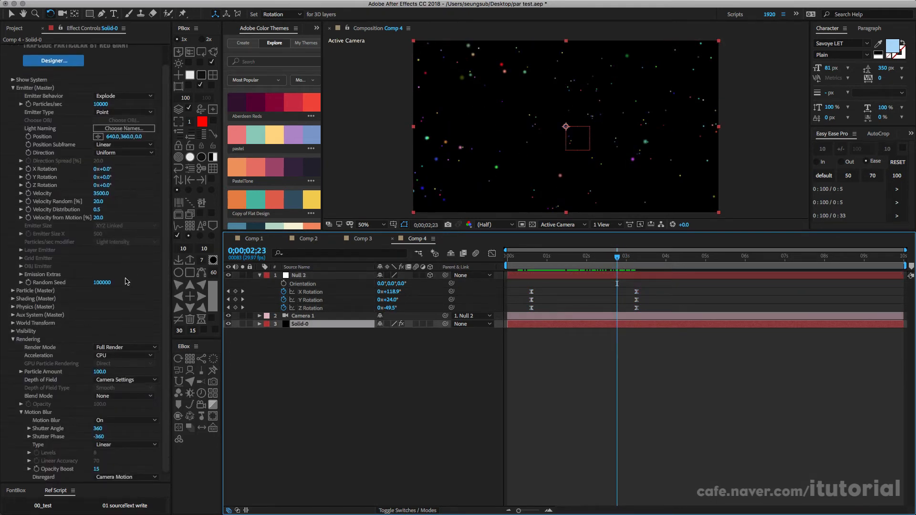
click(17, 292)
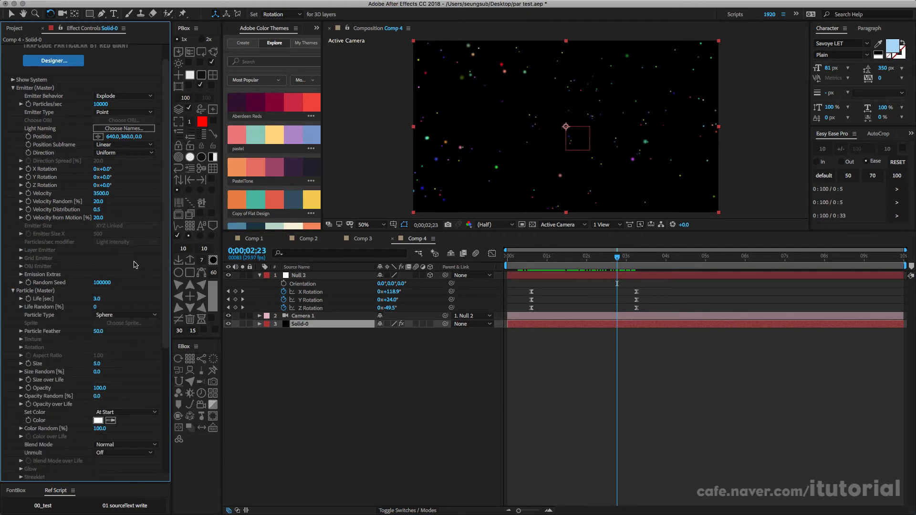
click(99, 298)
key(Return)
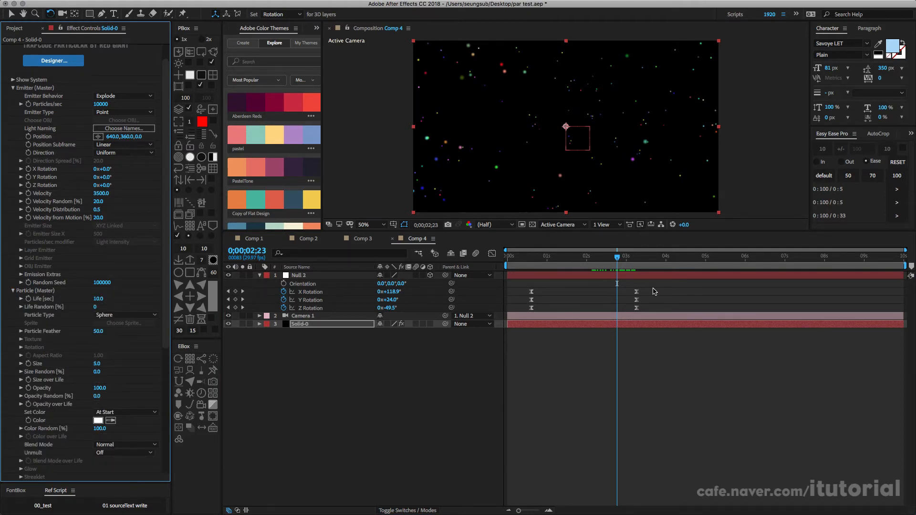
Step: Keyframe the World Transform Z Rotation W of Solid-0's Particular effect at 0;00;02;24
mouse_move(616, 264)
mouse_down()
mouse_move(641, 265)
mouse_move(618, 265)
mouse_up()
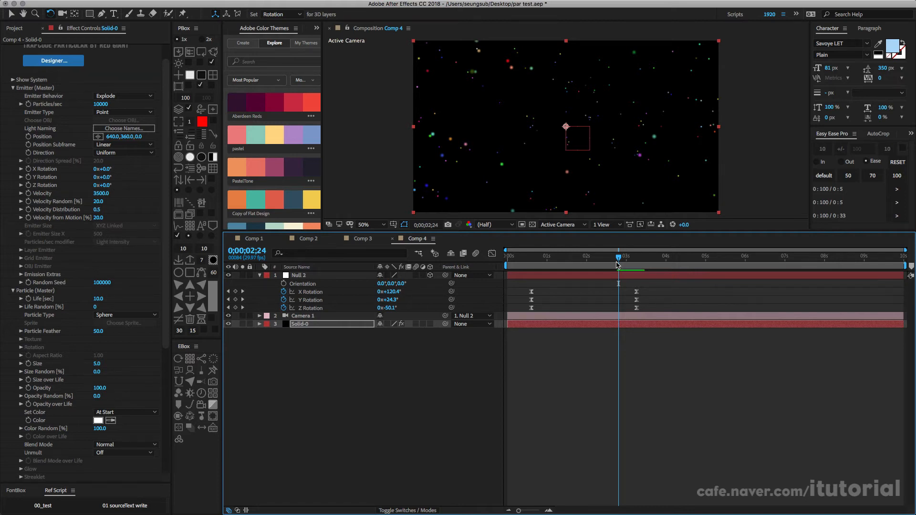
click(315, 325)
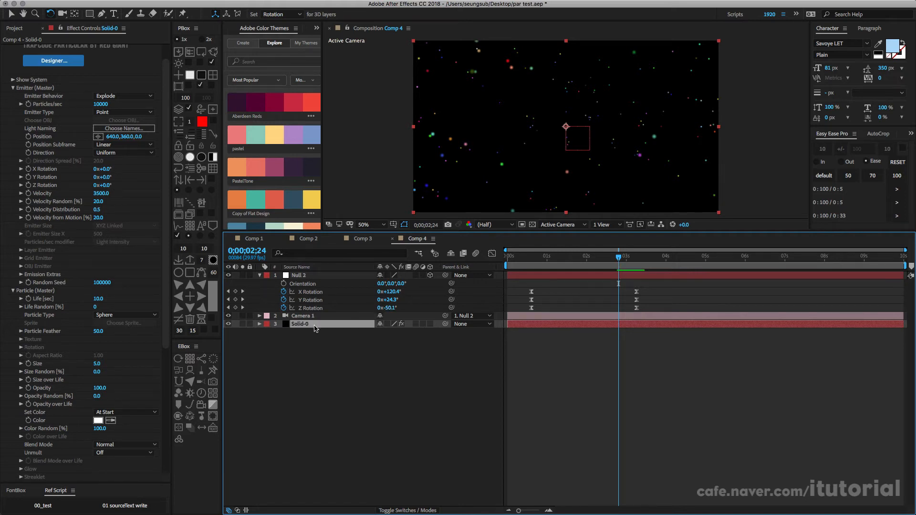
scroll(73, 377, down, 8)
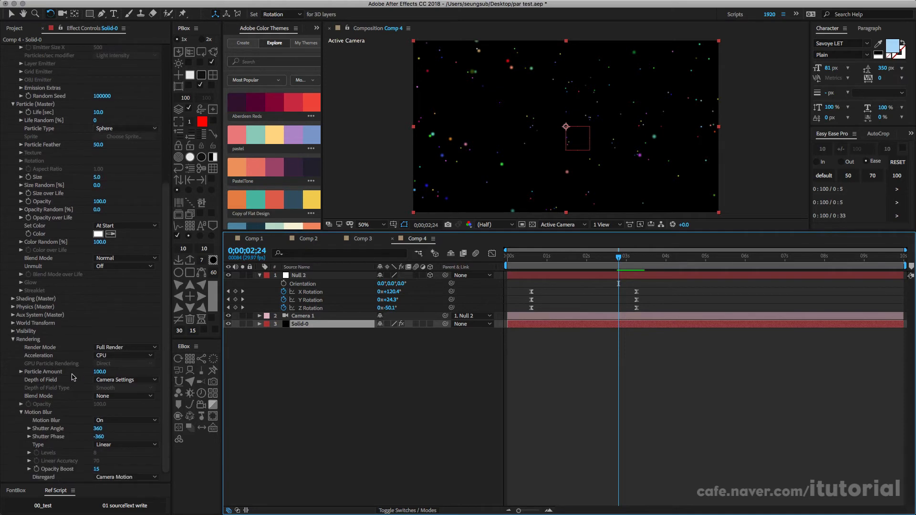
click(14, 339)
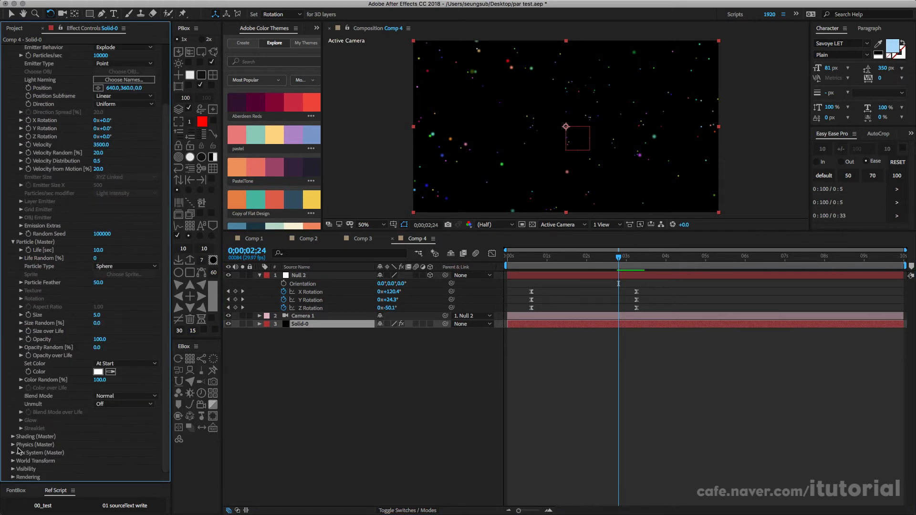
click(13, 461)
scroll(29, 444, down, 3)
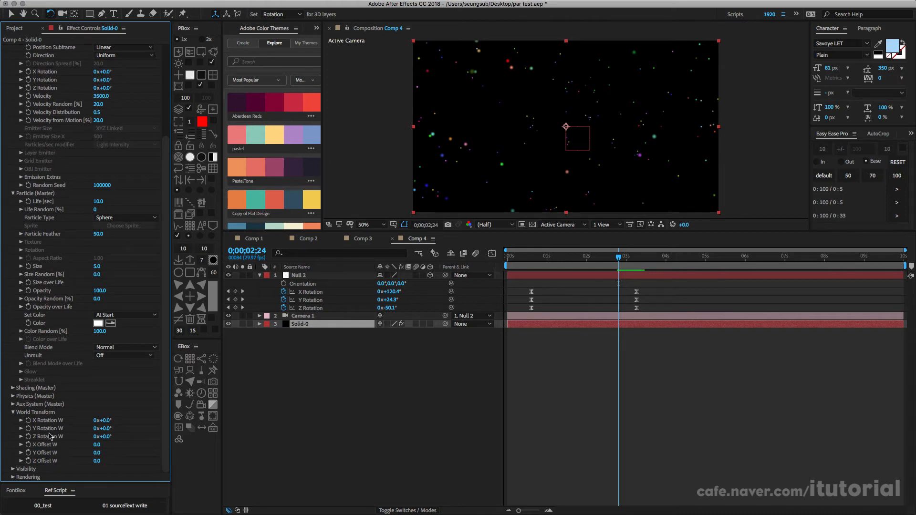
key(Return)
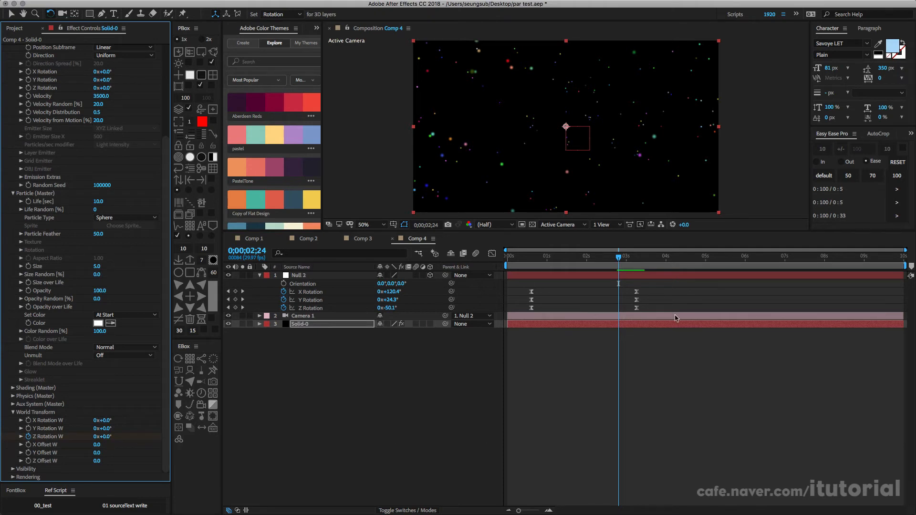
Step: Set Z Rotation W to 119° at 0;00;04;06 and scrub through the rotating streaks
click(674, 261)
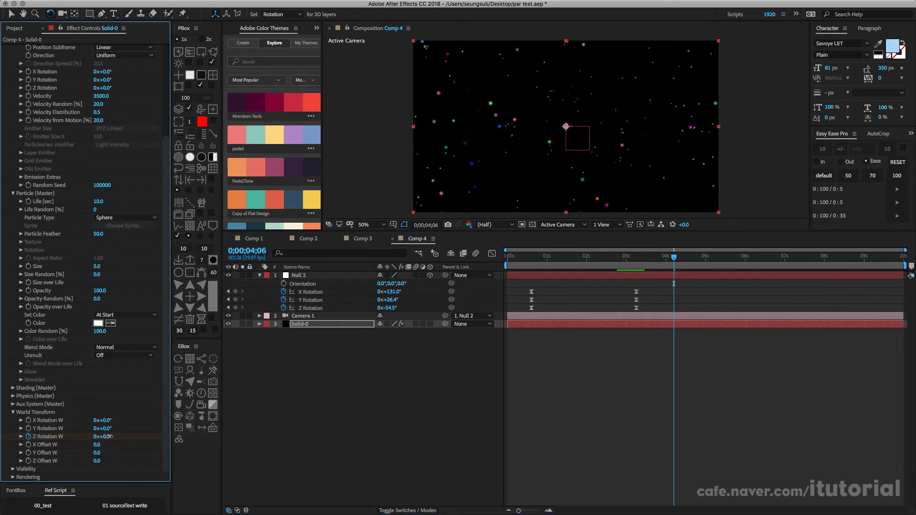
mouse_move(109, 437)
mouse_down()
mouse_move(95, 437)
mouse_move(166, 441)
mouse_up()
drag(111, 436, 116, 437)
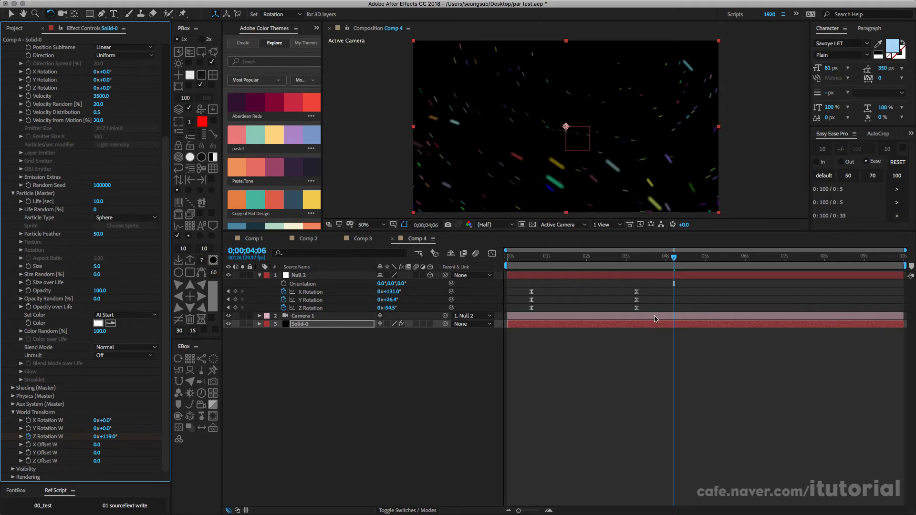
mouse_move(668, 259)
mouse_down()
mouse_move(626, 259)
mouse_move(667, 259)
mouse_up()
mouse_move(644, 259)
mouse_down()
mouse_move(619, 258)
mouse_move(672, 263)
mouse_move(637, 262)
mouse_up()
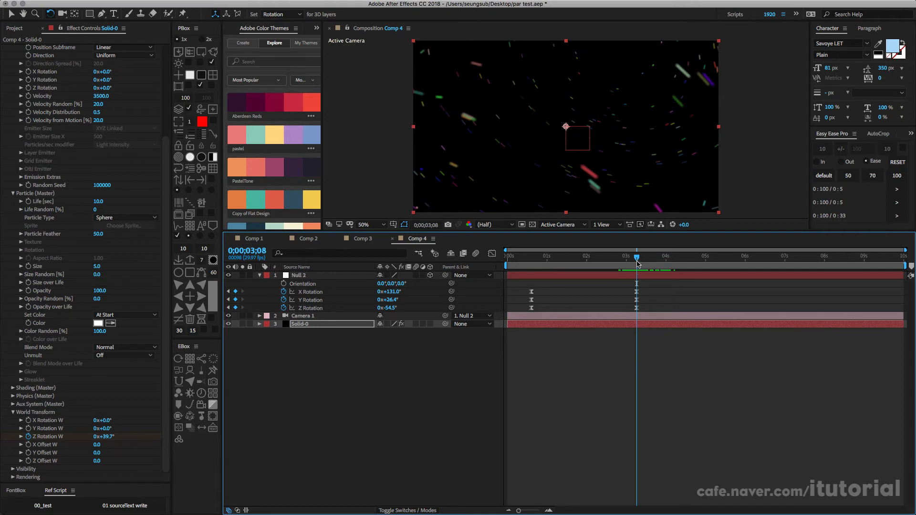
drag(637, 262, 669, 262)
Step: Reveal Solid-0's keyframed properties and go to the first Z Rotation W keyframe
click(592, 327)
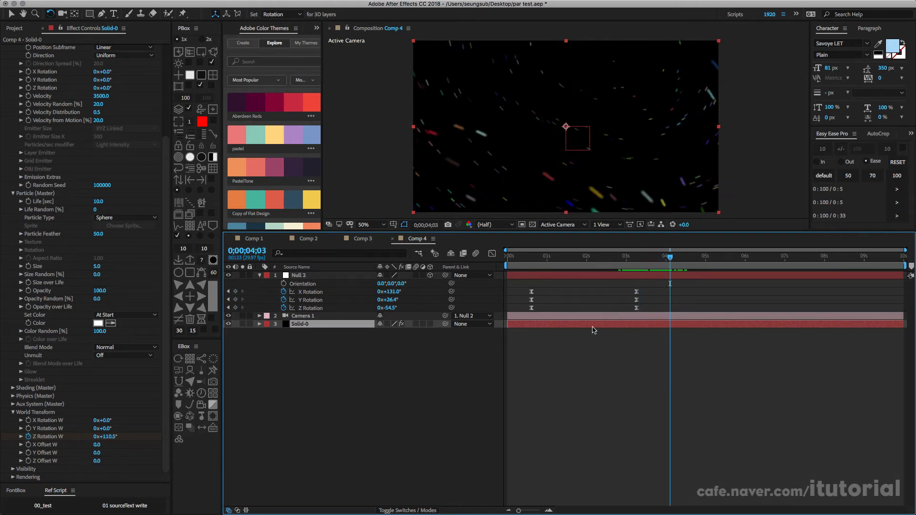
key(u)
drag(674, 267, 618, 261)
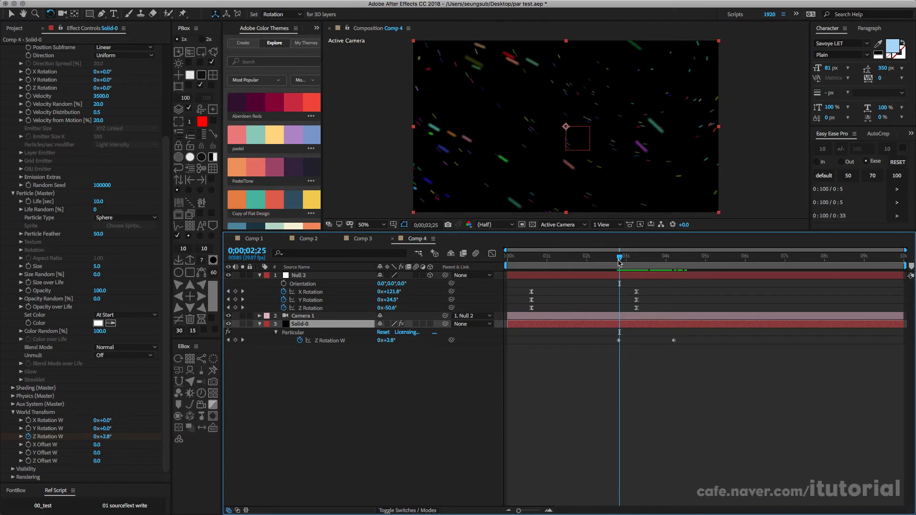
key(j)
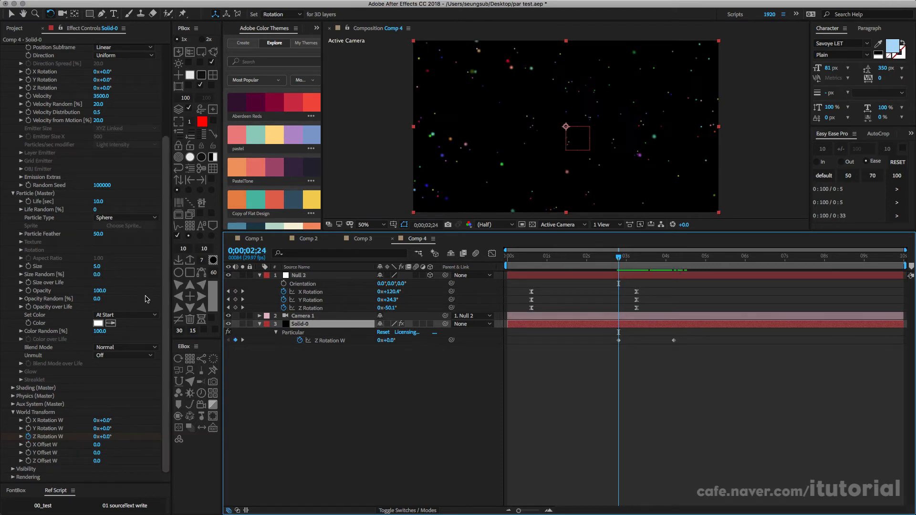
Step: Expand Particular's Physics settings and keyframe the Physics Time Factor at 0;00;02;24
drag(166, 279, 152, 204)
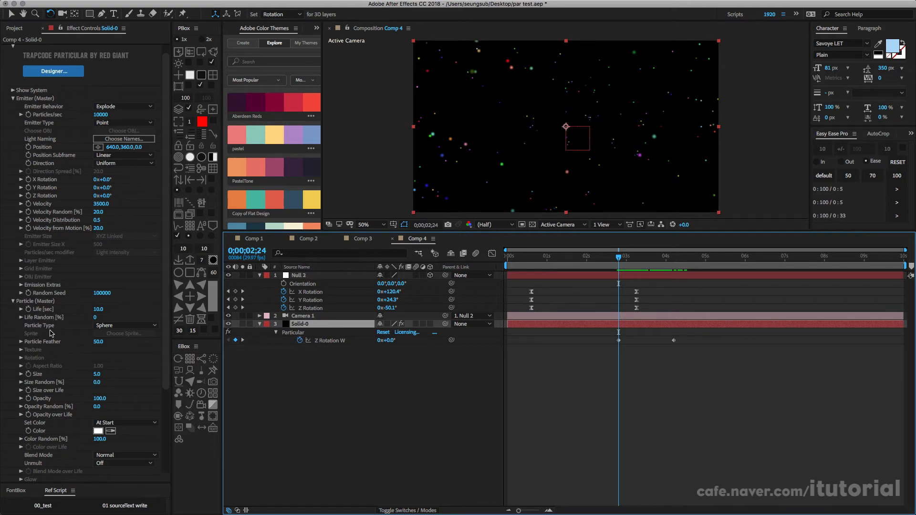
click(13, 301)
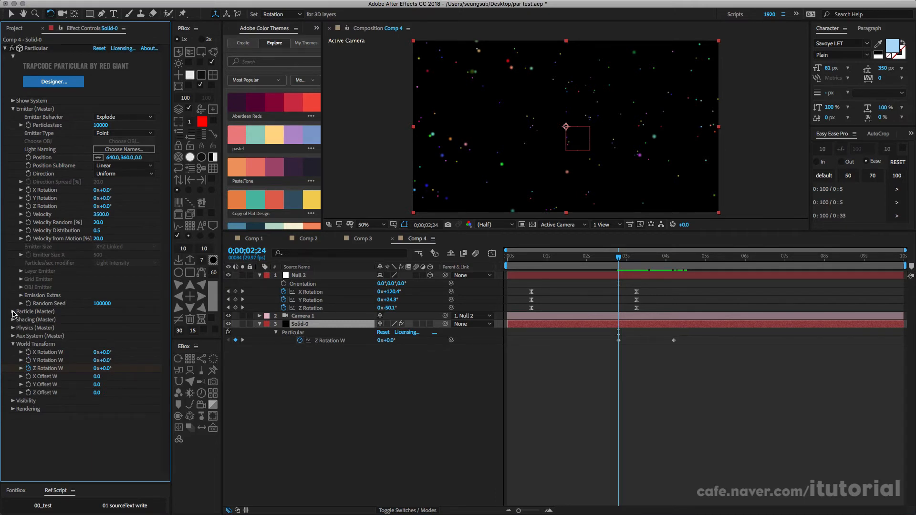
click(13, 327)
scroll(153, 292, down, 4)
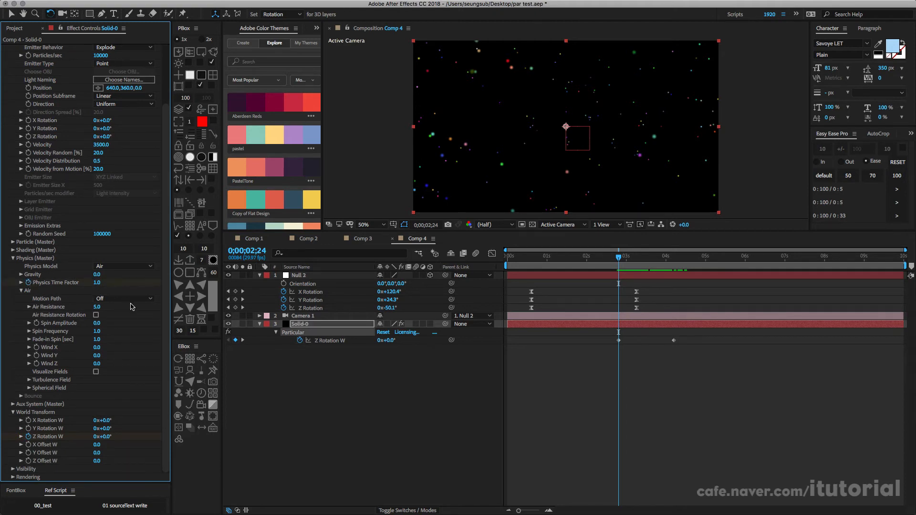
Step: Set the Physics Time Factor to -2 at 0;00;04;06 and scrub back through the particle motion
drag(632, 264, 674, 261)
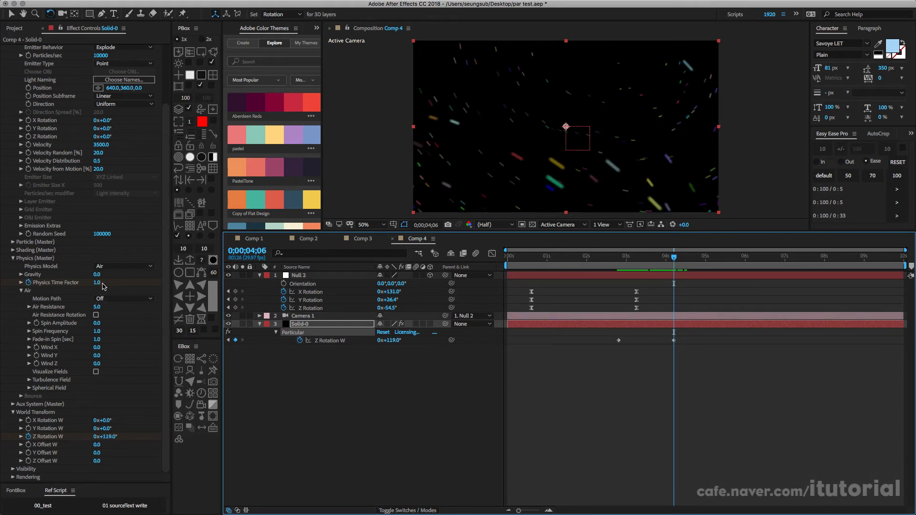
click(95, 284)
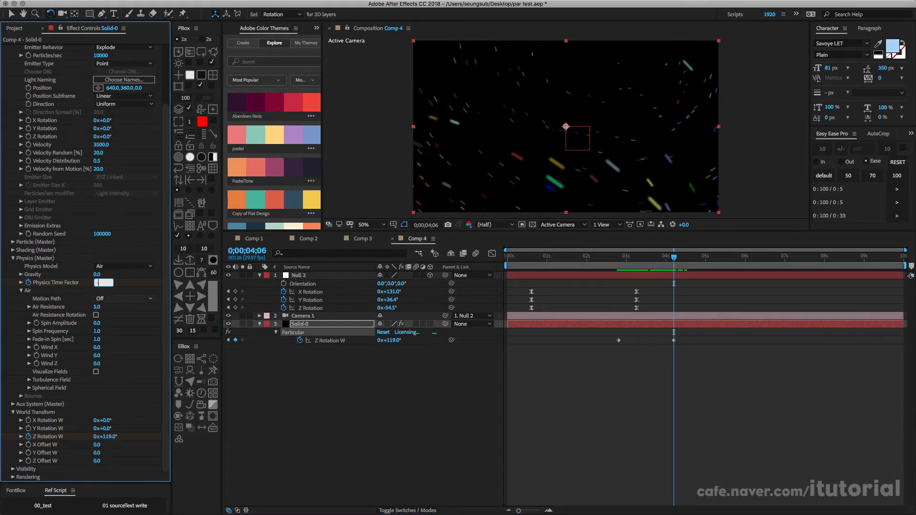
key(Return)
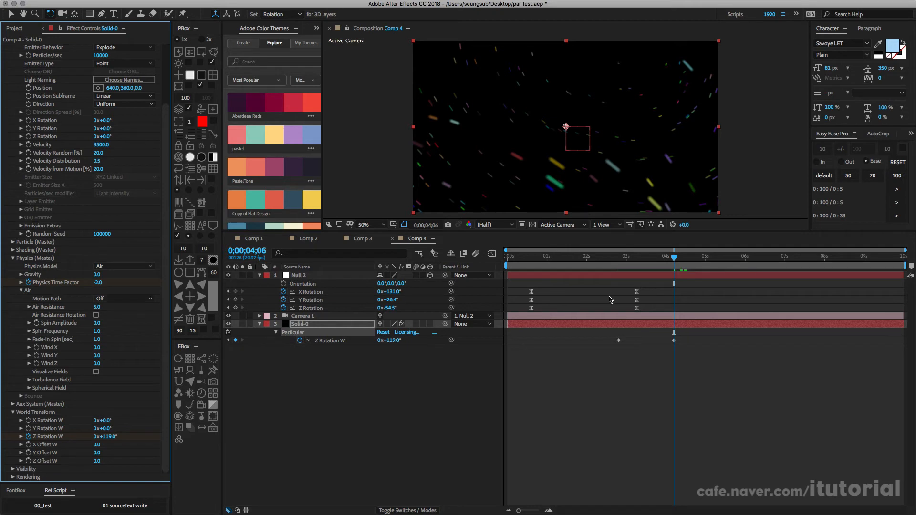
drag(613, 261, 673, 266)
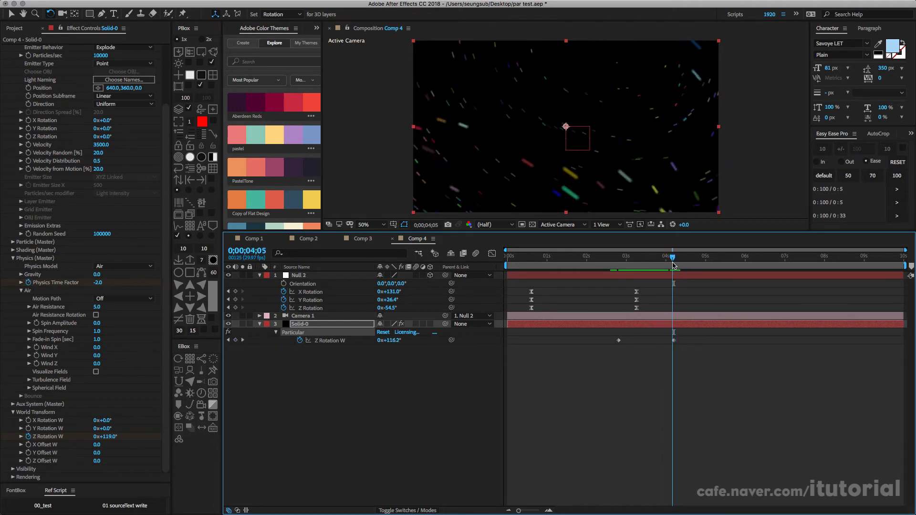
Step: Set the Physics Time Factor to -5.5 at 0;00;04;05 and reveal all of Solid-0's keyframed properties
click(98, 282)
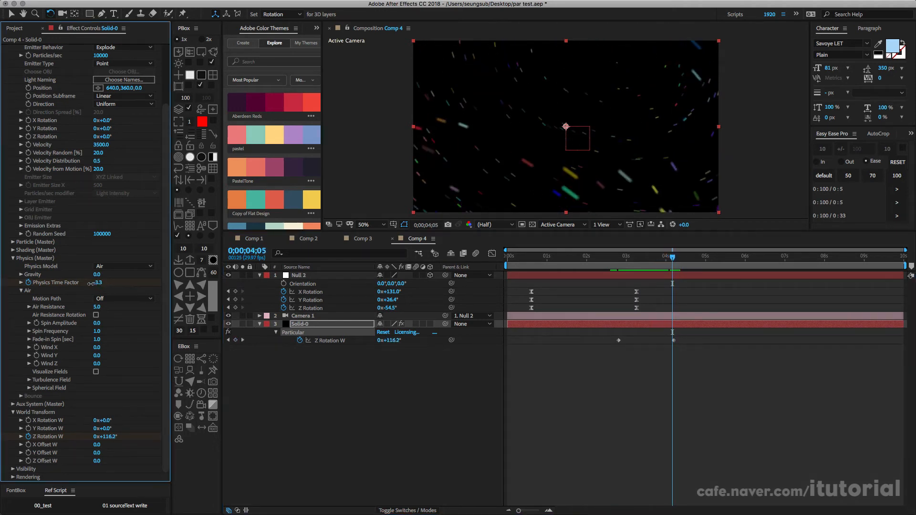
drag(91, 283, 82, 283)
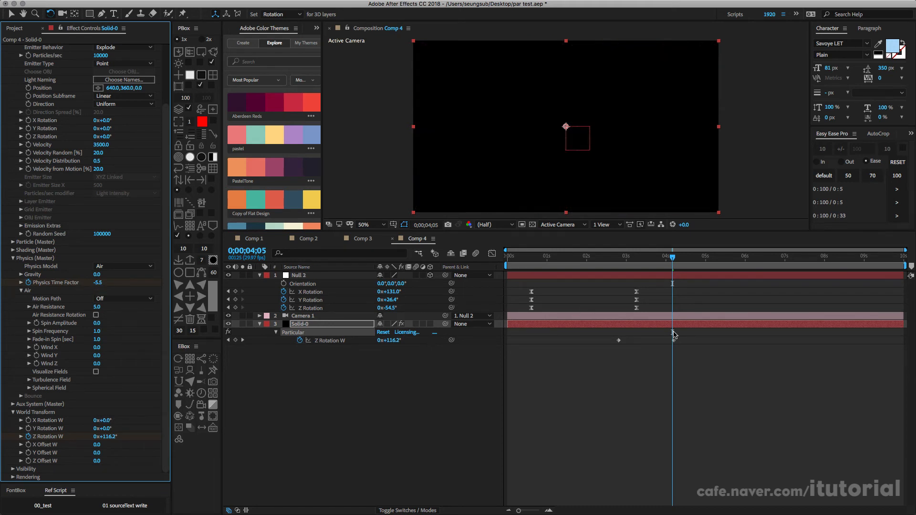
click(673, 340)
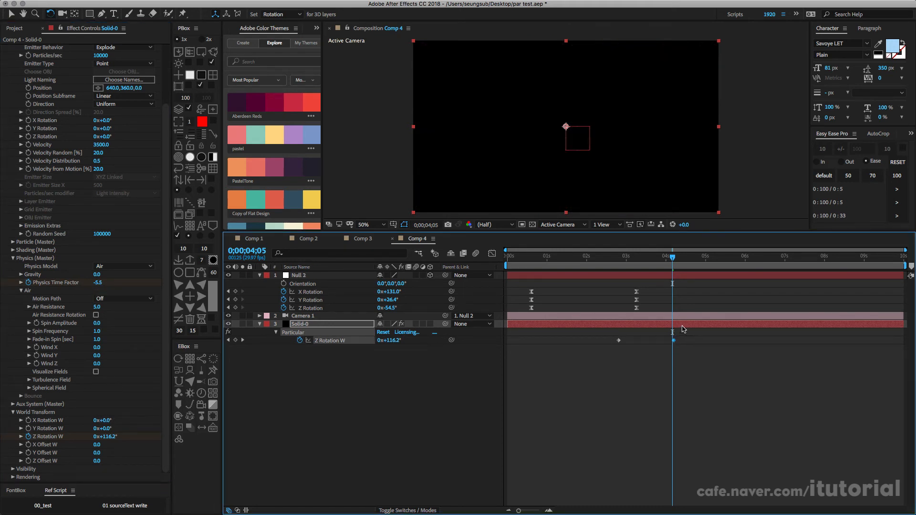
click(682, 327)
key(u)
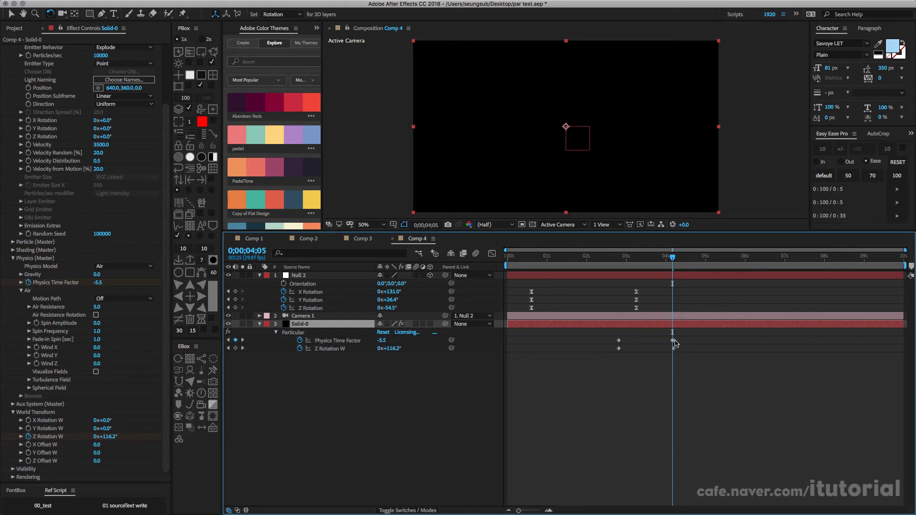
Step: Scrub through the particle motion, and move the first Physics Time Factor keyframe earlier, to about 2.5 seconds
click(673, 340)
click(673, 299)
drag(607, 257, 663, 260)
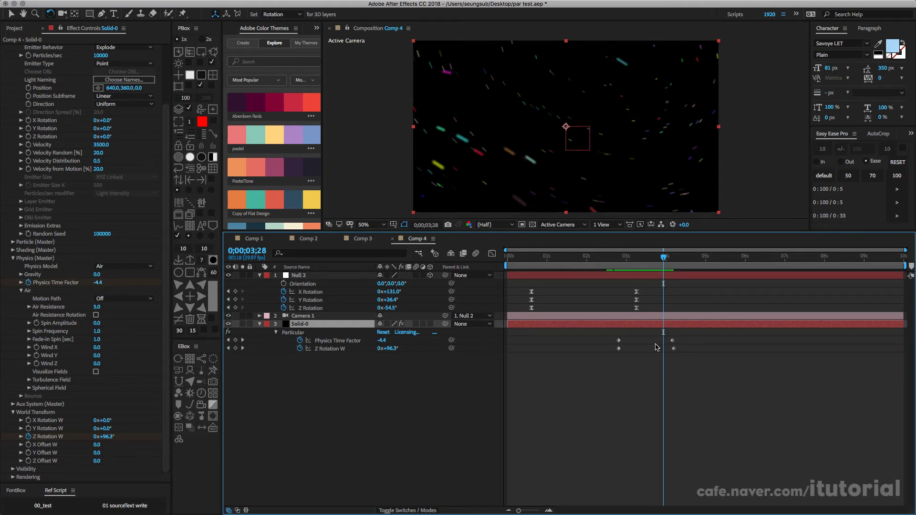
mouse_move(619, 340)
mouse_down()
mouse_move(599, 341)
mouse_move(625, 340)
mouse_move(607, 341)
mouse_up()
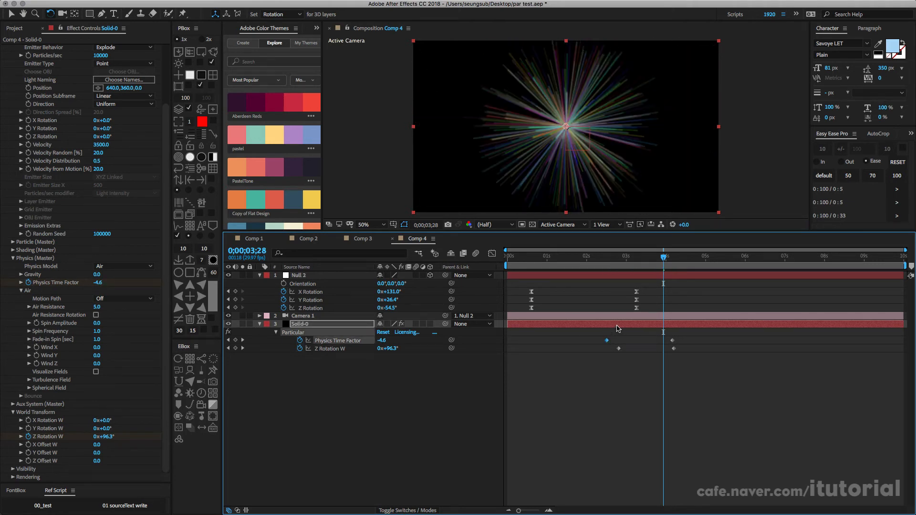
Step: Apply the default Easy Ease to both Physics Time Factor keyframes and check the motion against their curve in the graph editor
click(616, 326)
drag(690, 333, 601, 342)
click(823, 175)
click(492, 254)
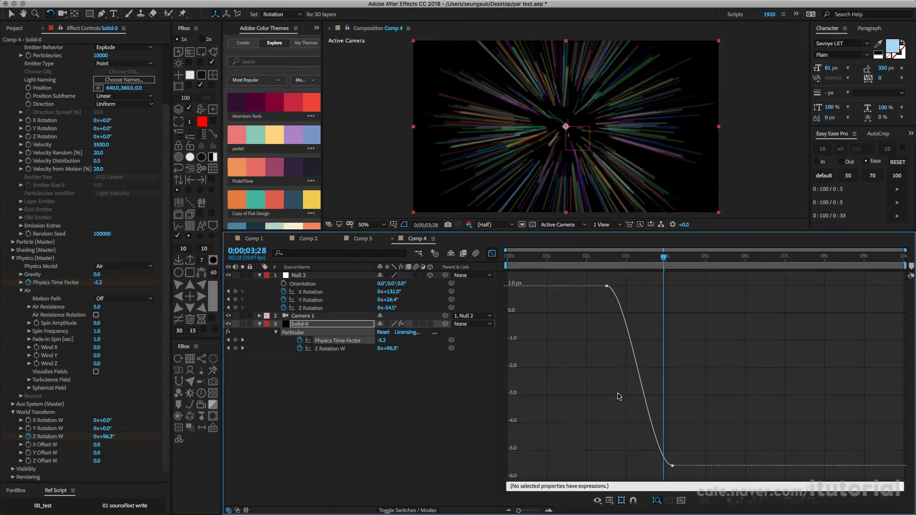
click(632, 323)
drag(593, 256, 634, 262)
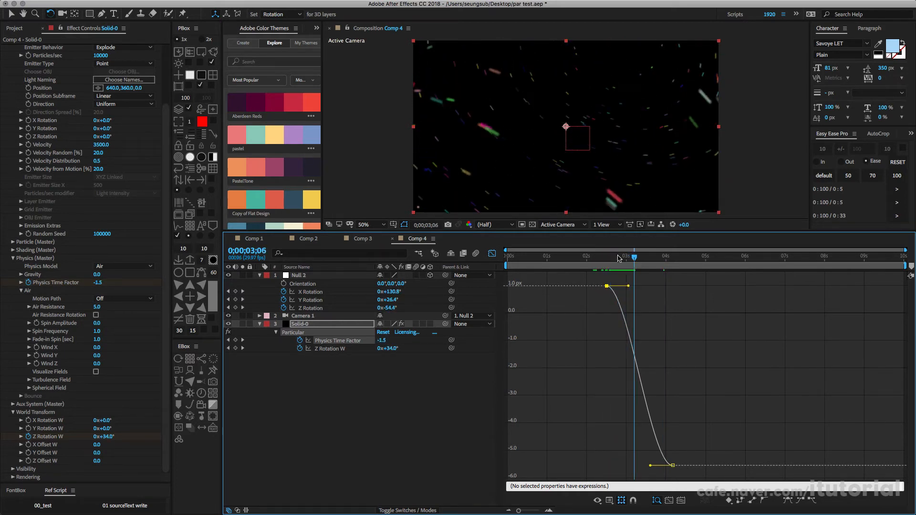
Step: Pull the first Physics Time Factor keyframe's outgoing handle straight down to about -1 for a steep start, and scrub the result
click(624, 297)
click(607, 288)
drag(629, 286, 608, 339)
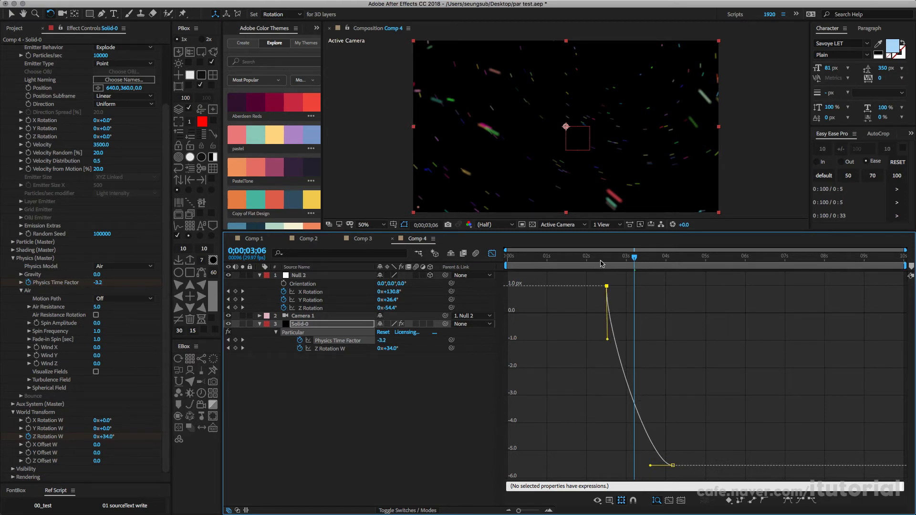
drag(600, 260, 647, 260)
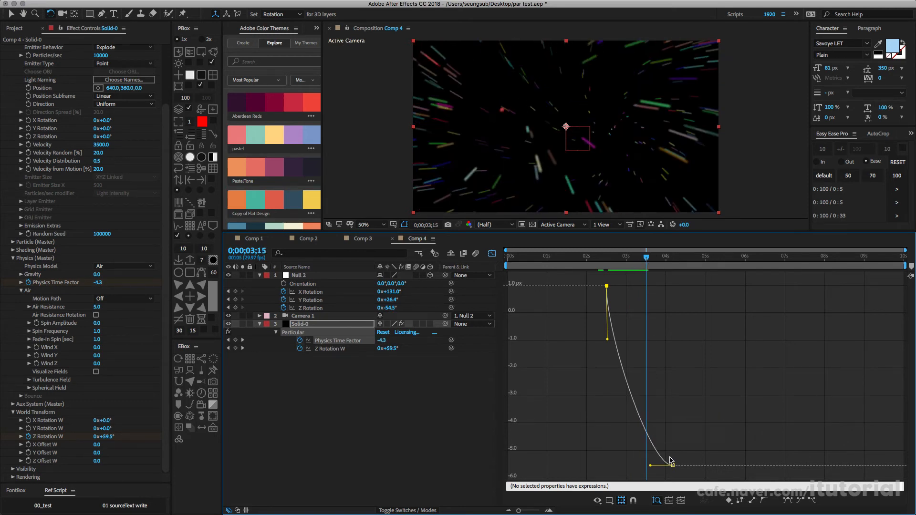
Step: Lengthen the last Physics Time Factor keyframe's incoming handle, steepen the first keyframe's handle slightly more, and preview the motion
drag(650, 466, 639, 465)
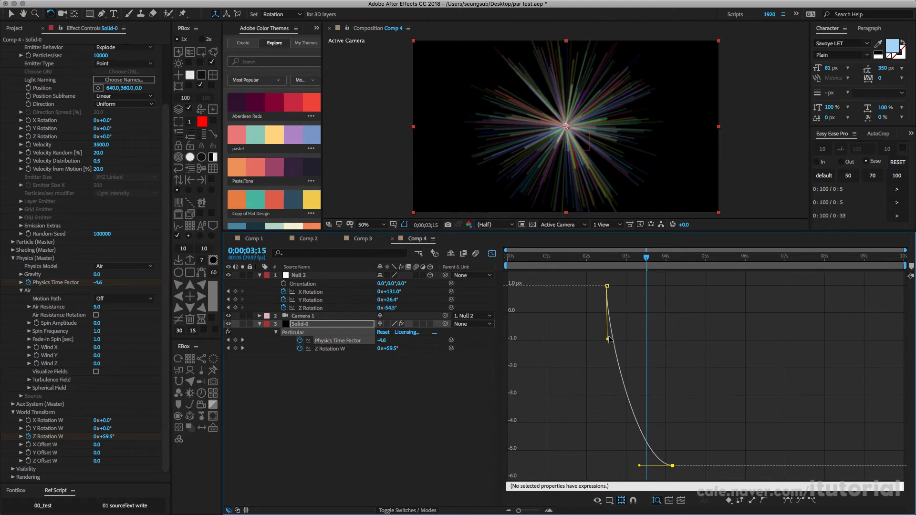
drag(609, 339, 607, 347)
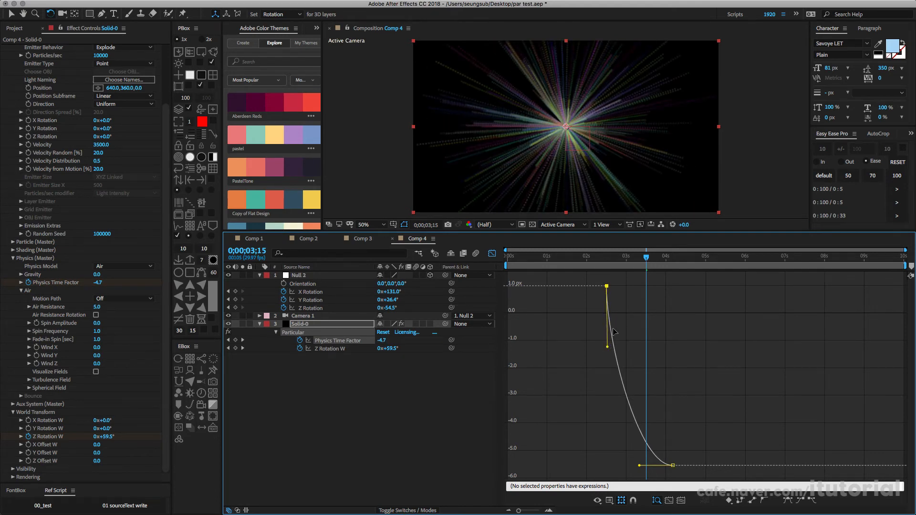
drag(597, 260, 638, 260)
Step: Shift both Physics Time Factor keyframes earlier so the first sits at about 0;00;02;07, and scrub through the burst
drag(597, 282, 704, 485)
drag(642, 376, 632, 376)
click(578, 277)
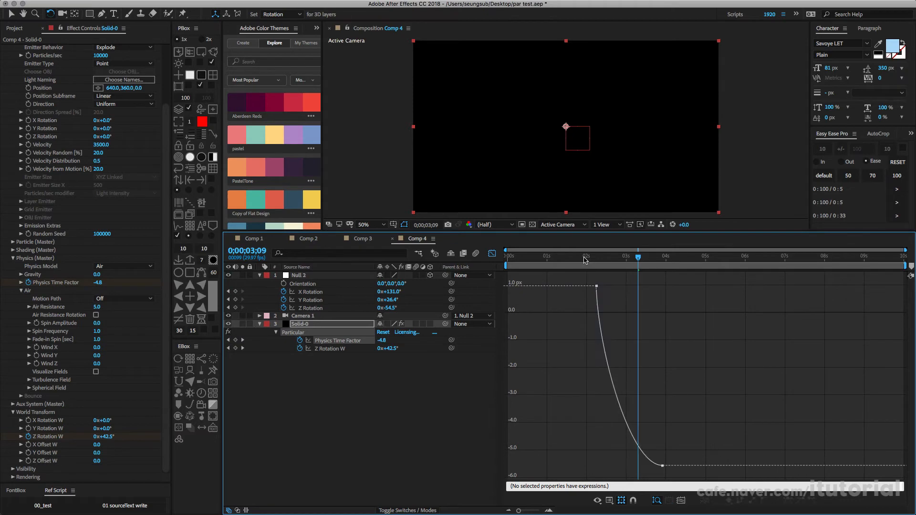
drag(586, 260, 635, 261)
Step: Leave the graph editor and shift both Z Rotation W keyframes earlier, aligning the first with the first Physics Time Factor keyframe
click(492, 254)
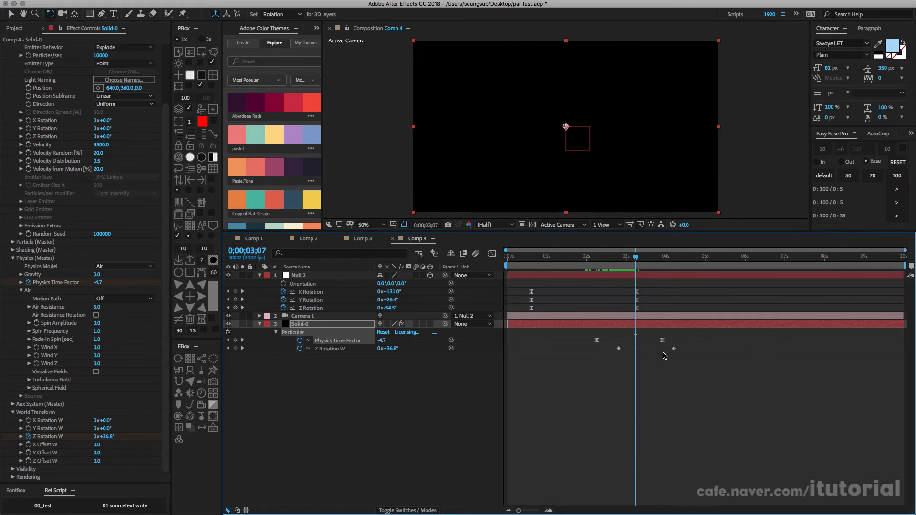
drag(608, 349, 651, 349)
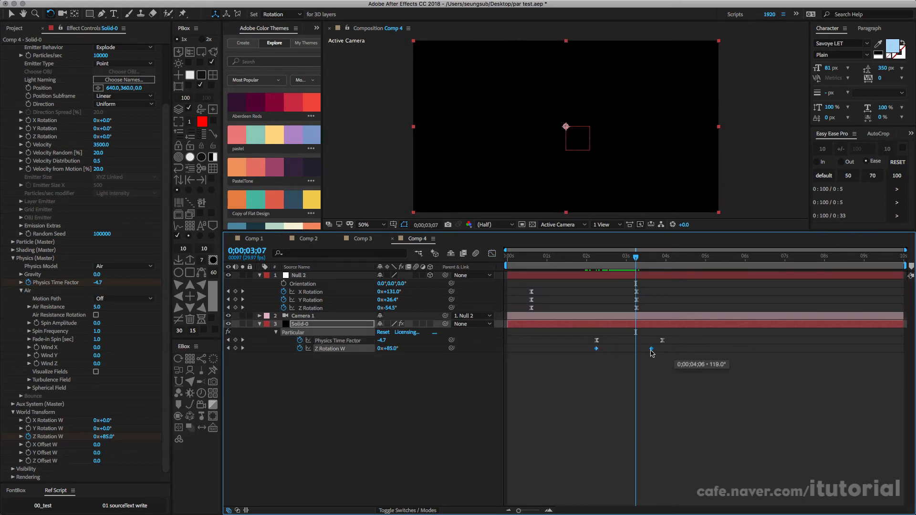
click(633, 353)
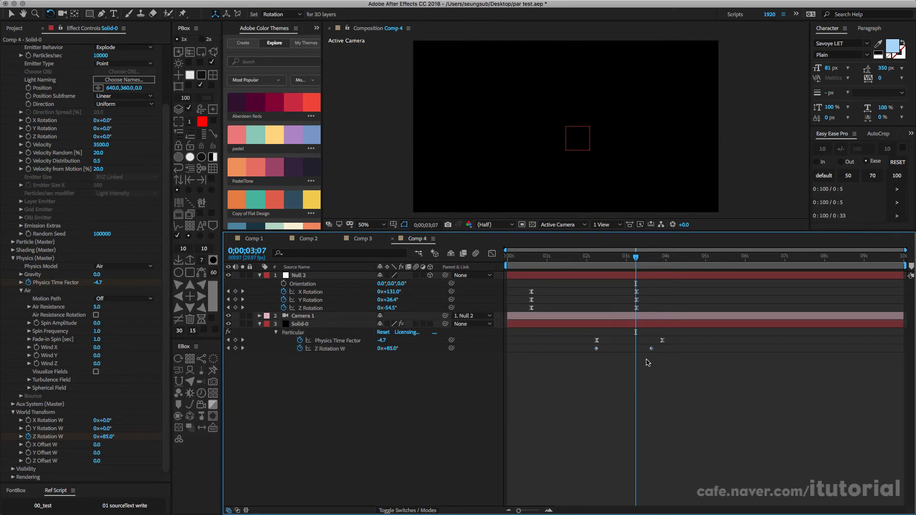
Step: Move the last Z Rotation W keyframe to 0;00;03;15, set it to 300° and scrub through the rotation
click(648, 349)
double_click(646, 349)
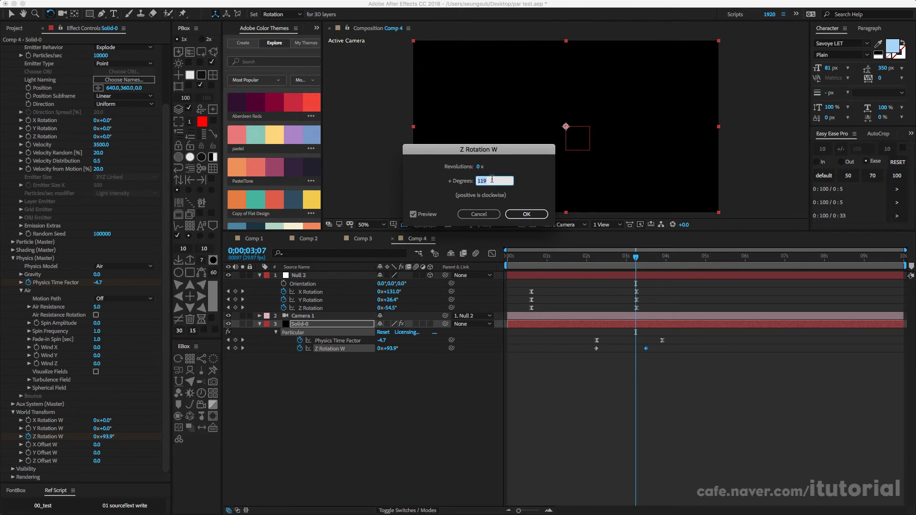
text(300)
key(Return)
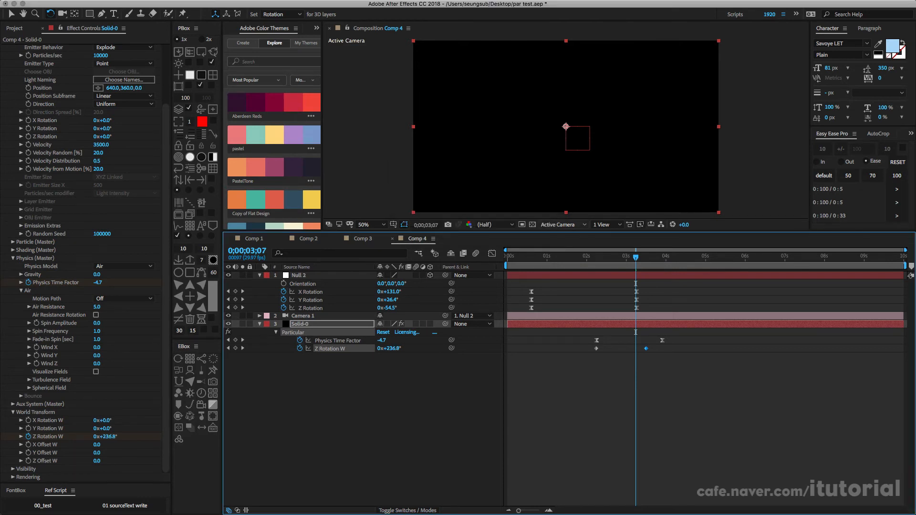
drag(587, 257, 605, 259)
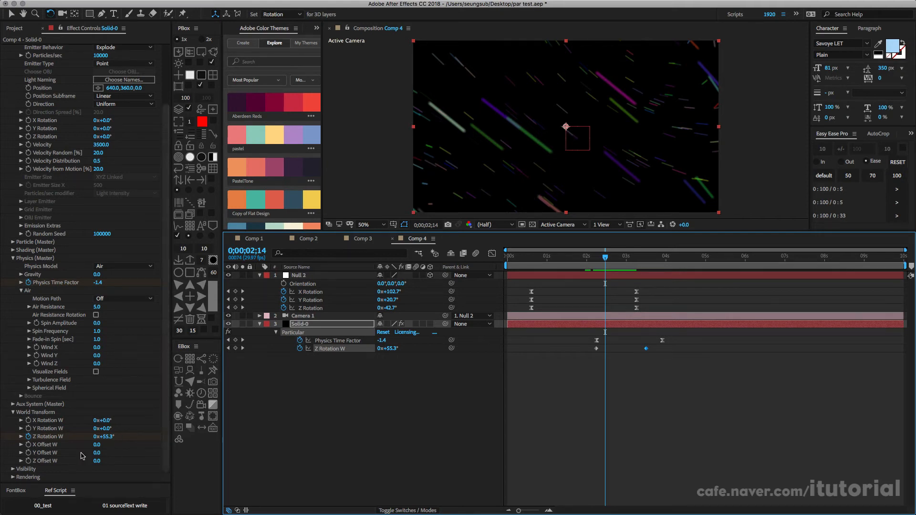
Step: In Particular's Rendering settings, set the Motion Blur Type to Subframe Sample with 32 Levels
click(13, 477)
scroll(15, 369, down, 5)
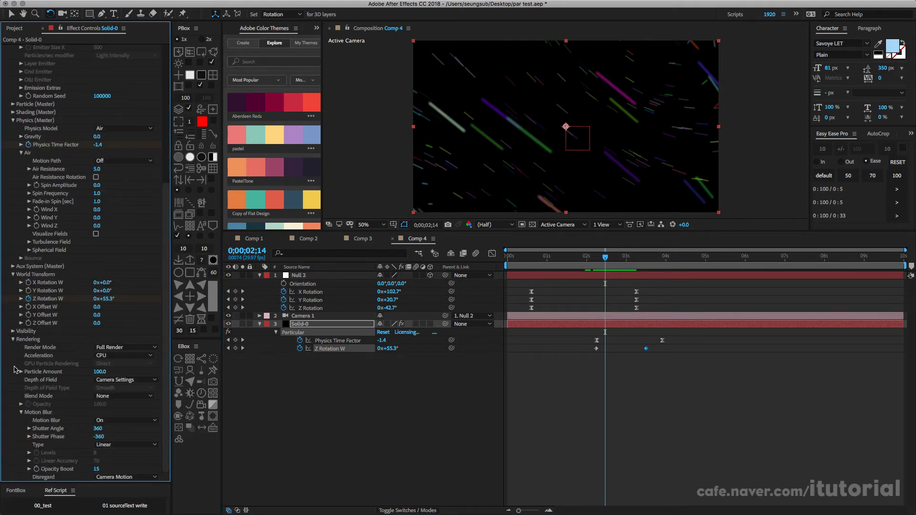
click(131, 448)
click(131, 464)
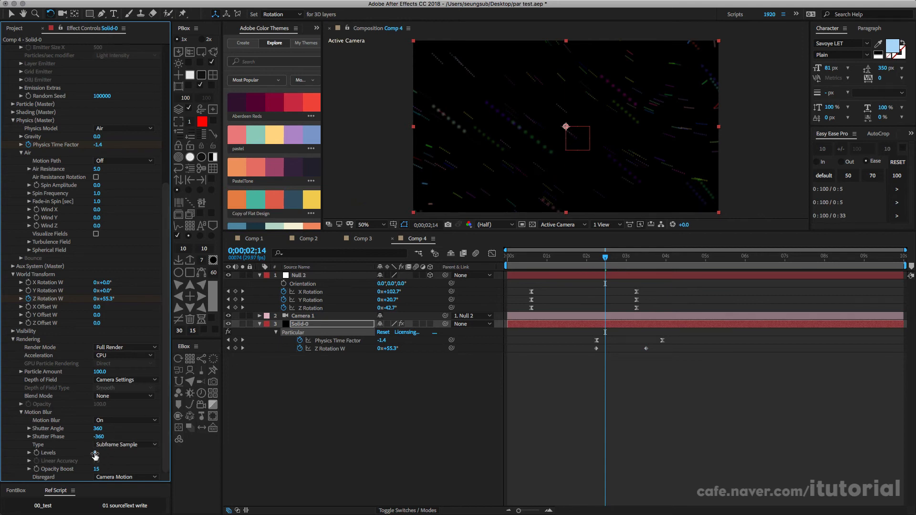
click(95, 452)
key(Return)
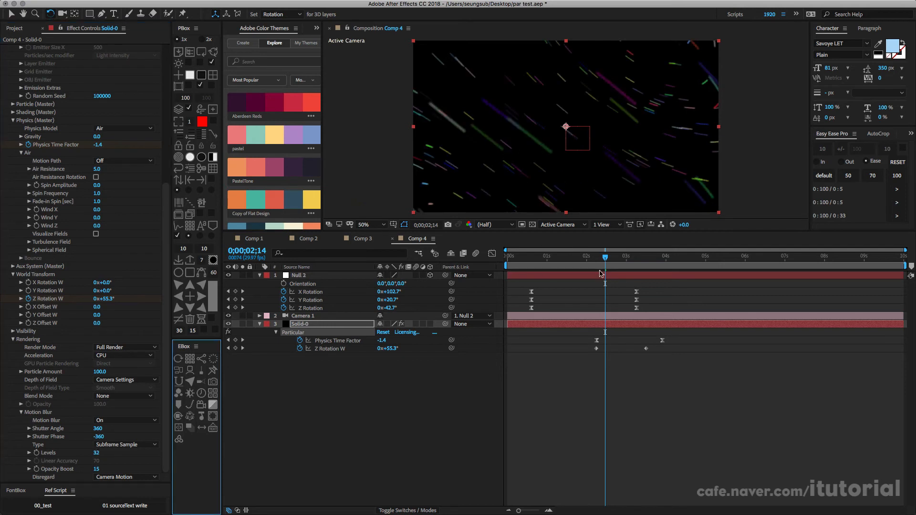
Step: Keyframe X and Y Rotation W at 0;00;02;07, and set them to 85° and 39° at 0;00;03;15
drag(605, 259, 595, 262)
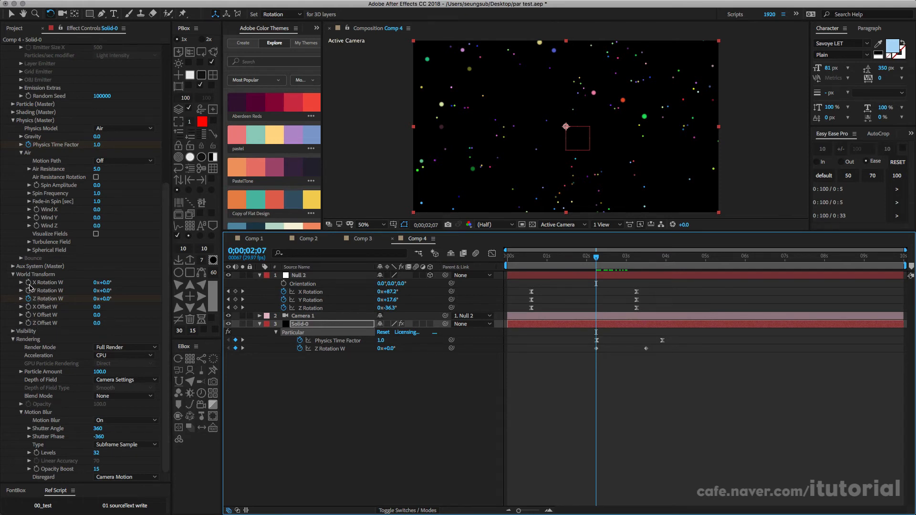
click(29, 284)
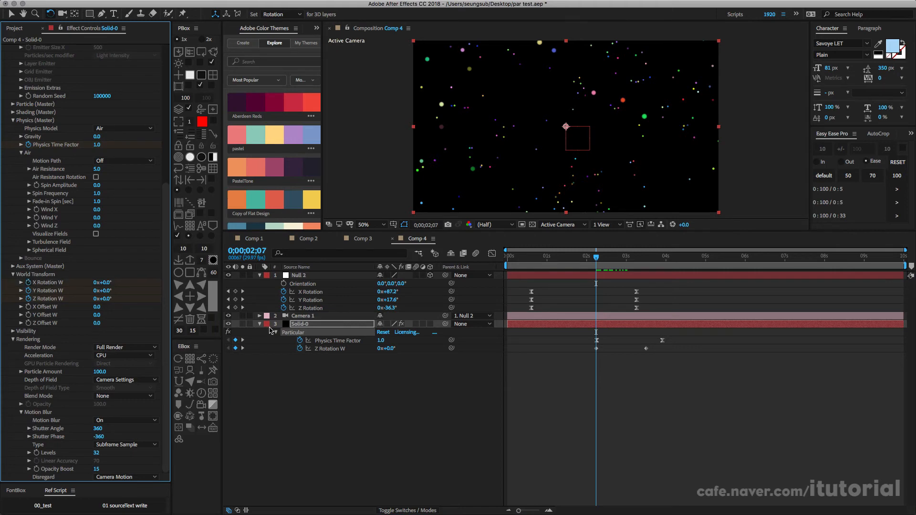
drag(616, 262, 631, 259)
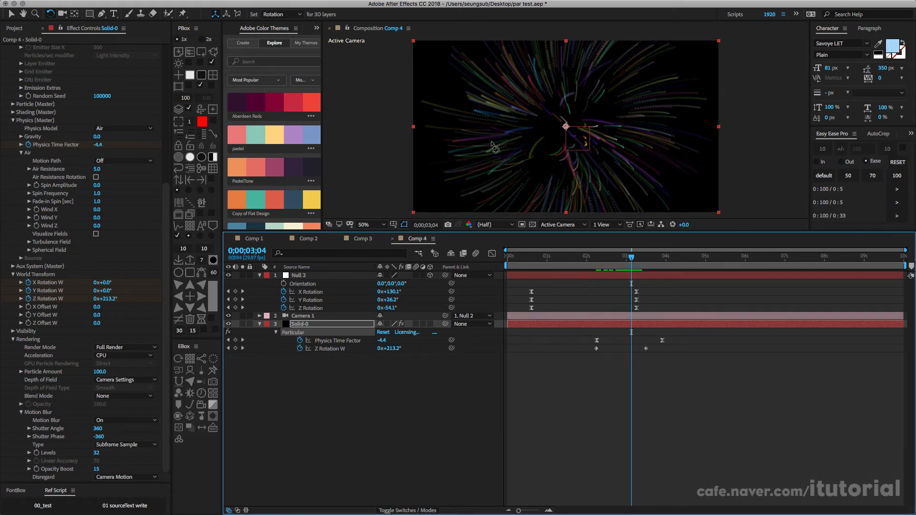
drag(632, 258, 644, 259)
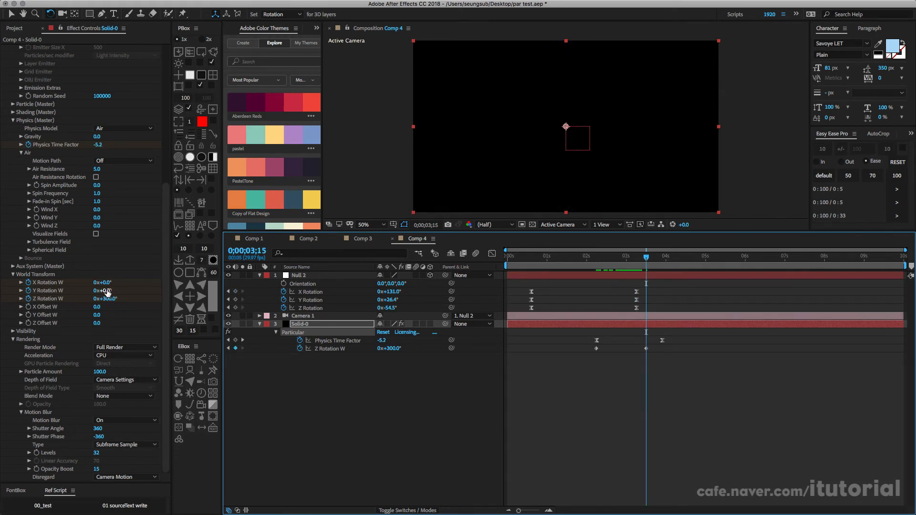
drag(107, 291, 146, 279)
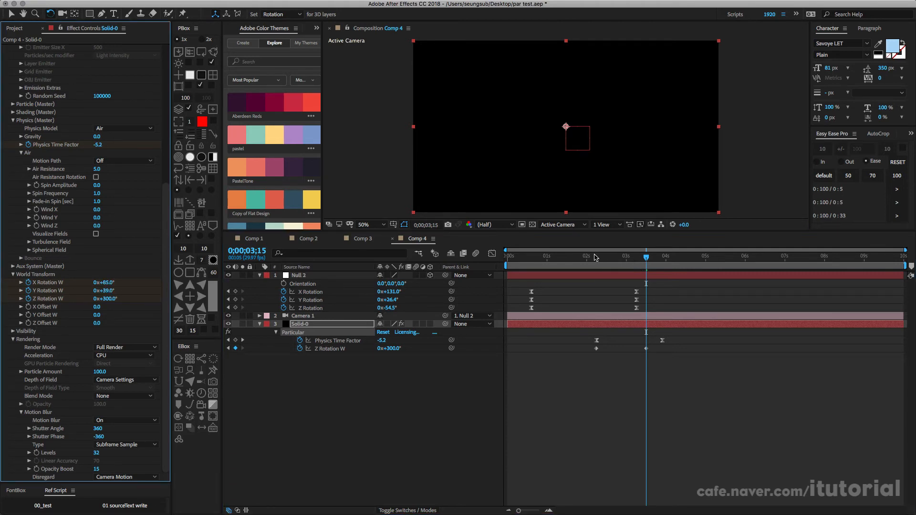
mouse_move(595, 258)
mouse_down()
mouse_move(636, 261)
mouse_move(610, 264)
mouse_move(634, 266)
mouse_move(618, 270)
mouse_up()
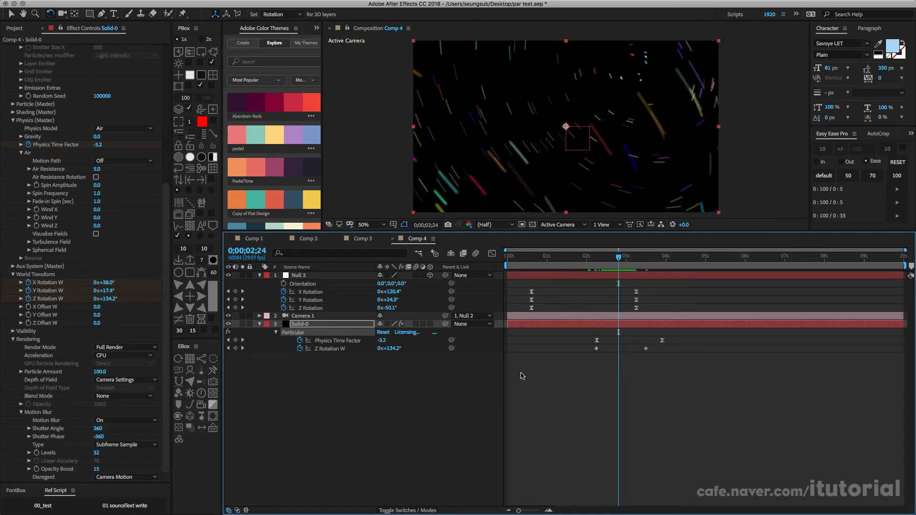
Step: Switch to QuickTime Player 7 and examine the particle burst in S8 infinity display_ver1.mp4 at 00:00:18, returning to After Effects
key(super+Tab)
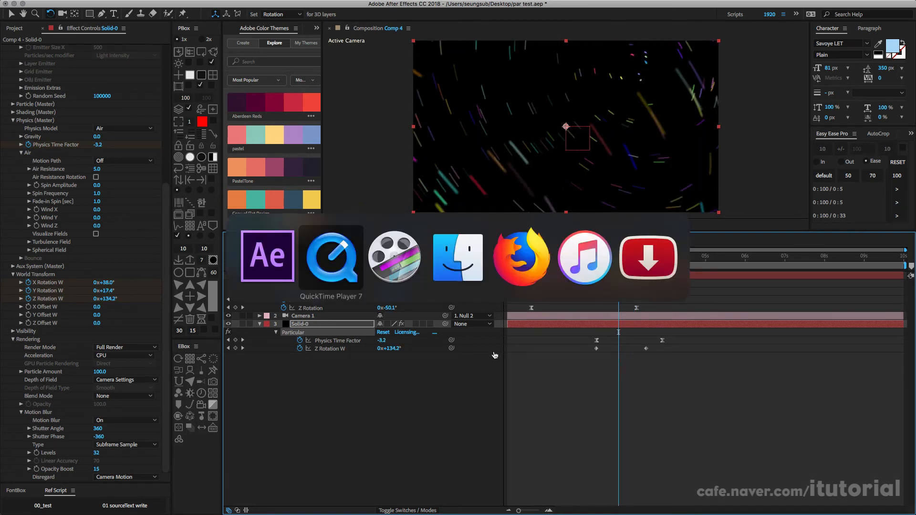
click(349, 263)
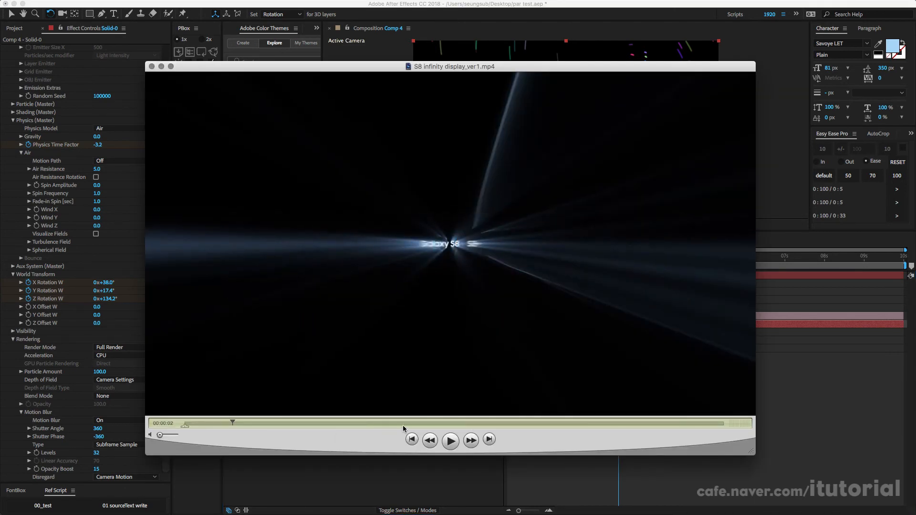
drag(406, 423, 608, 419)
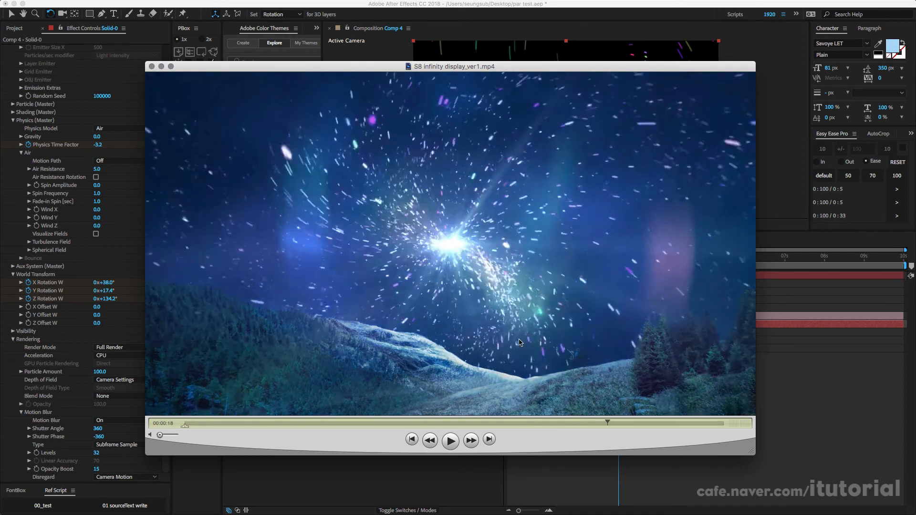
click(771, 380)
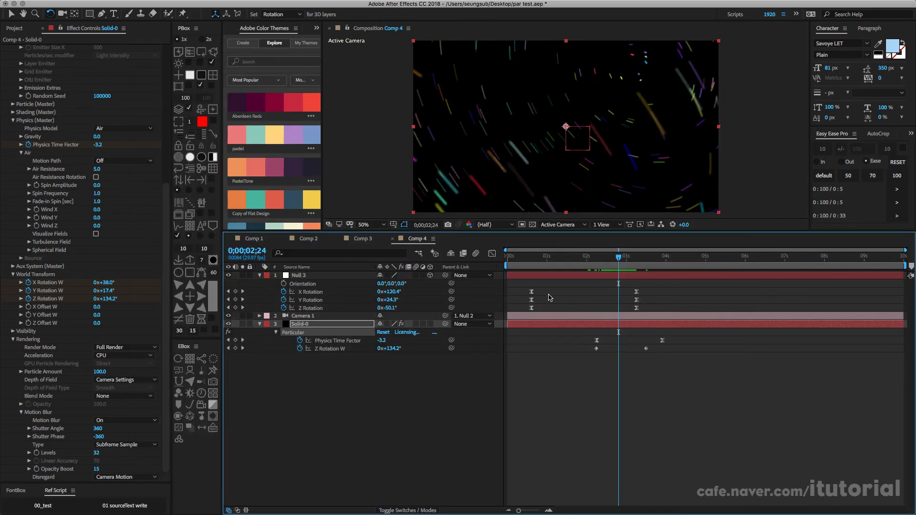
Step: Open Comp 2, hide the lowest Solid-0 layer and scrub the remaining particles up to 0;00;01;29
click(359, 238)
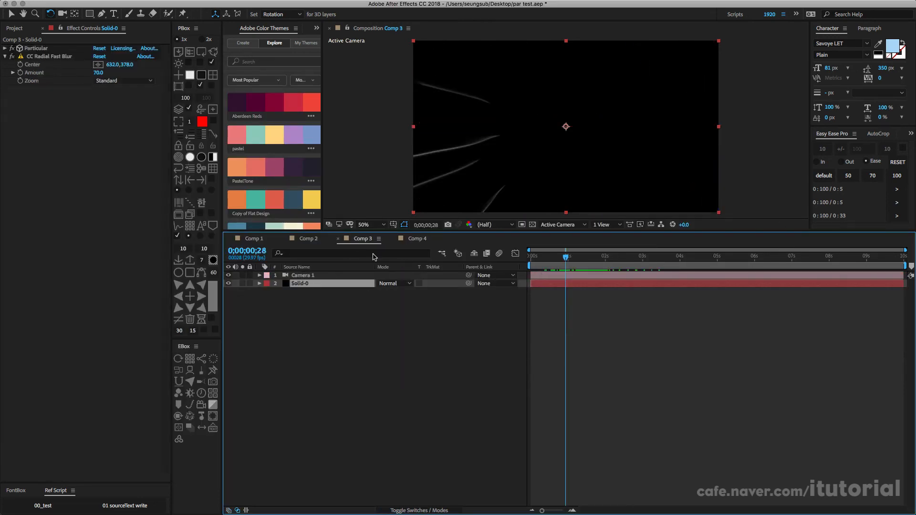
click(309, 239)
drag(546, 260, 553, 258)
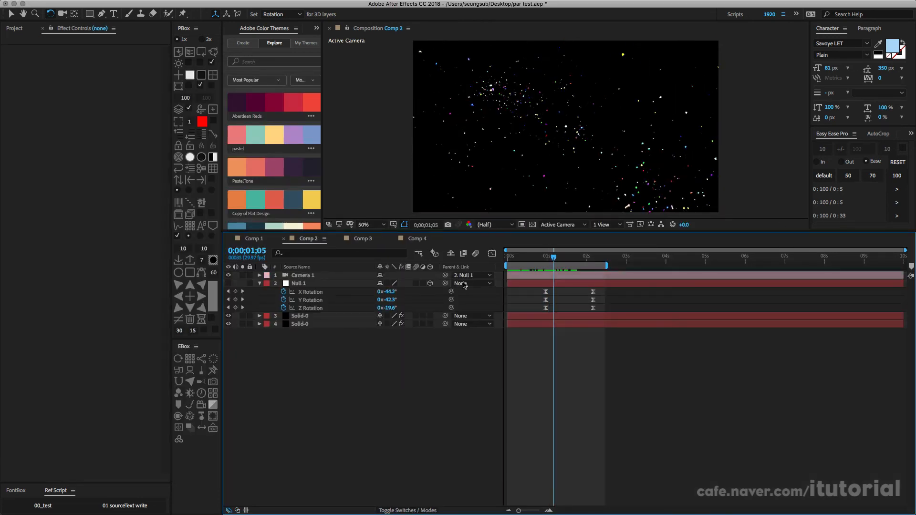
click(228, 324)
drag(551, 258, 584, 259)
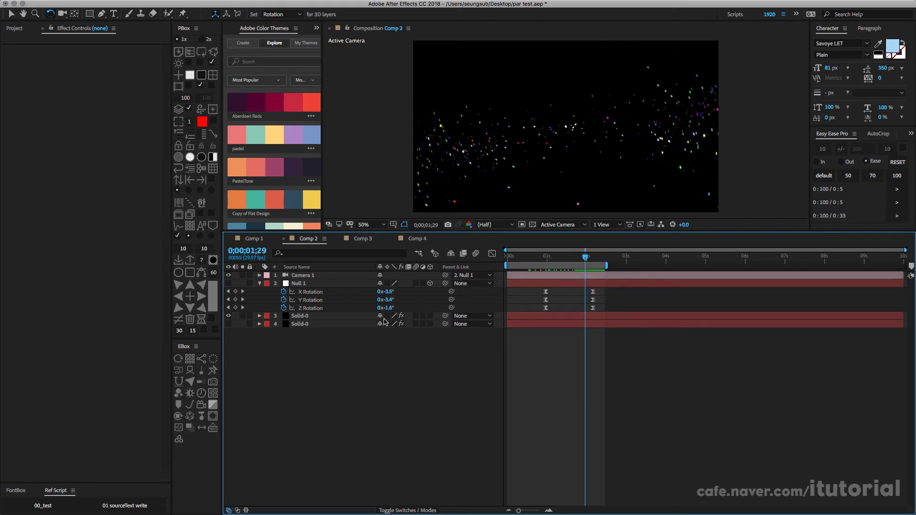
Step: Return to Comp 4, duplicate its Solid-0 particle layer and hide the lower of the two Solid-0 layers
click(304, 317)
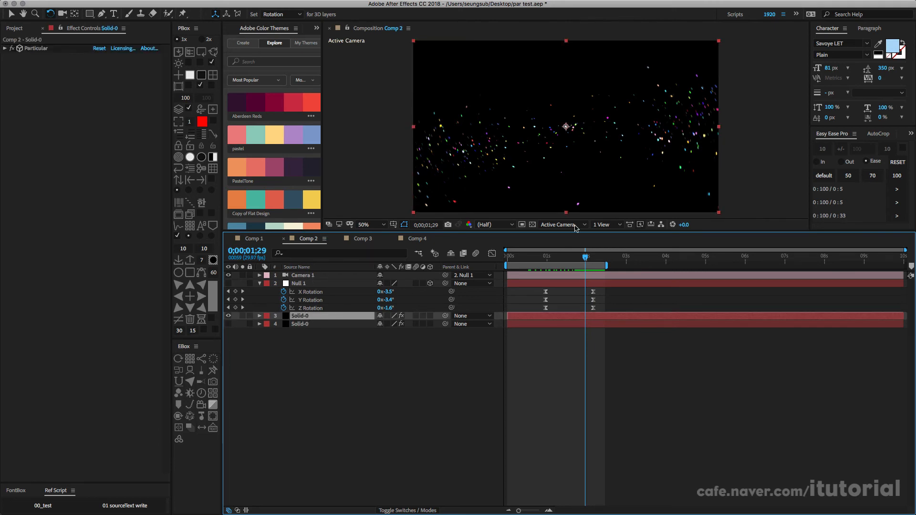
drag(585, 258, 582, 258)
click(412, 238)
click(353, 325)
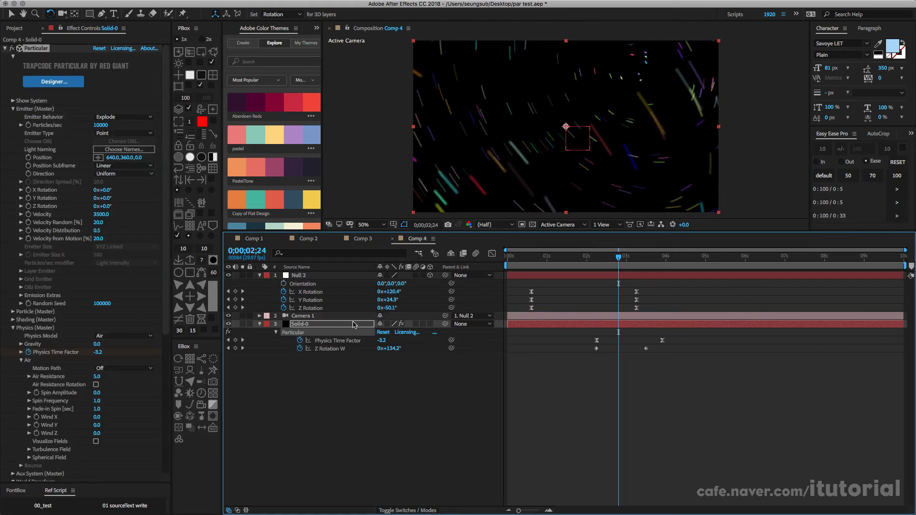
click(298, 324)
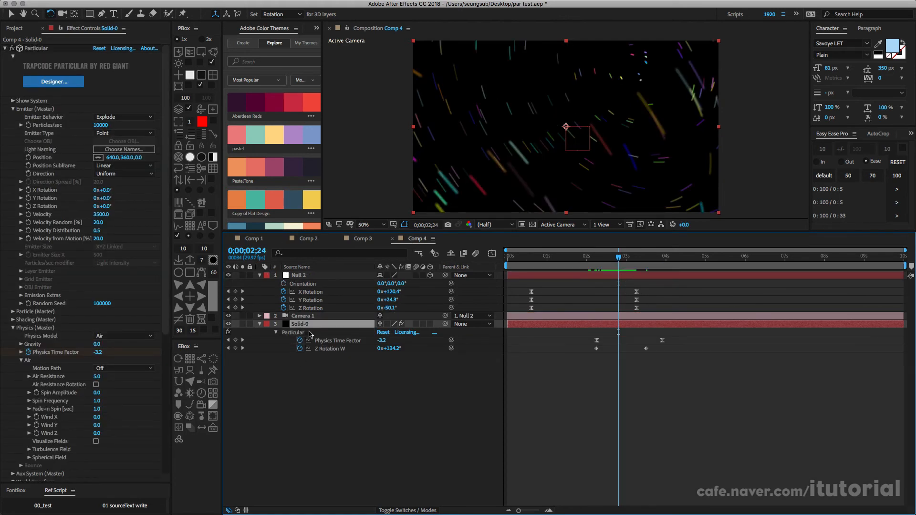
key(super+d)
click(260, 332)
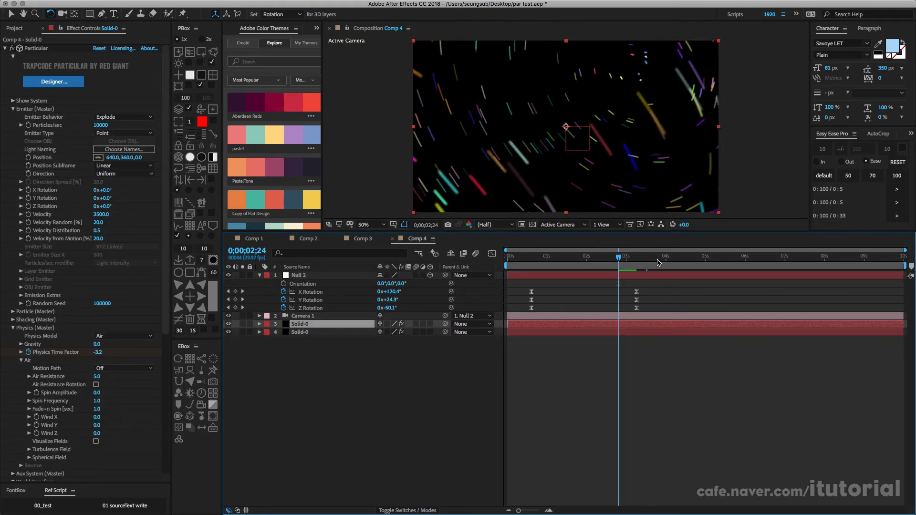
drag(586, 258, 555, 258)
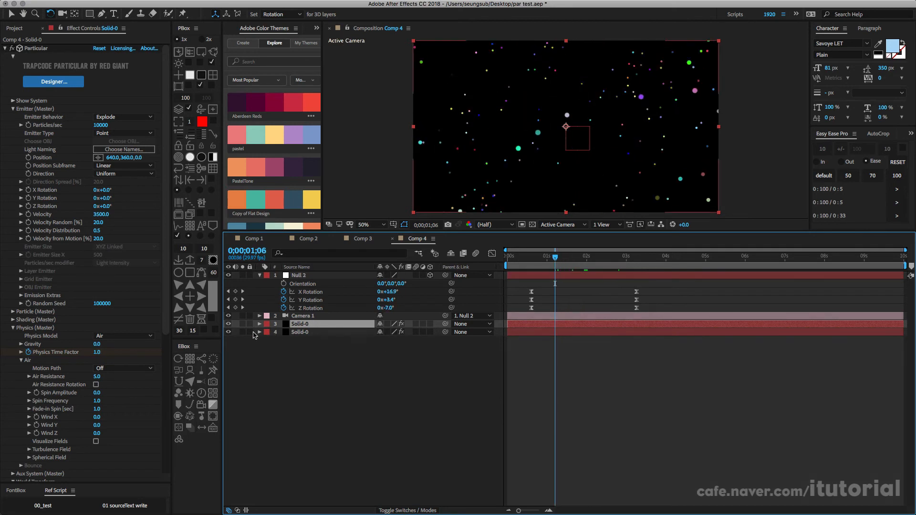
click(228, 332)
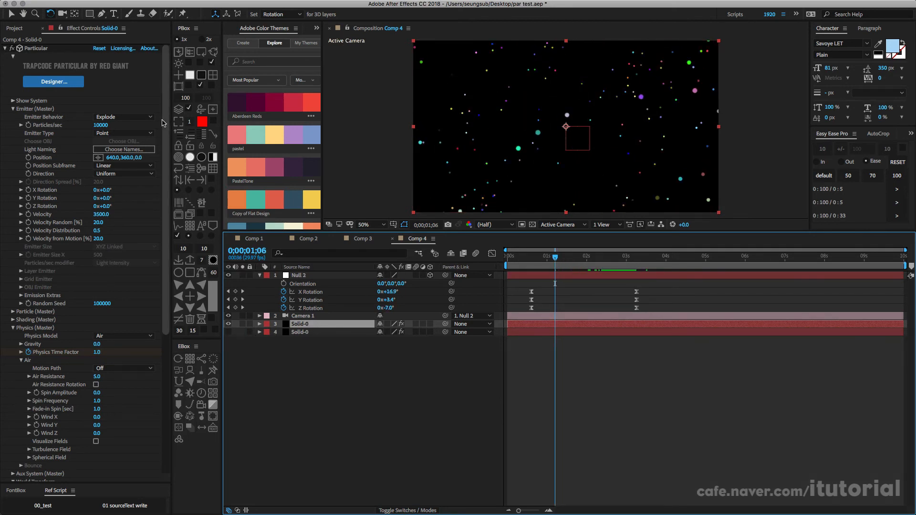
Step: Set the upper Solid-0's Particular emitter Direction to Bi-Directional
click(136, 175)
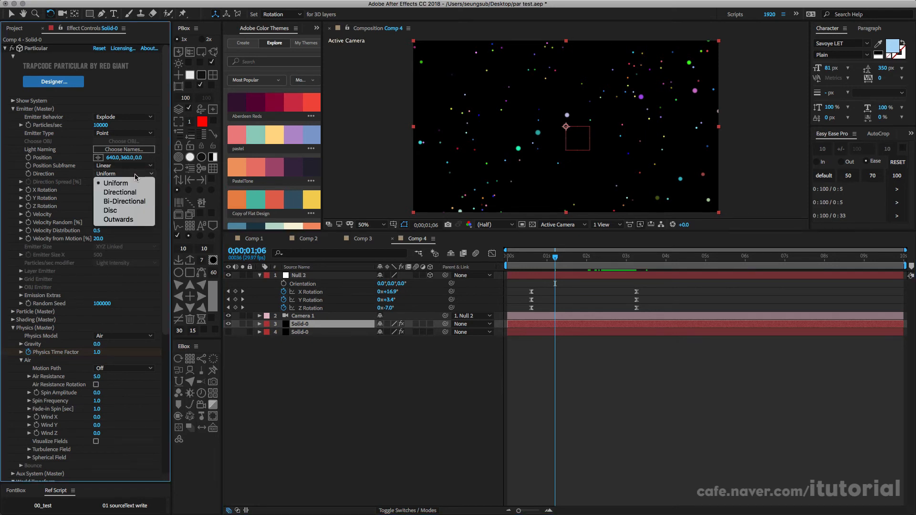
click(137, 201)
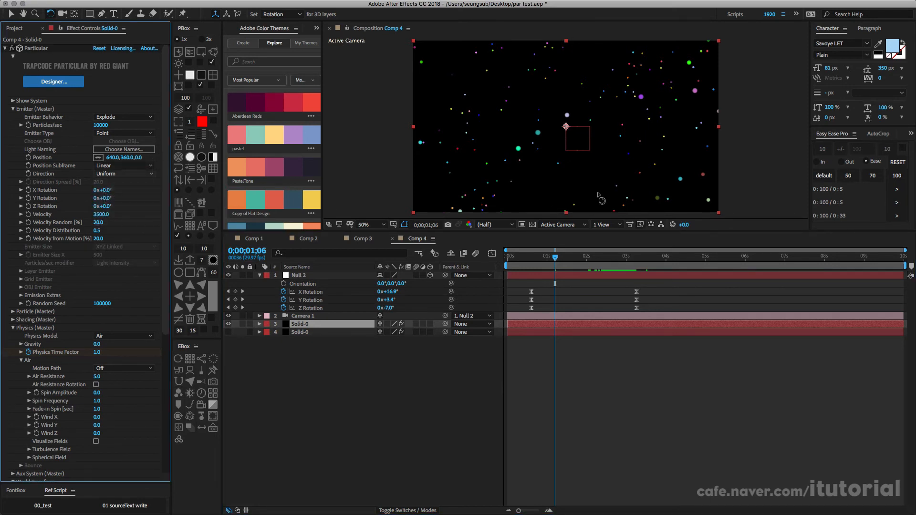
mouse_move(555, 260)
mouse_down()
mouse_move(588, 261)
mouse_move(558, 262)
mouse_up()
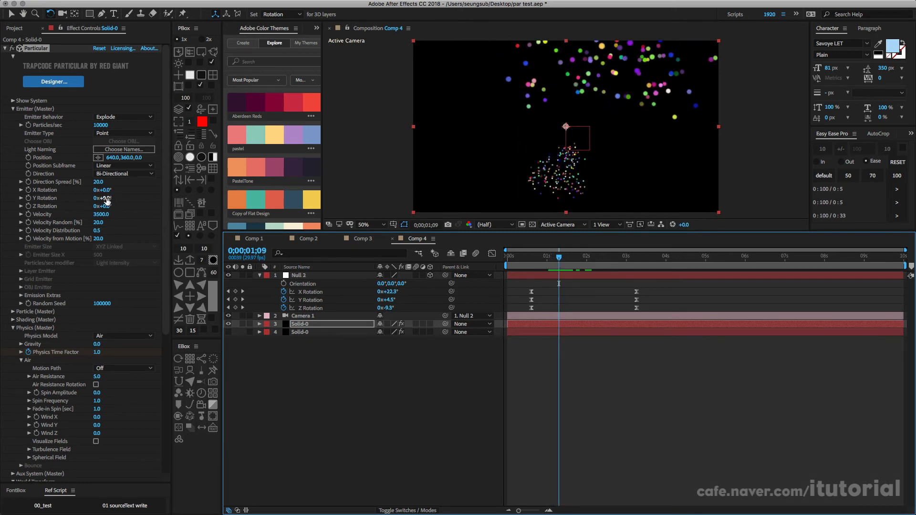
Step: Set the emitter's Y Rotation to -53°, Velocity to 1440 and Direction Spread to 37%
drag(106, 201, 21, 216)
drag(533, 258, 563, 257)
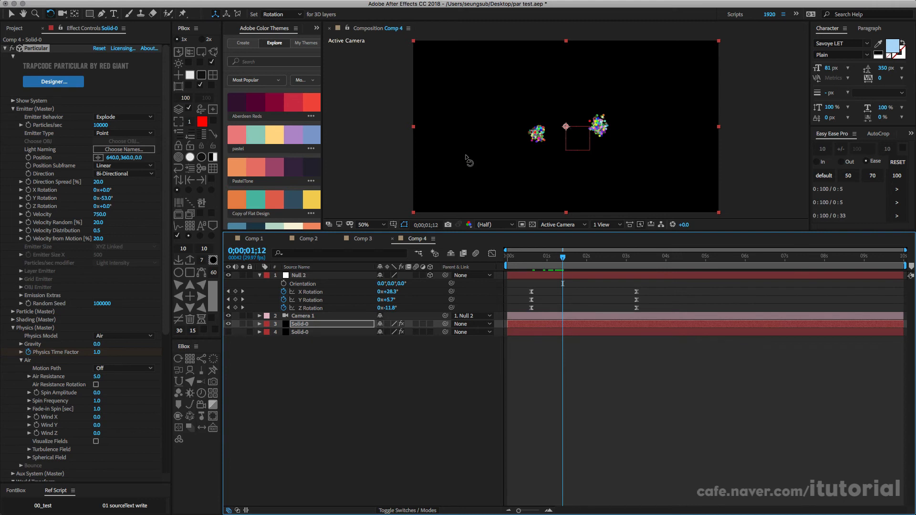
drag(100, 214, 134, 215)
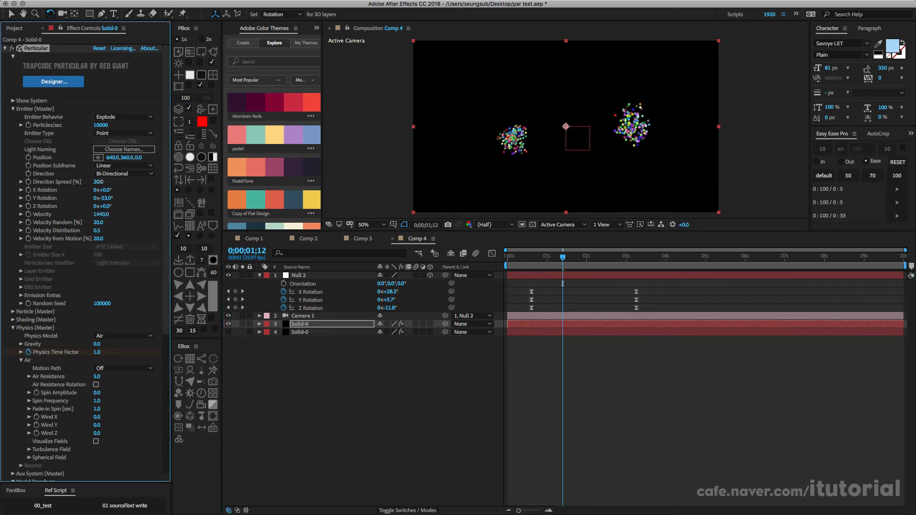
drag(100, 182, 108, 185)
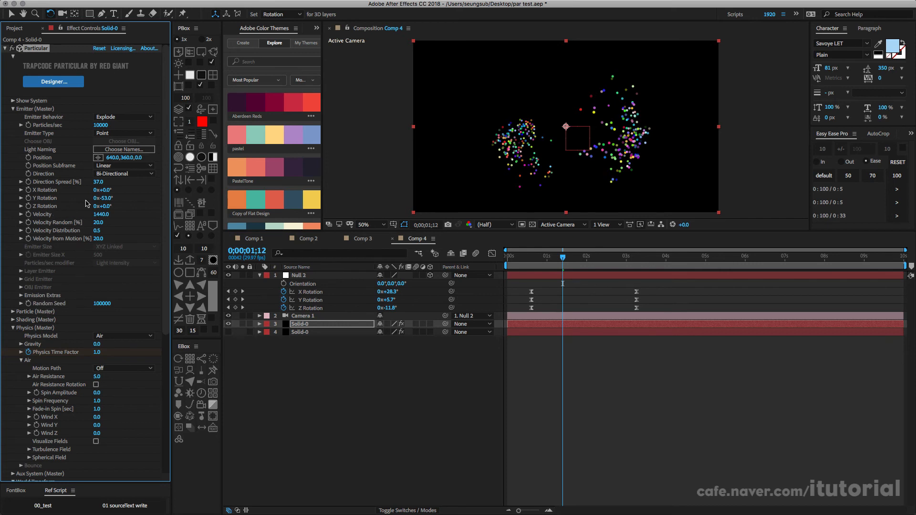
Step: Change the Emitter Type to Sphere and its Emitter Size mode to XYZ Individual
click(128, 135)
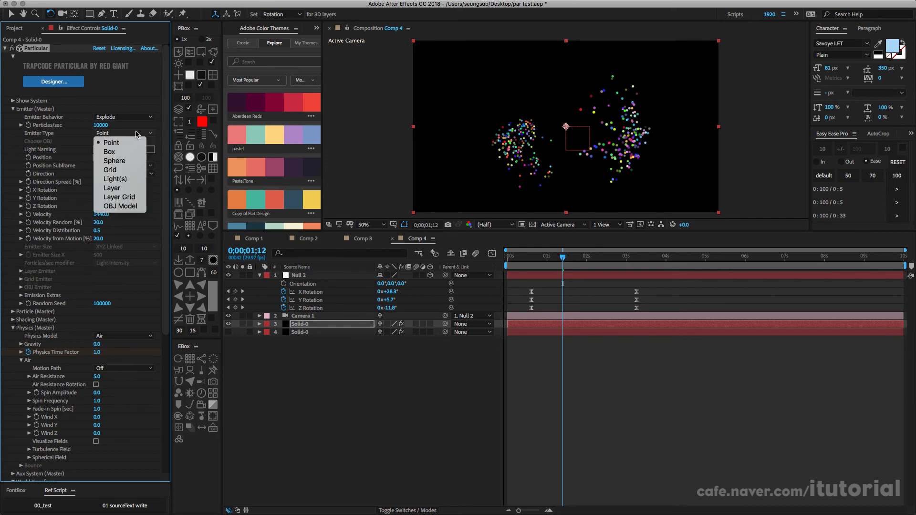
click(124, 162)
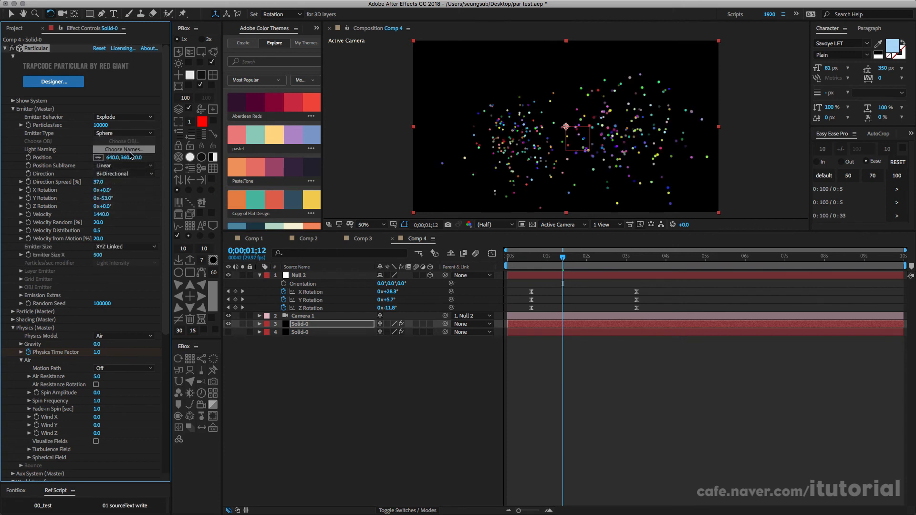
scroll(162, 228, down, 1)
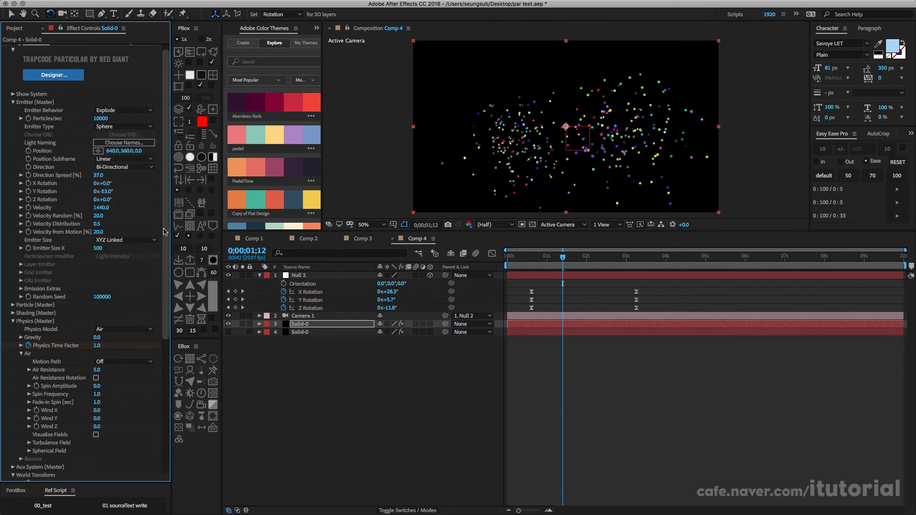
click(125, 235)
click(125, 254)
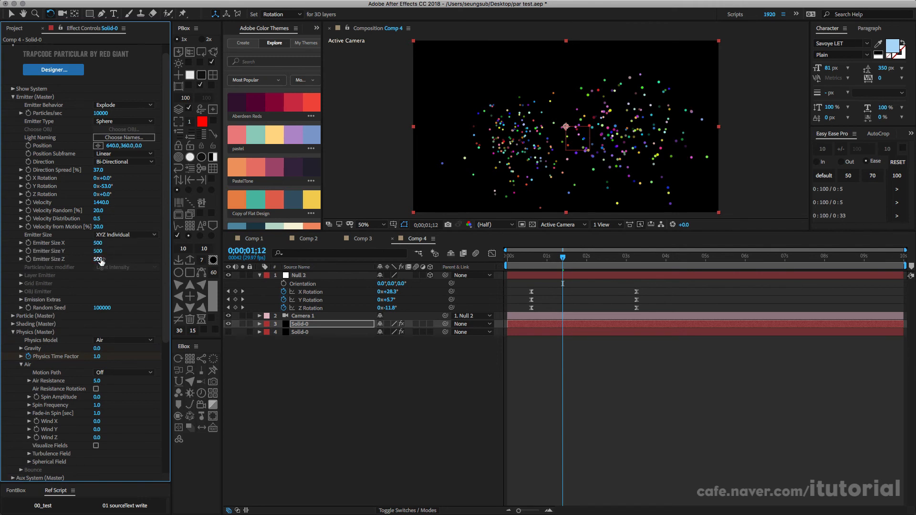
Step: Set Emitter Size X and Y to 100 and Z to 725, and scrub the particles to 0;00;02;14
drag(108, 259, 136, 259)
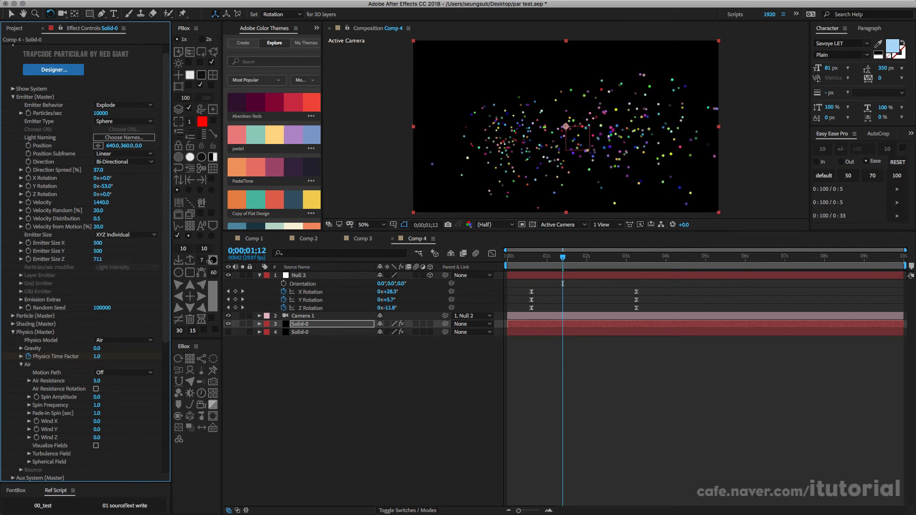
click(97, 251)
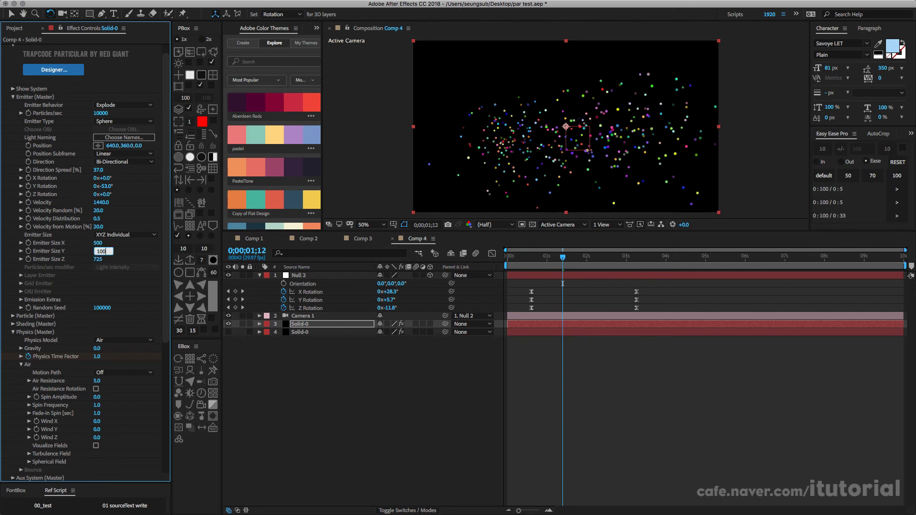
text(100)
key(shift+Tab)
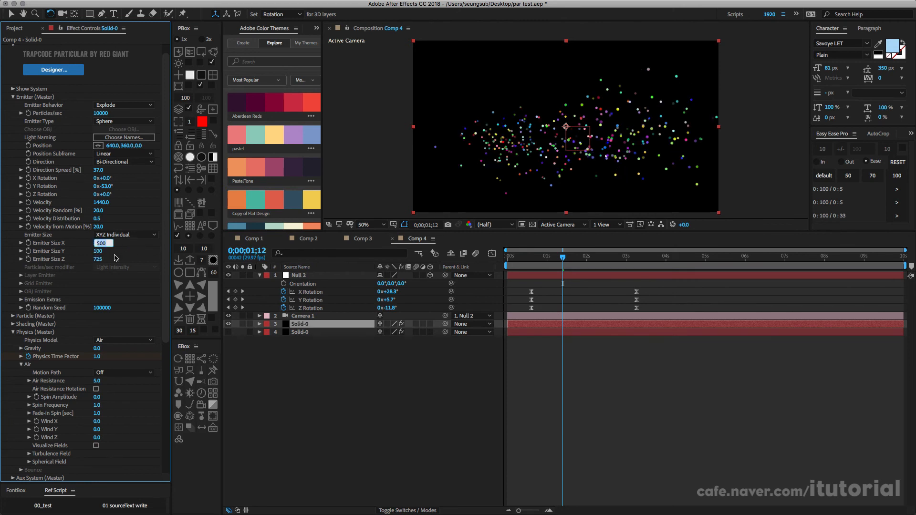
key(Return)
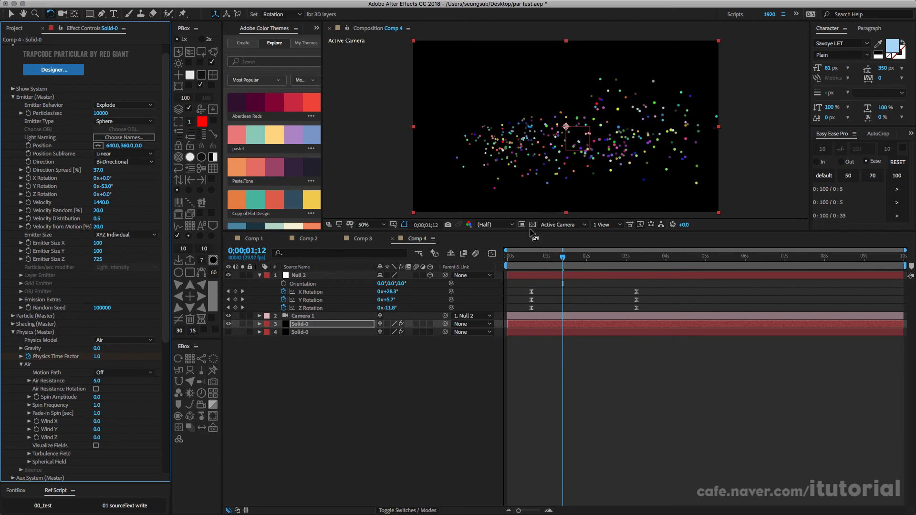
drag(533, 259, 605, 262)
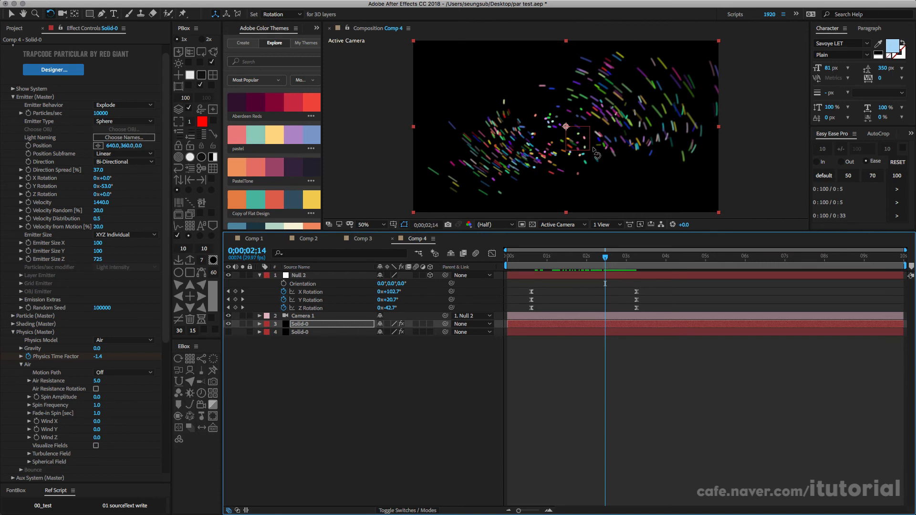
Step: Turn on Visualize Fields in Particular's Air physics and set the Spherical Field's Strength to -100 and Radius to 160
scroll(38, 381, down, 5)
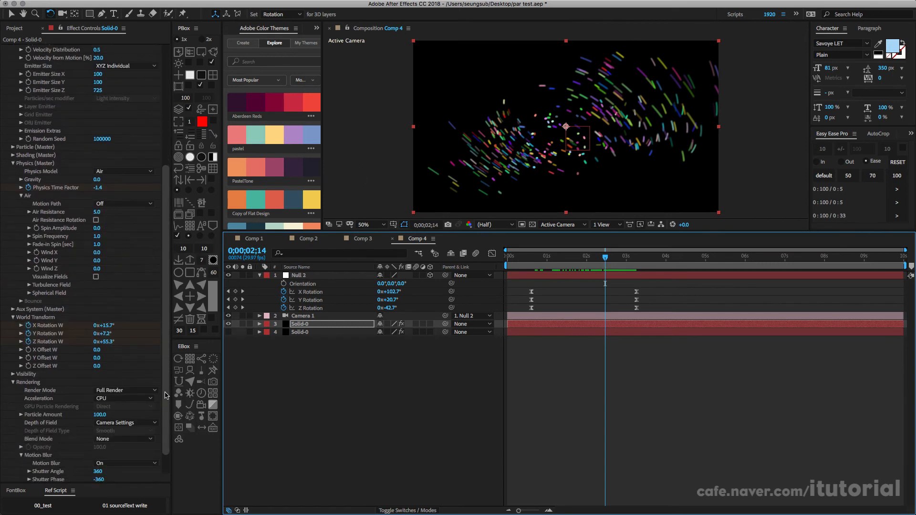
click(14, 356)
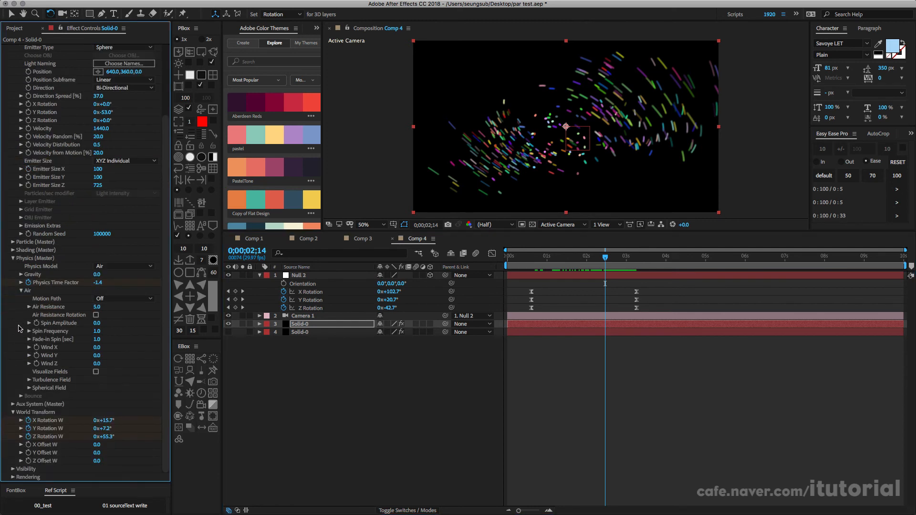
click(29, 387)
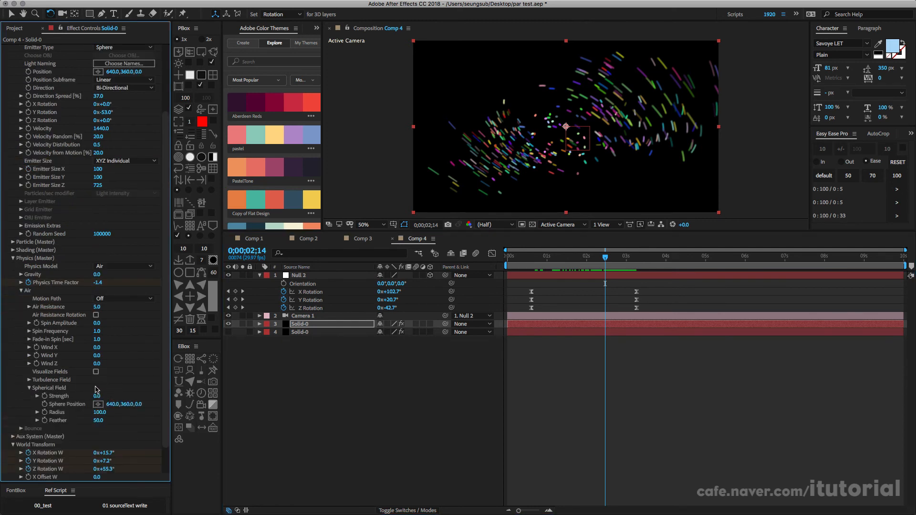
scroll(164, 342, down, 1)
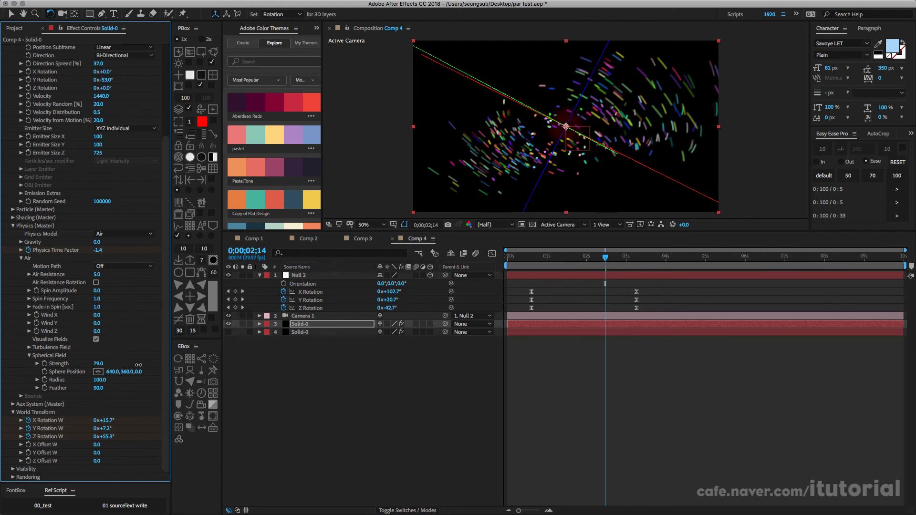
drag(139, 365, 198, 359)
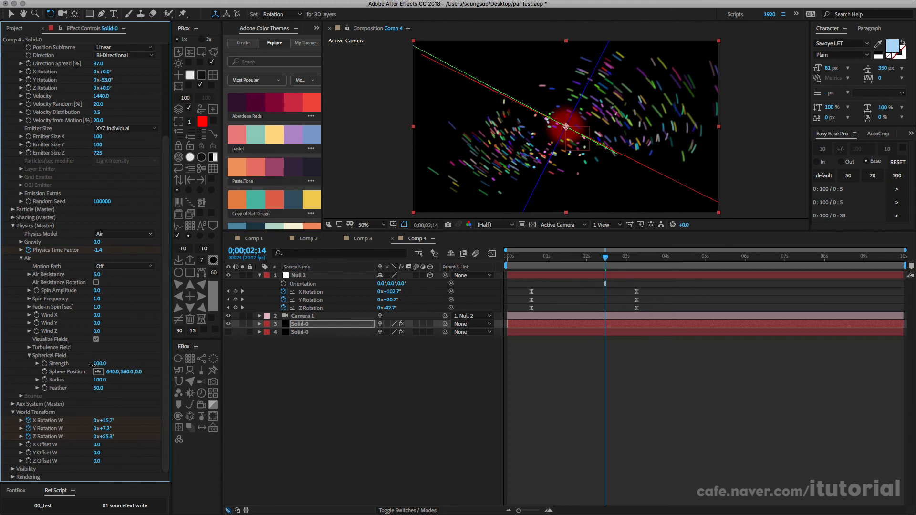
drag(97, 365, 1, 366)
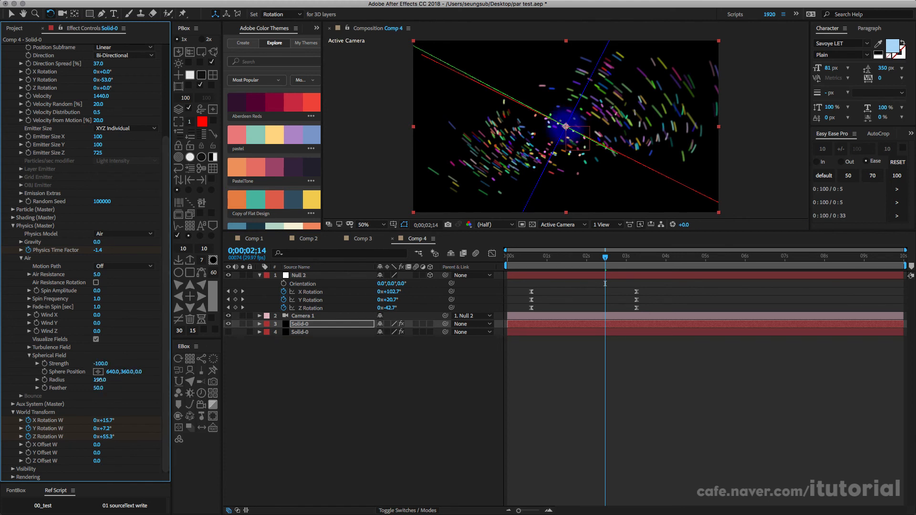
mouse_move(99, 380)
mouse_down()
mouse_move(128, 382)
mouse_move(100, 380)
mouse_up()
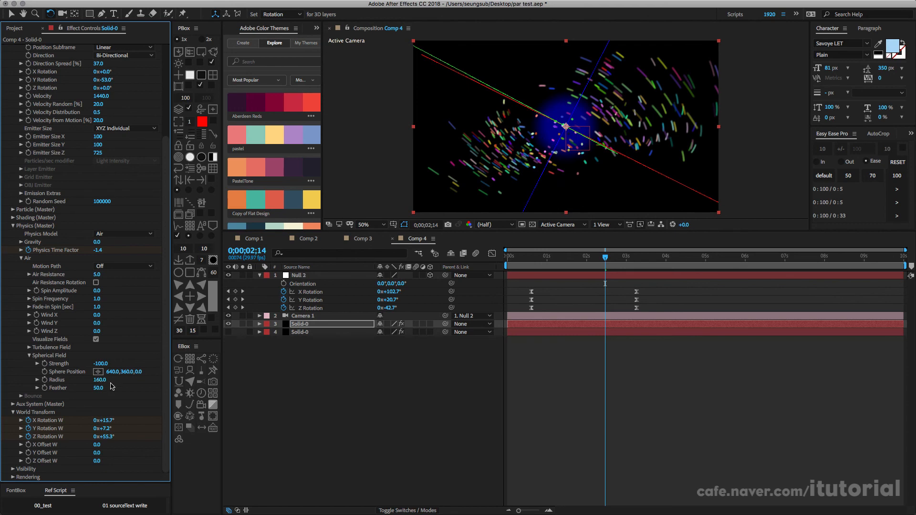
Step: Keyframe the Spherical Field's Radius at 0;00;02;14 and set it to 910 at 0;00;03;05
mouse_move(605, 258)
mouse_down()
mouse_move(587, 259)
mouse_move(604, 260)
mouse_up()
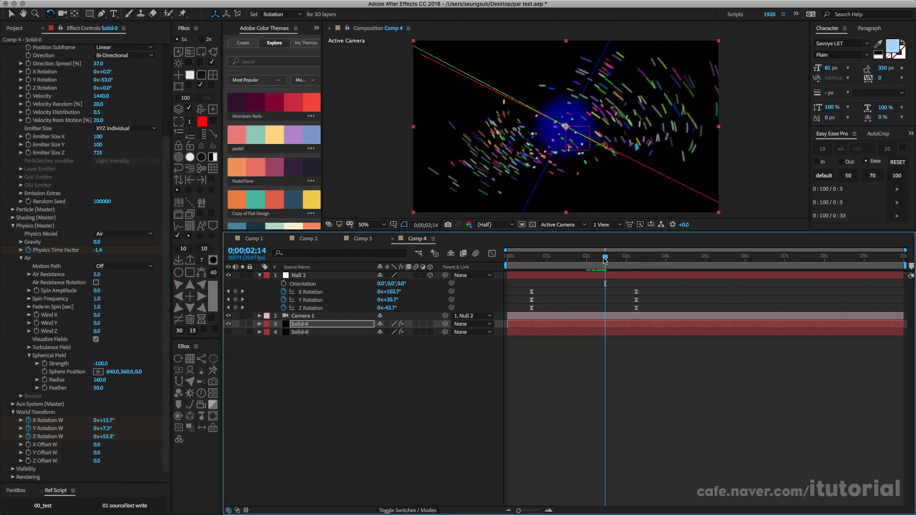
click(45, 381)
drag(614, 261, 633, 260)
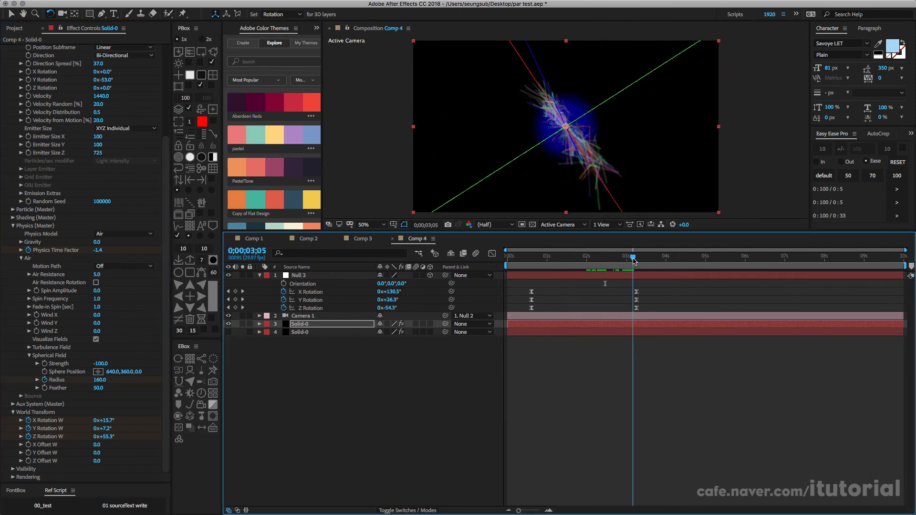
drag(99, 382, 138, 383)
click(401, 403)
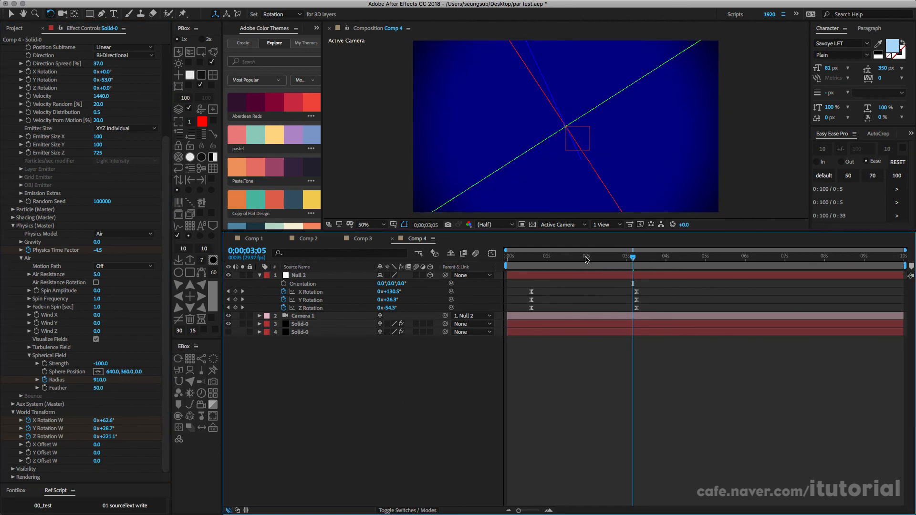
Step: Turn off Visualize Fields, show the lower Solid-0 layer again and scrub the combined particles back to 0;00;02;03
click(97, 340)
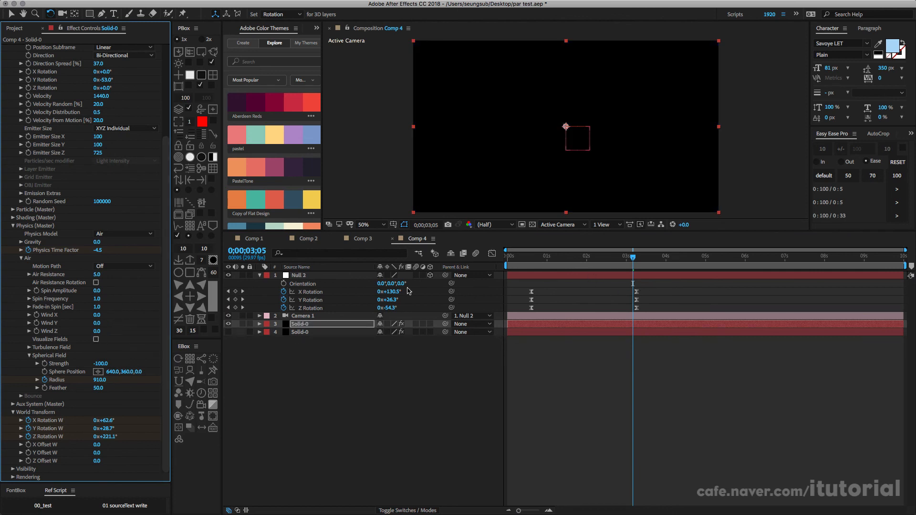
drag(562, 258, 615, 257)
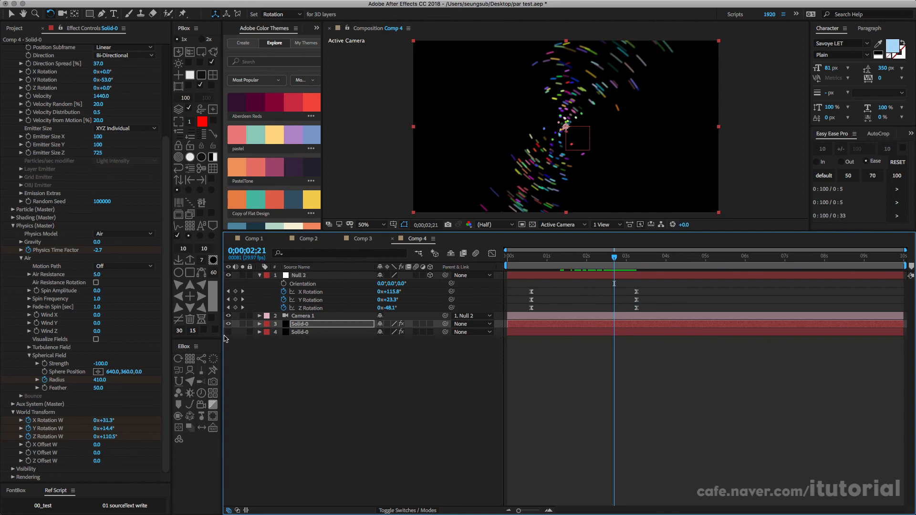
drag(613, 257, 590, 258)
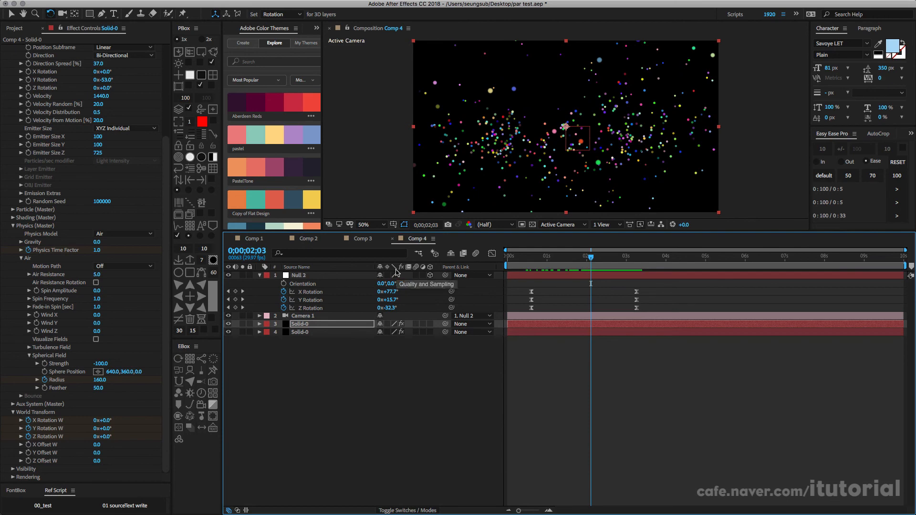
Step: Switch to QuickTime Player 7 and view the particle burst in S8 infinity display_ver1.mp4
key(super+Tab)
key(Tab)
key(super+shift+Tab)
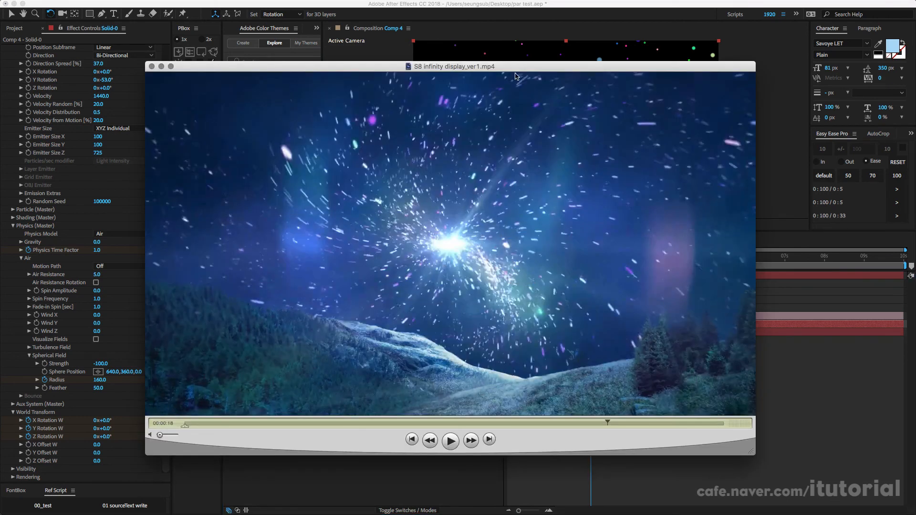
Step: Scrub the S8 infinity display_ver1.mp4 reference from 00:00:10 to 00:00:20 to examine how its particles move around the central light
drag(515, 76, 519, 71)
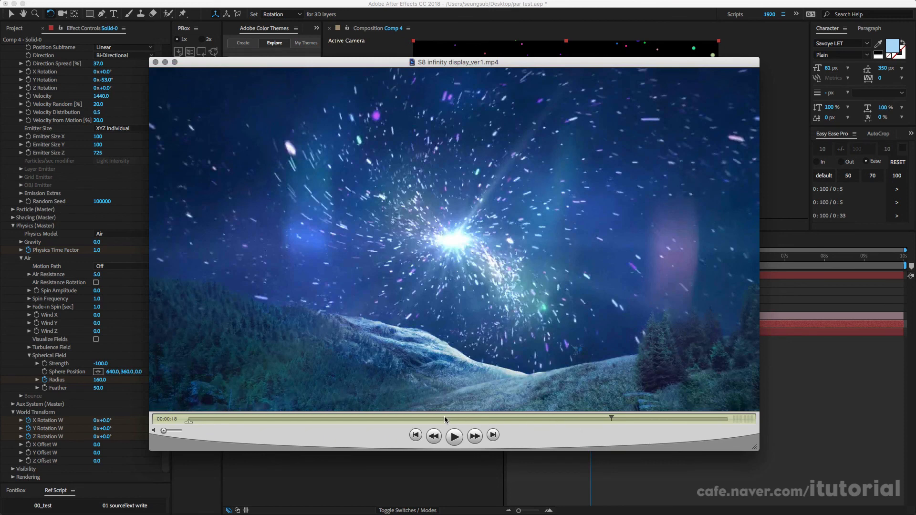
click(425, 418)
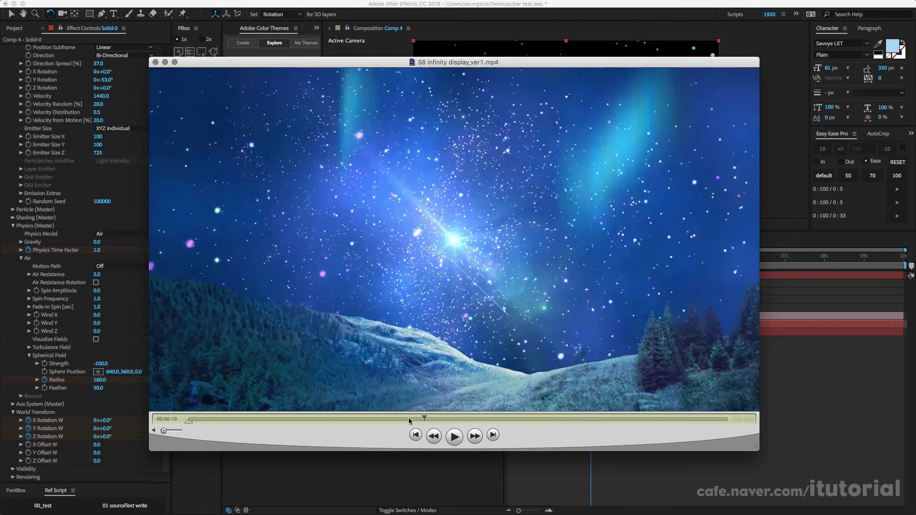
click(450, 418)
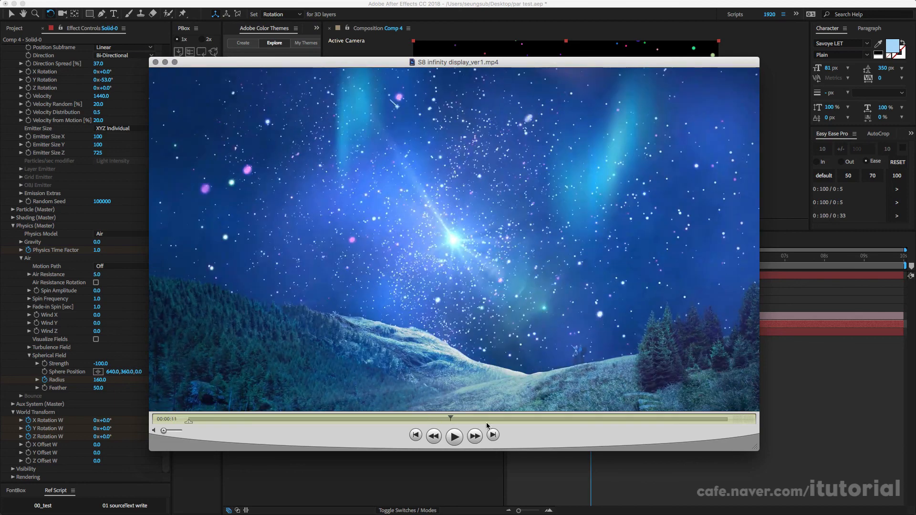
drag(456, 419, 655, 415)
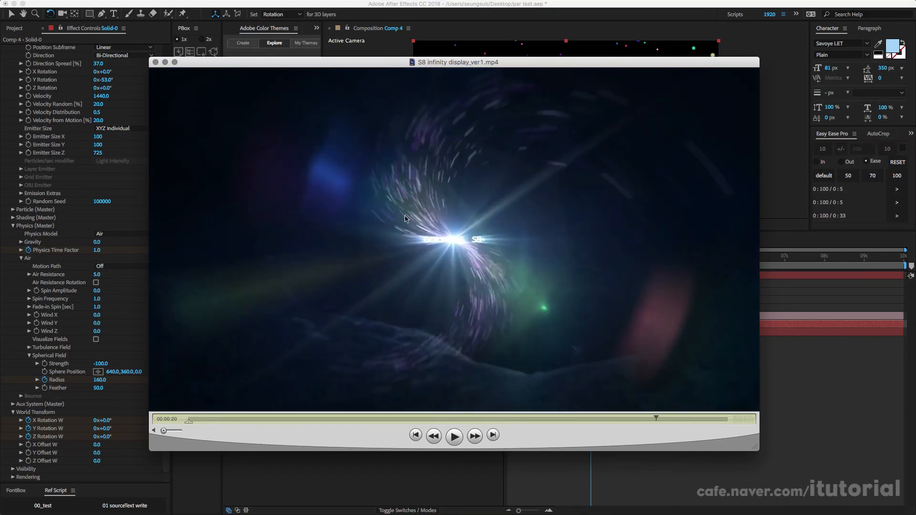
Step: Switch back to After Effects and scrub Comp 4 to 0;00;01;26 to compare its particles with the reference
drag(362, 62, 363, 206)
click(363, 156)
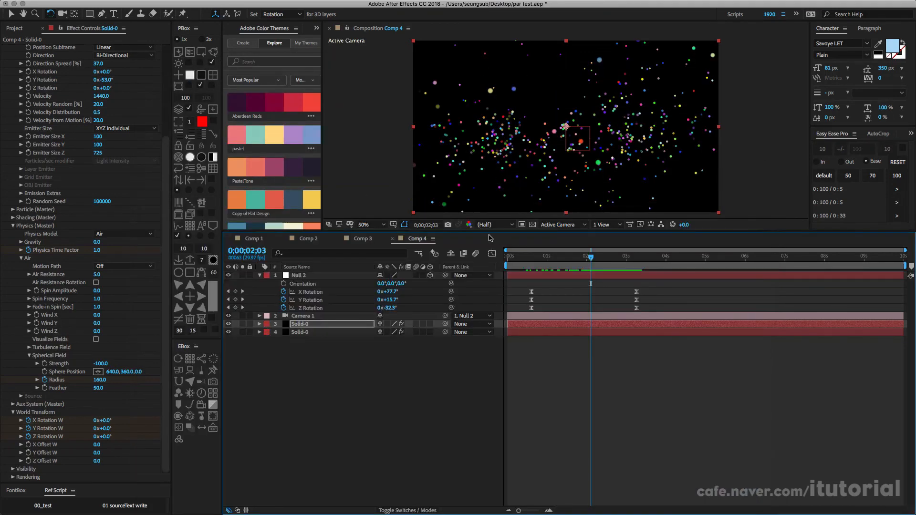
drag(538, 258, 581, 260)
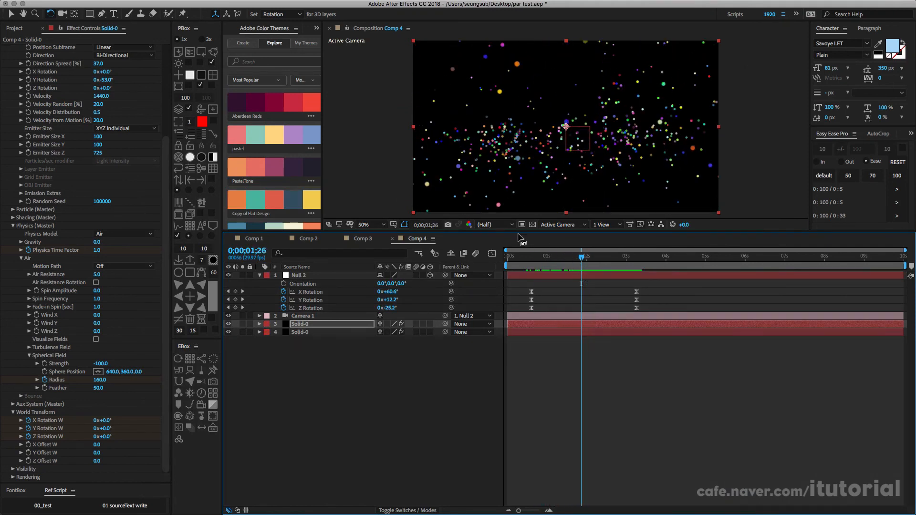